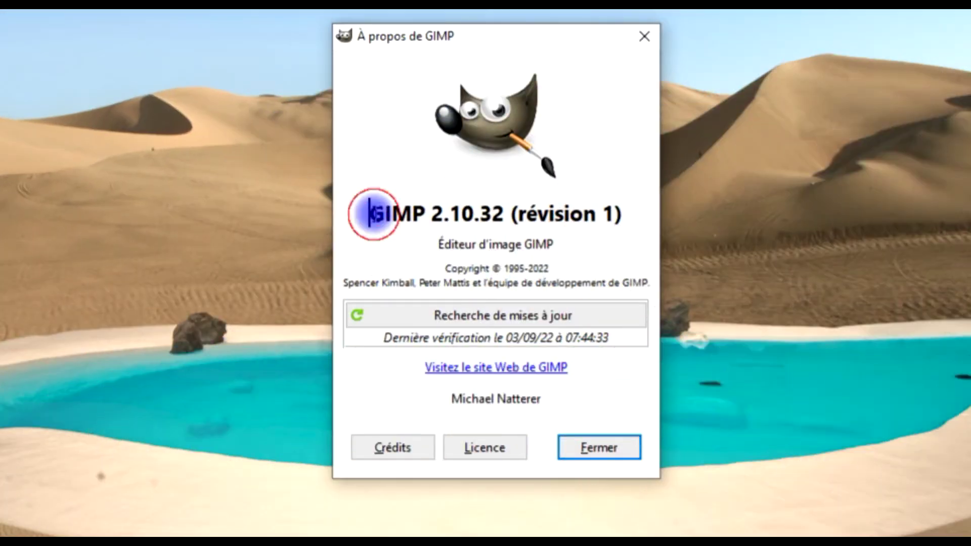
Step: Confirm GIMP version 2.10.32 and minimize GIMP to reveal the Pixabay photo page
drag(371, 215, 503, 215)
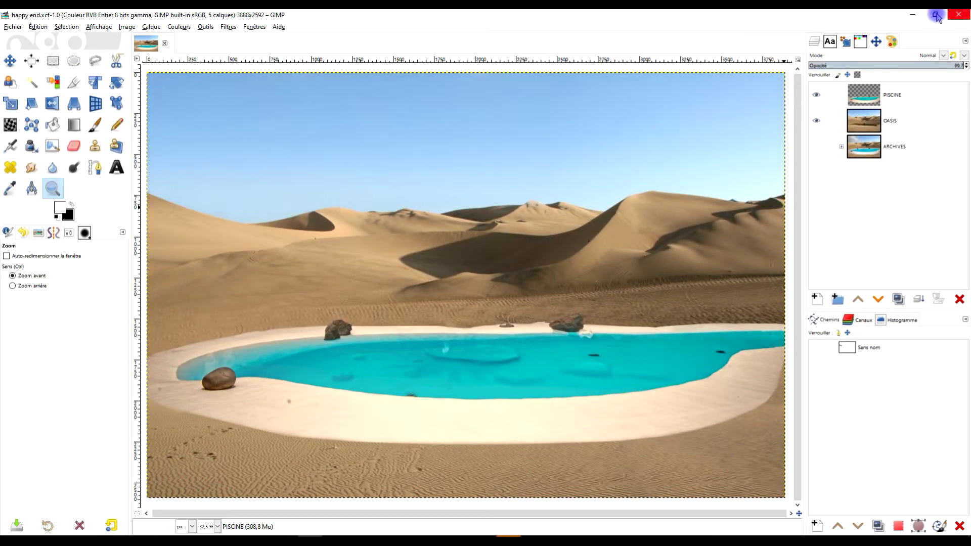
click(913, 14)
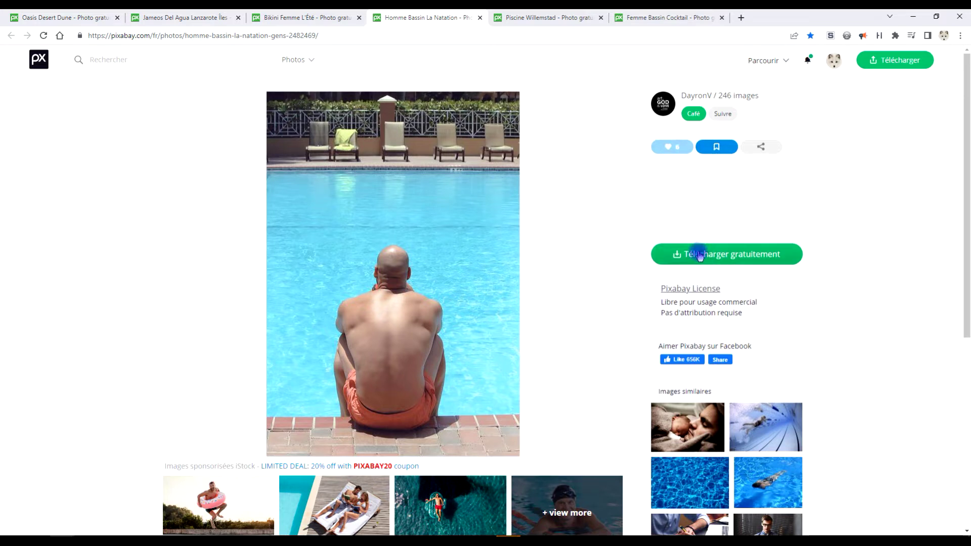
Step: Open the 3320×4774 pool-edge man photo full size and copy the image
click(698, 253)
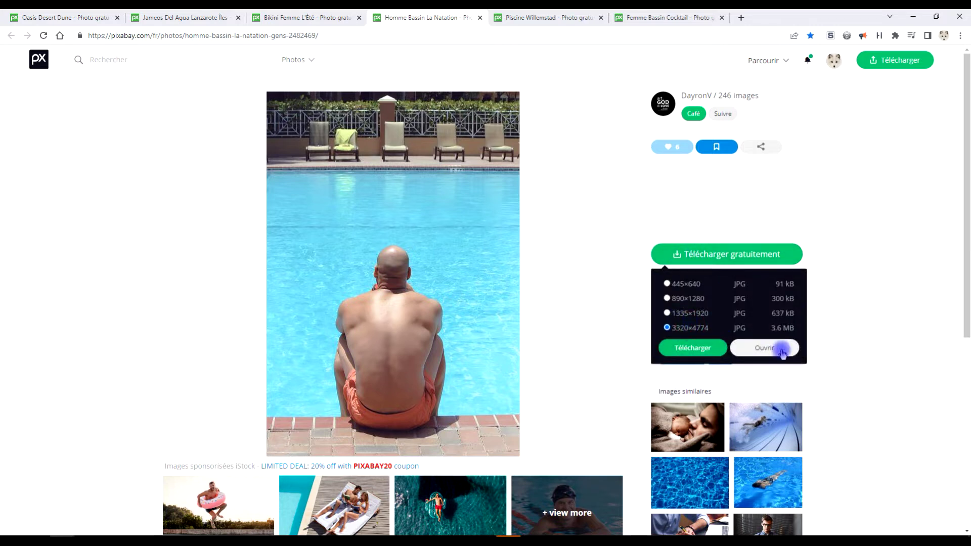
click(668, 328)
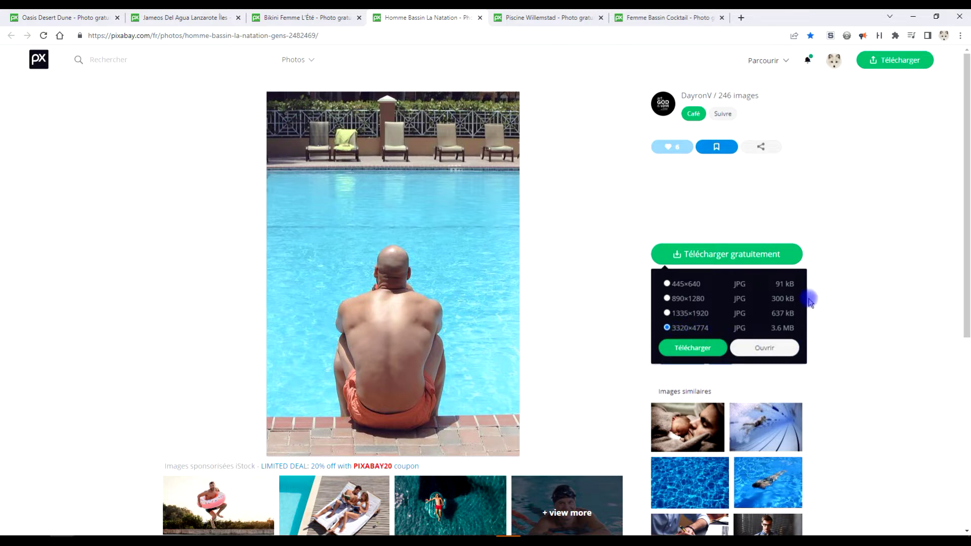
click(756, 347)
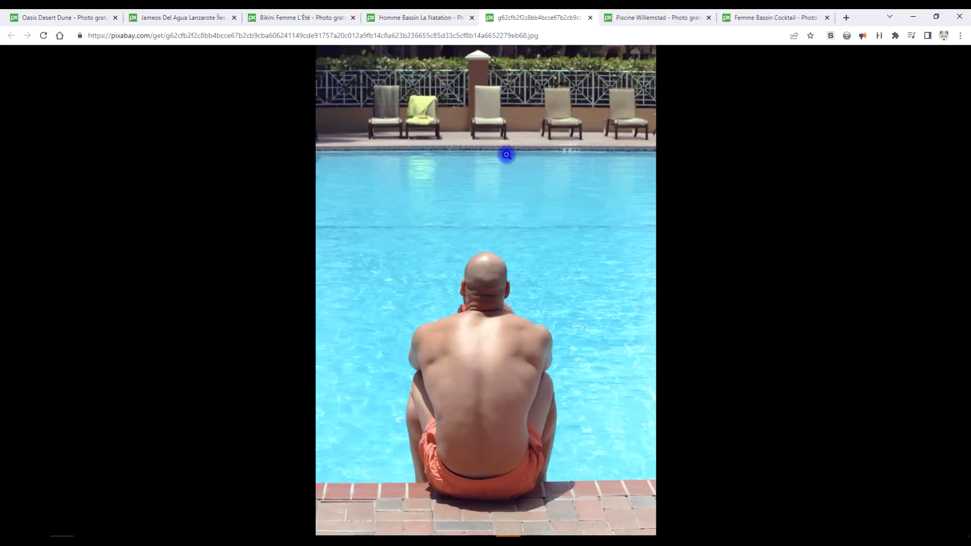
right_click(507, 157)
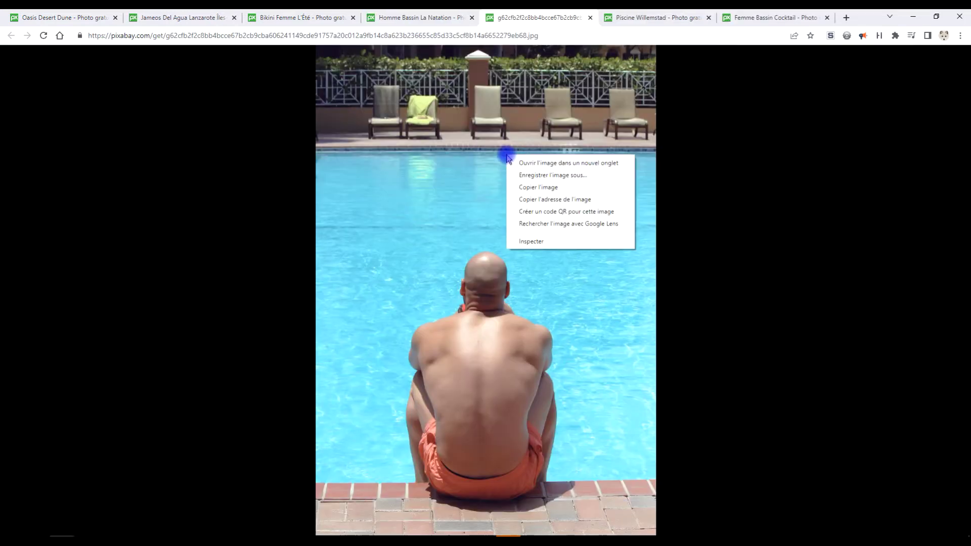
click(549, 188)
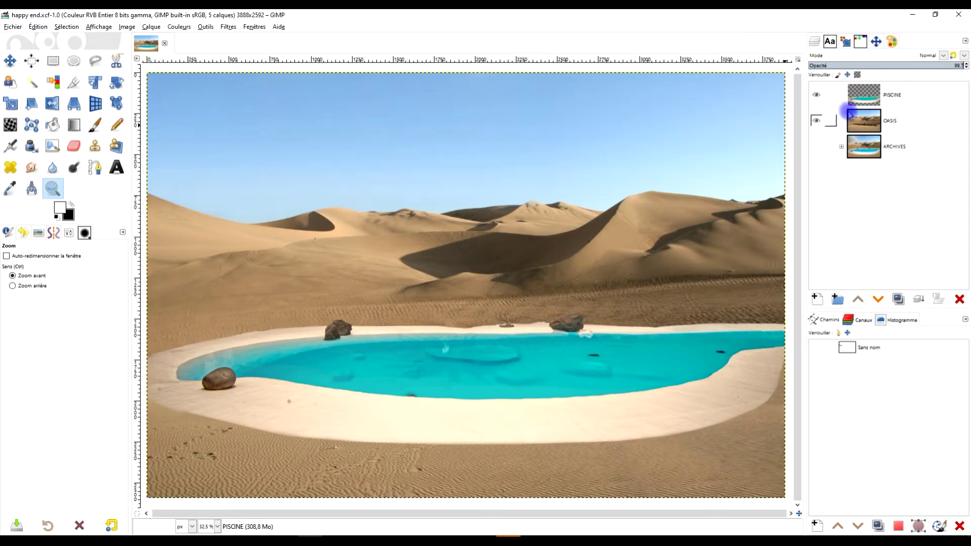
Step: Paste the copied photo as a new layer above the PISCINE layer
click(883, 94)
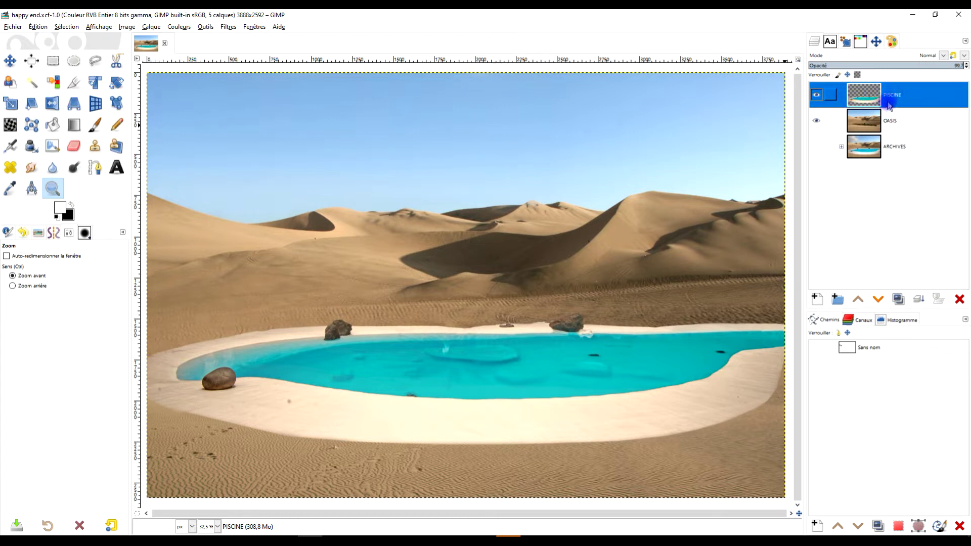
click(37, 26)
mouse_move(113, 270)
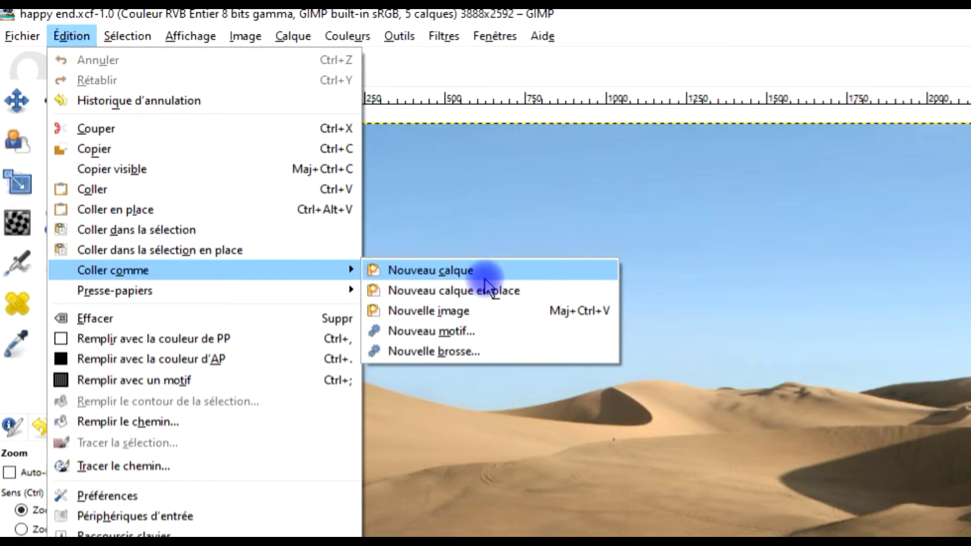
click(490, 276)
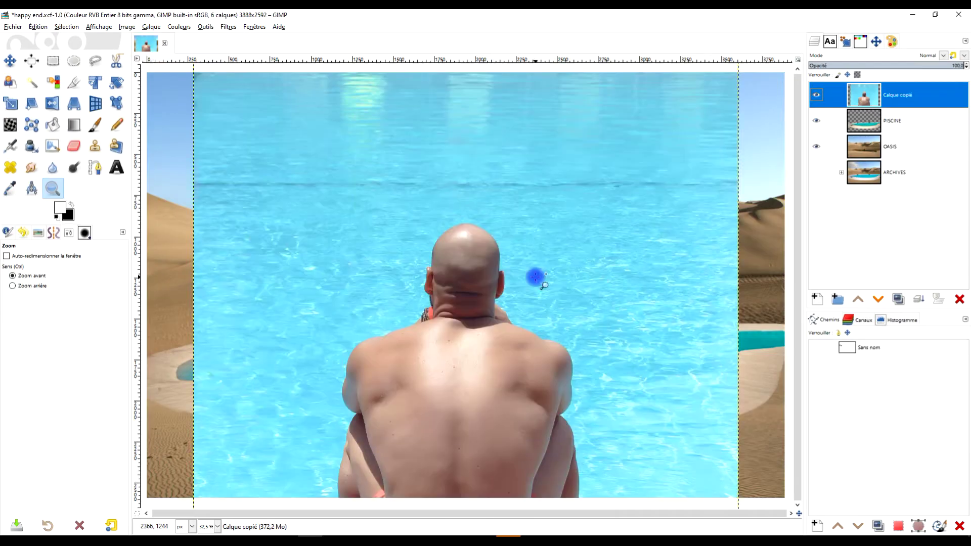
scroll(535, 277, down, 3)
scroll(532, 215, up, 1)
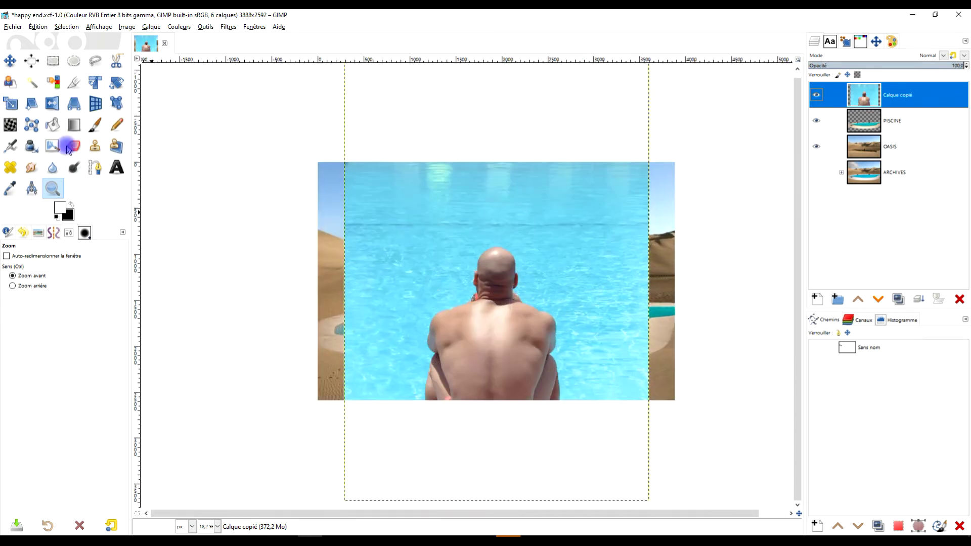
scroll(422, 320, down, 1)
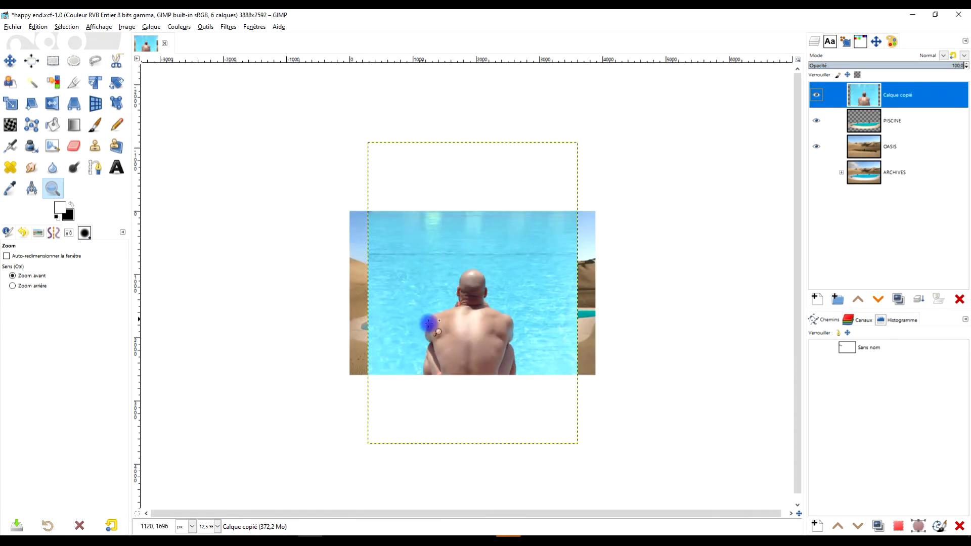
Step: Move the pasted photo layer upward so the man and tiled pool edge show
click(10, 61)
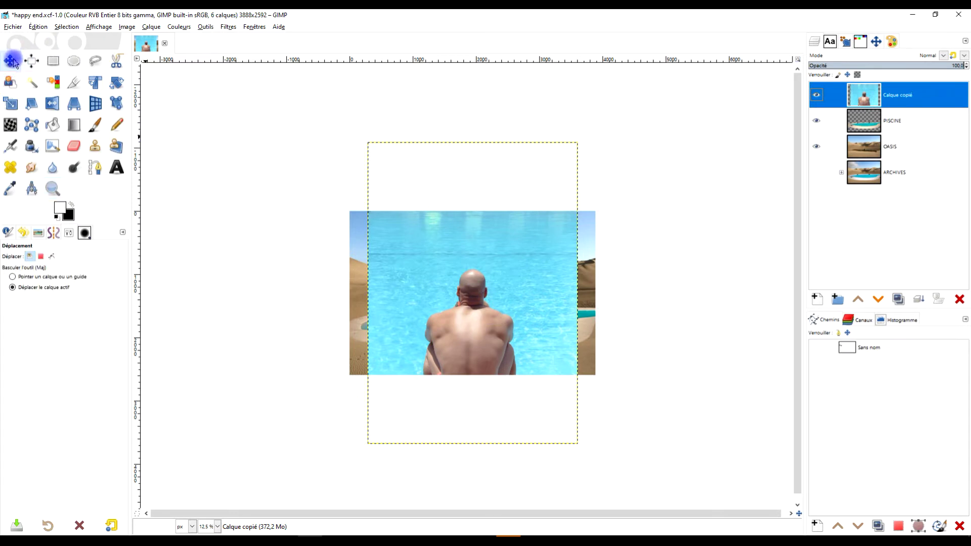
drag(472, 339, 478, 288)
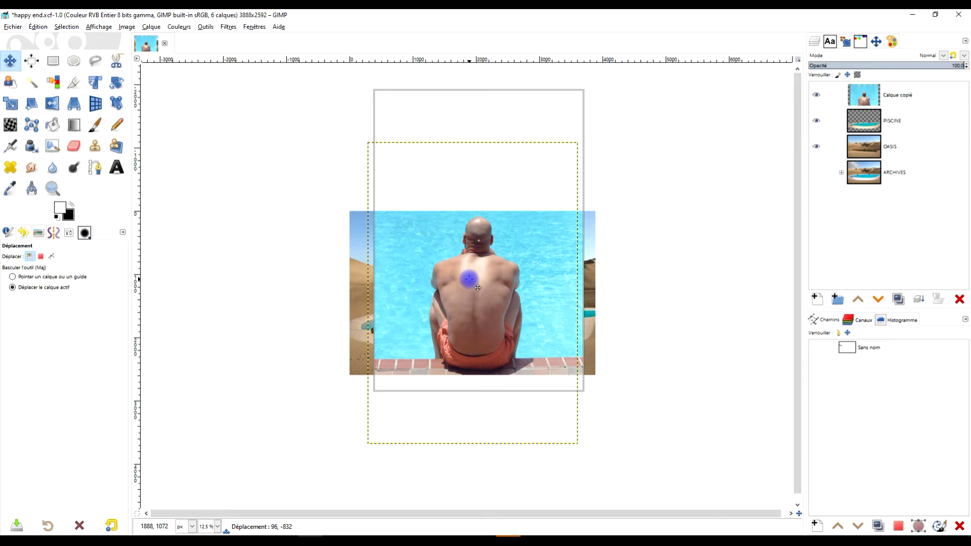
drag(478, 287, 479, 283)
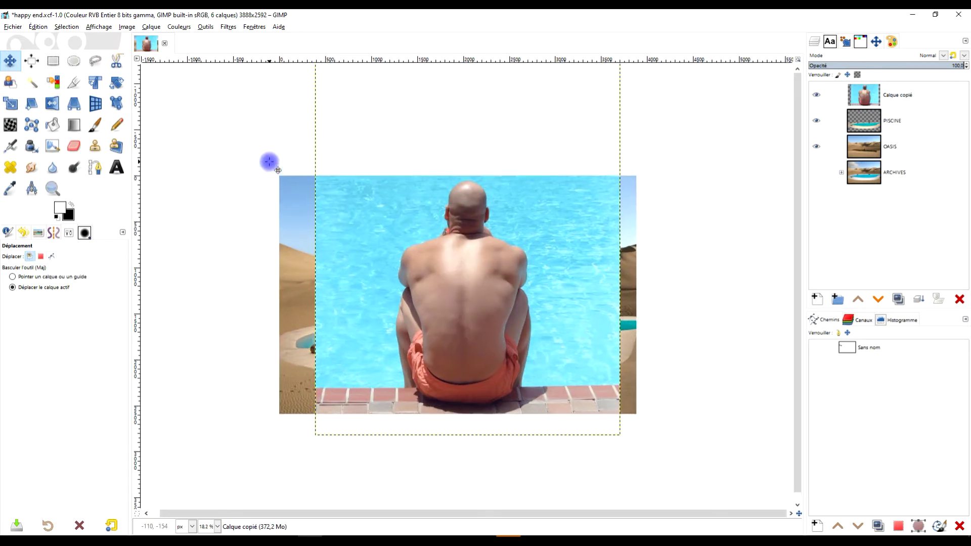
Step: Crop only the pasted layer to a 1584×2530 strip around the man
click(74, 84)
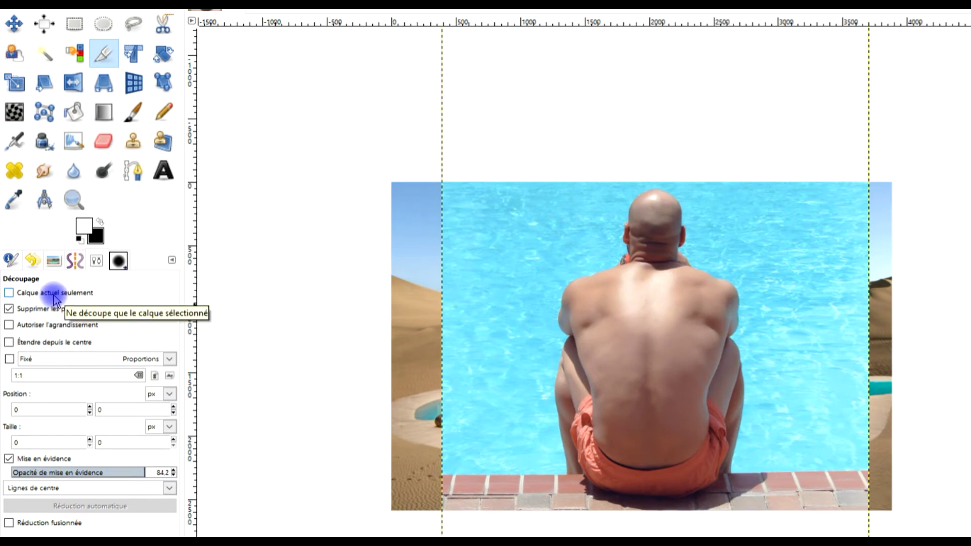
click(53, 295)
drag(548, 182, 730, 465)
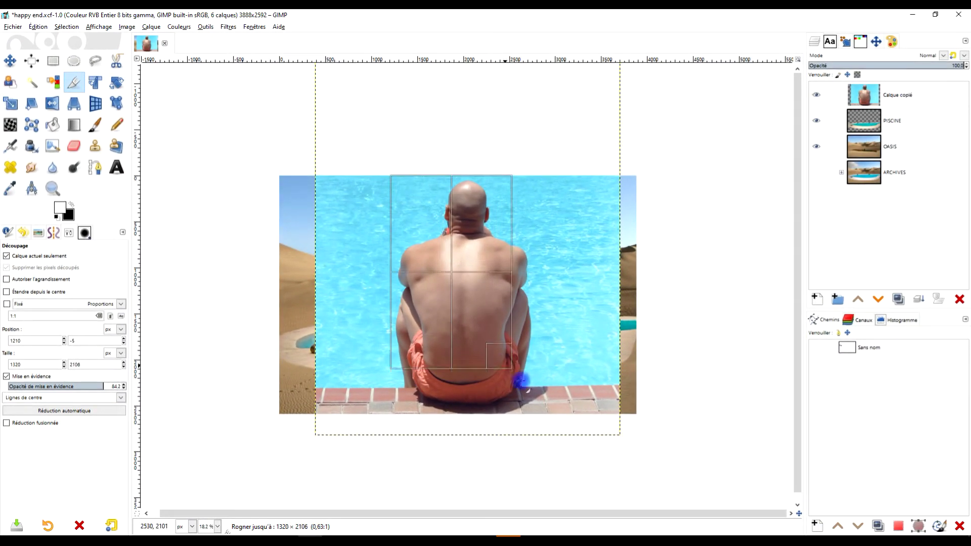
drag(521, 380, 536, 410)
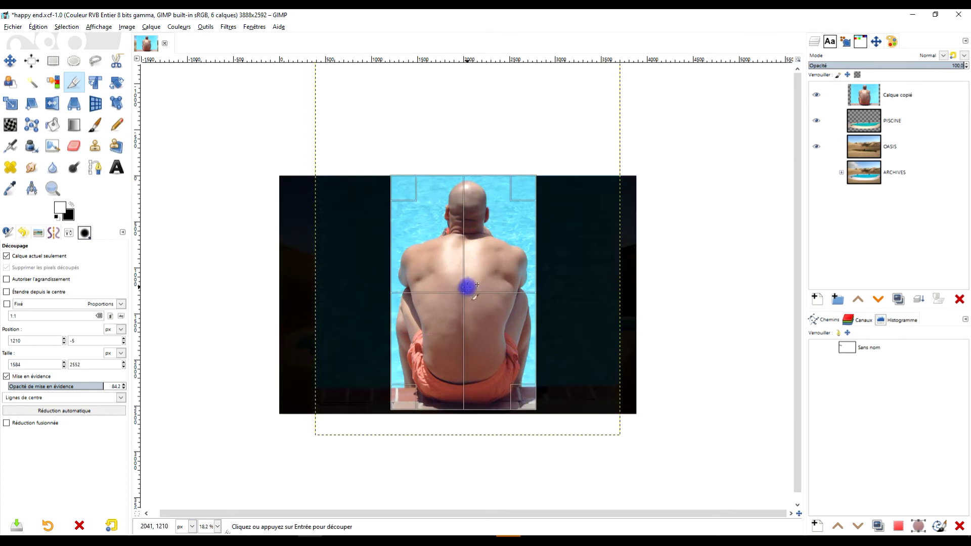
click(477, 185)
drag(477, 185, 540, 191)
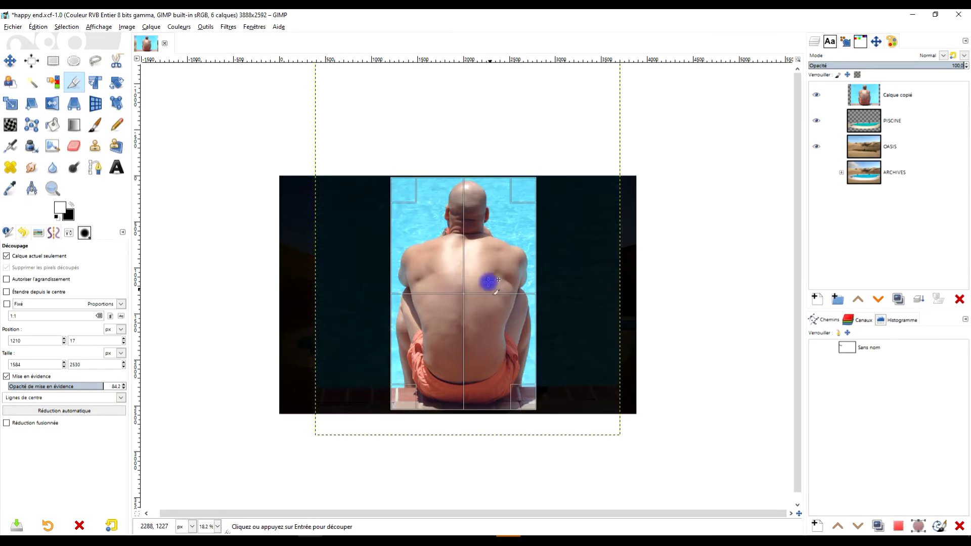
click(482, 281)
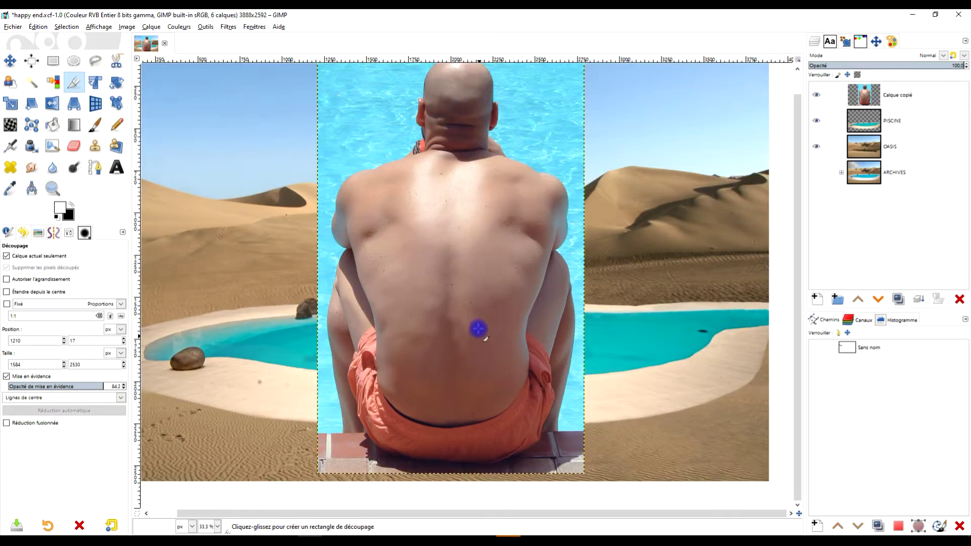
scroll(478, 330, up, 2)
drag(484, 315, 490, 303)
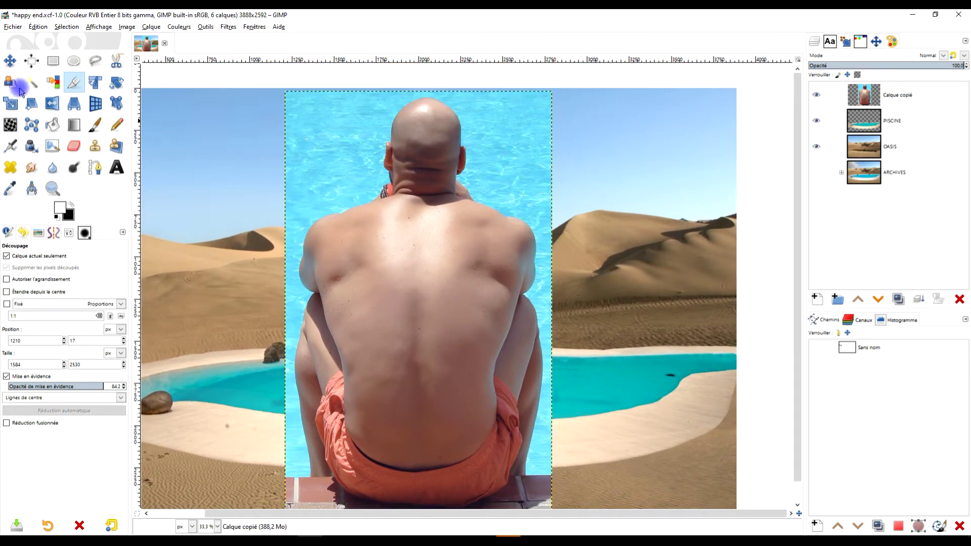
Step: Fuzzy-select the blue pool water around the man on Calque copié at threshold 15.0
click(31, 82)
click(907, 93)
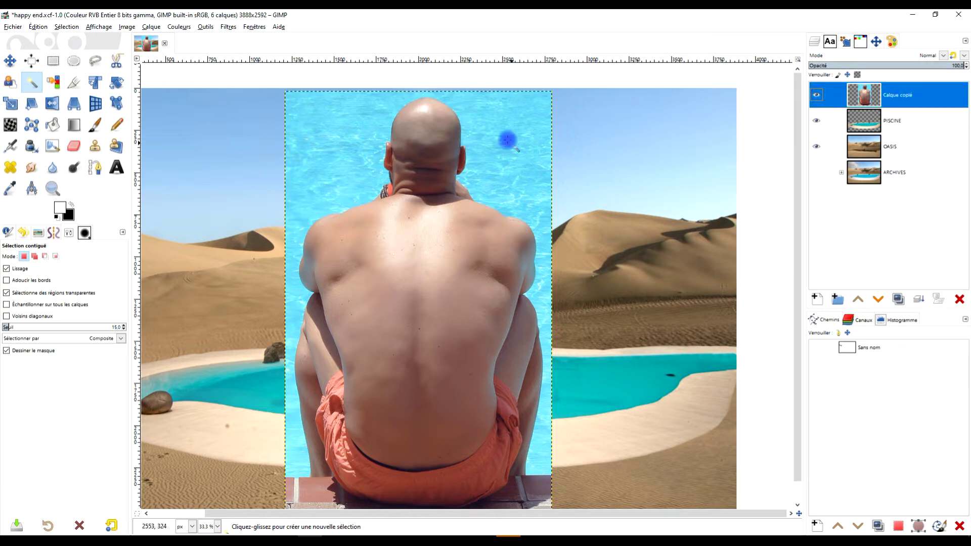
mouse_move(510, 133)
mouse_down()
mouse_move(523, 152)
mouse_move(278, 130)
mouse_up()
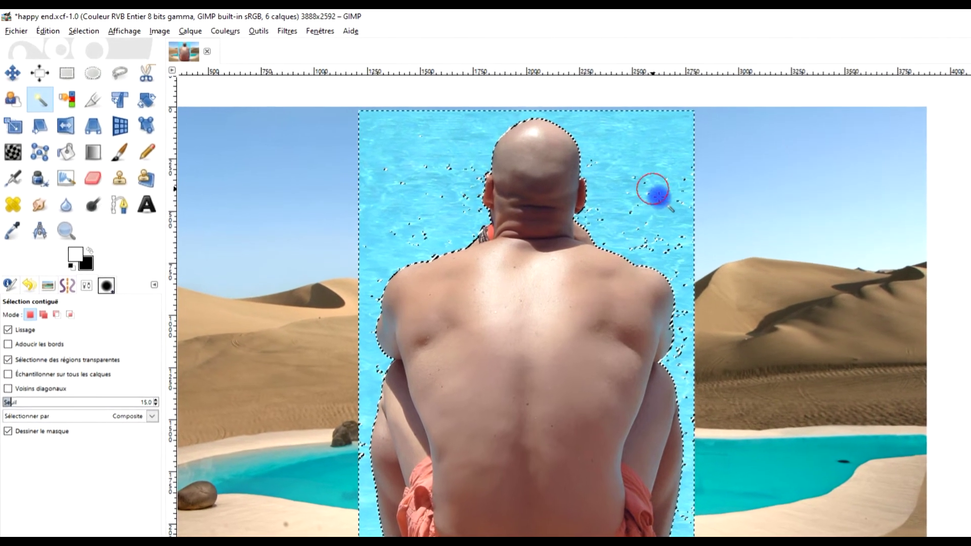
drag(653, 196, 663, 199)
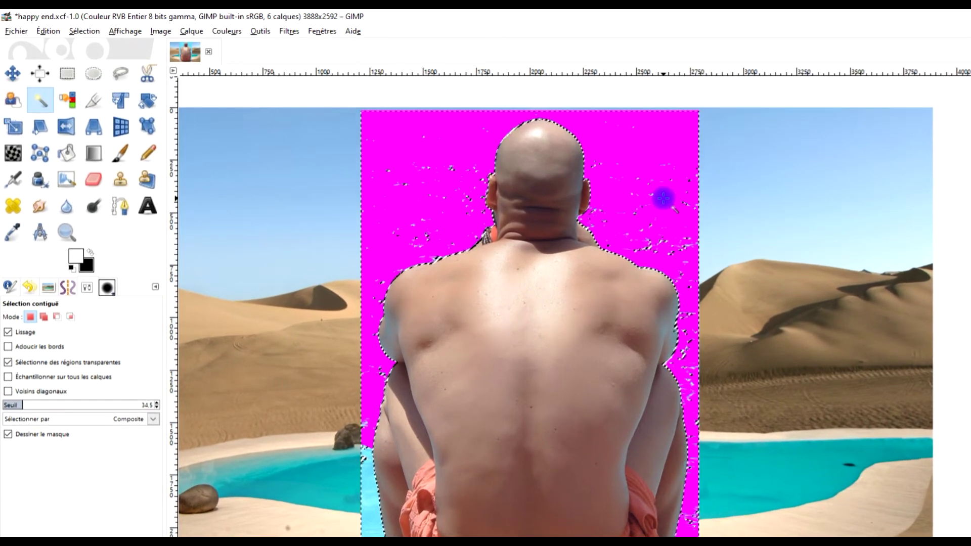
drag(664, 199, 664, 200)
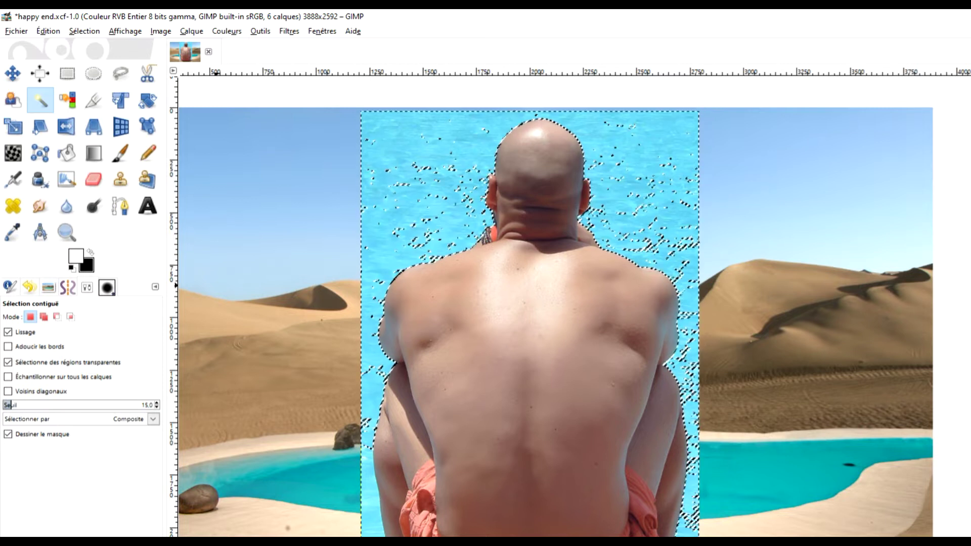
Step: Add more of the surrounding pool water to the selection in Add mode
click(45, 317)
click(86, 289)
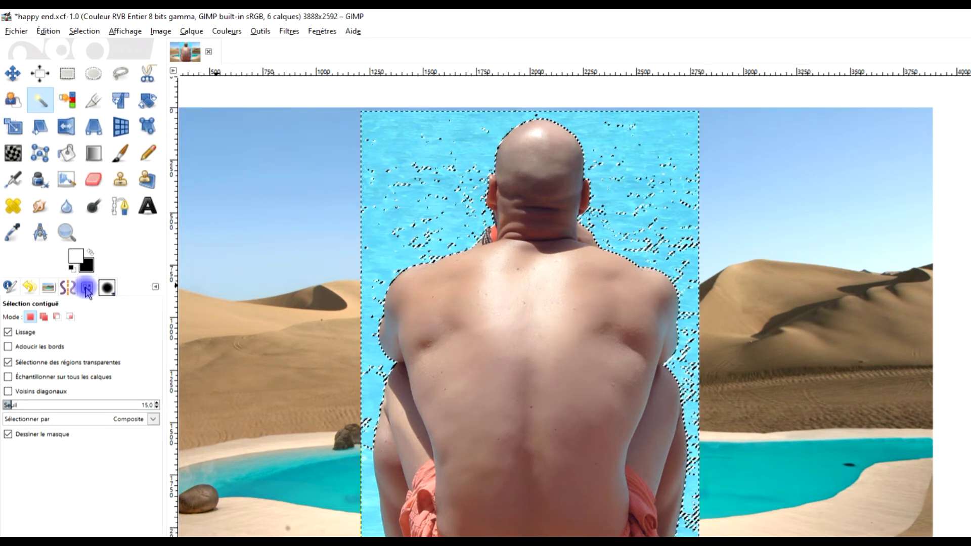
click(33, 317)
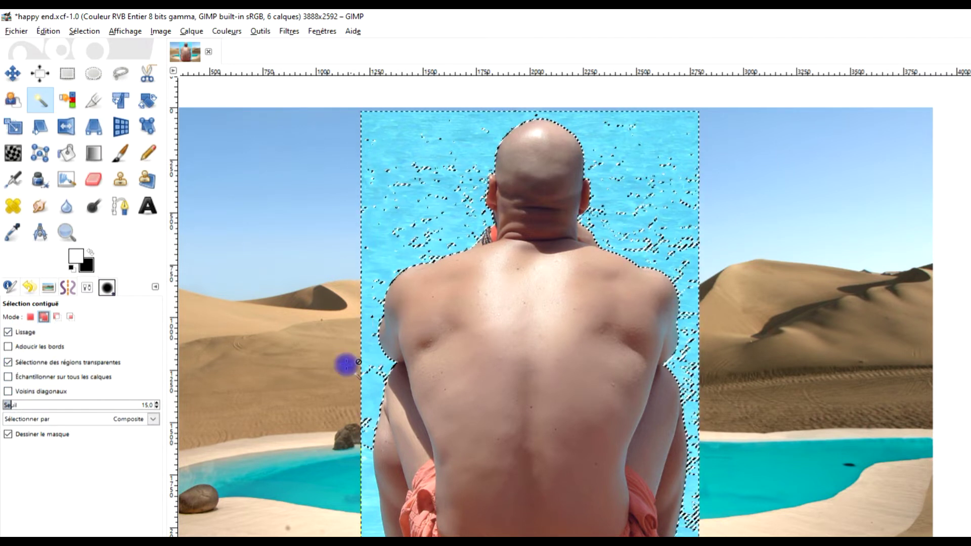
drag(370, 482, 382, 529)
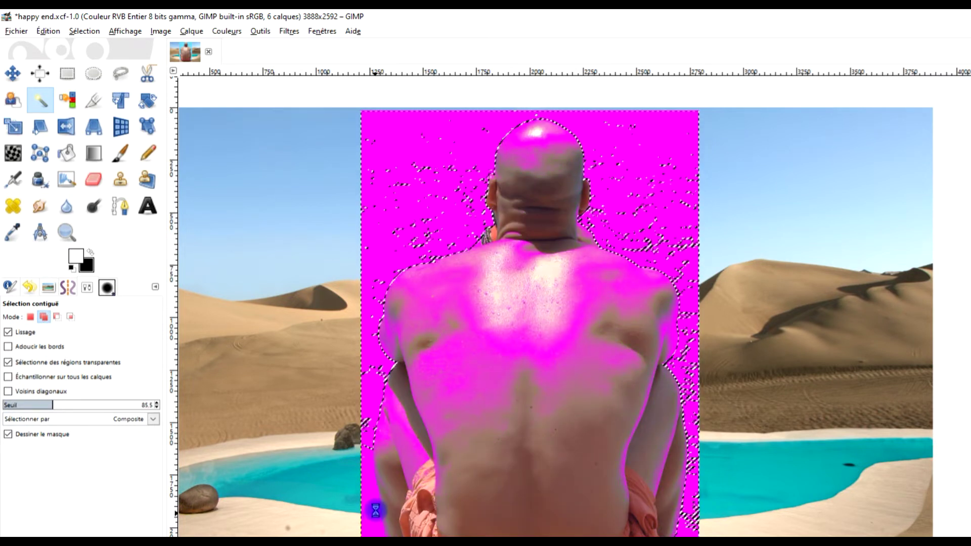
drag(382, 529, 377, 501)
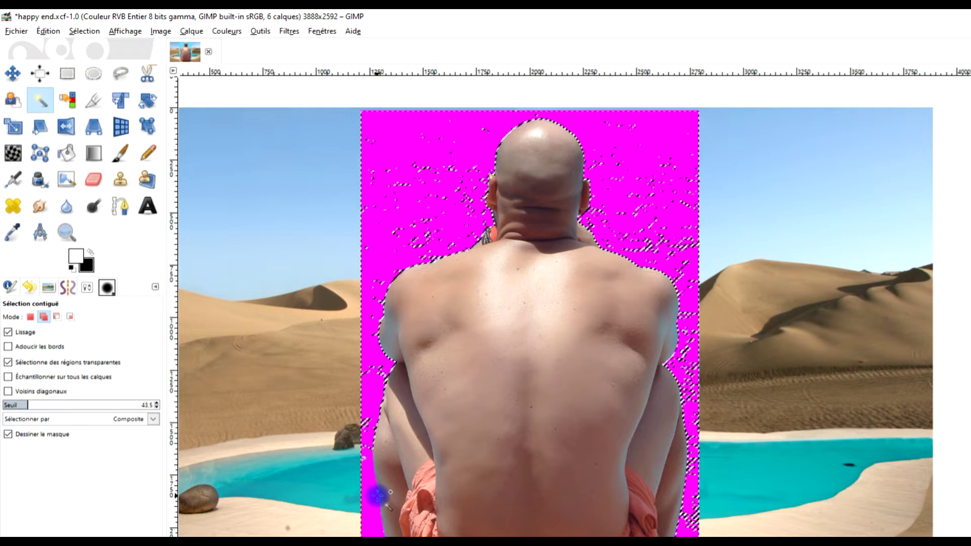
key(Escape)
scroll(443, 182, up, 3)
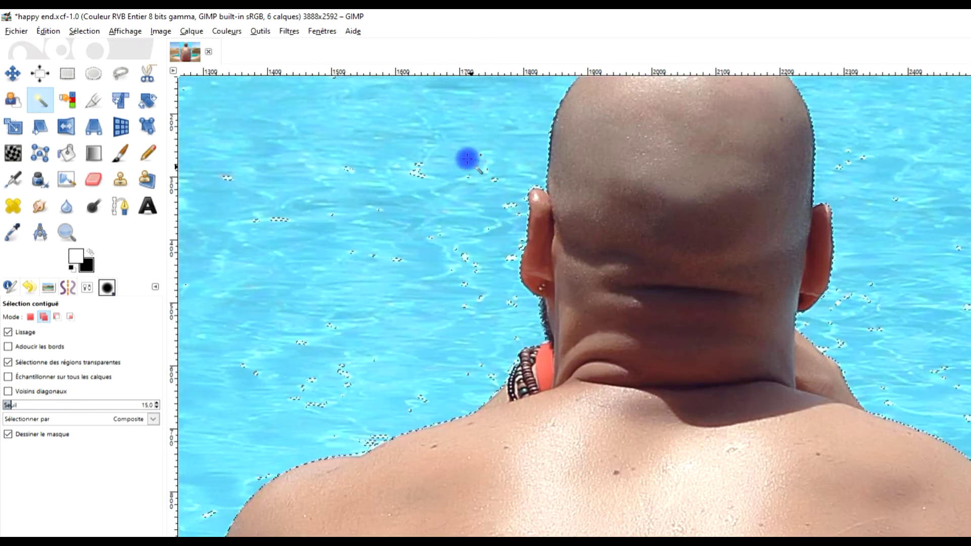
drag(436, 217, 438, 220)
scroll(485, 202, down, 2)
scroll(505, 284, down, 2)
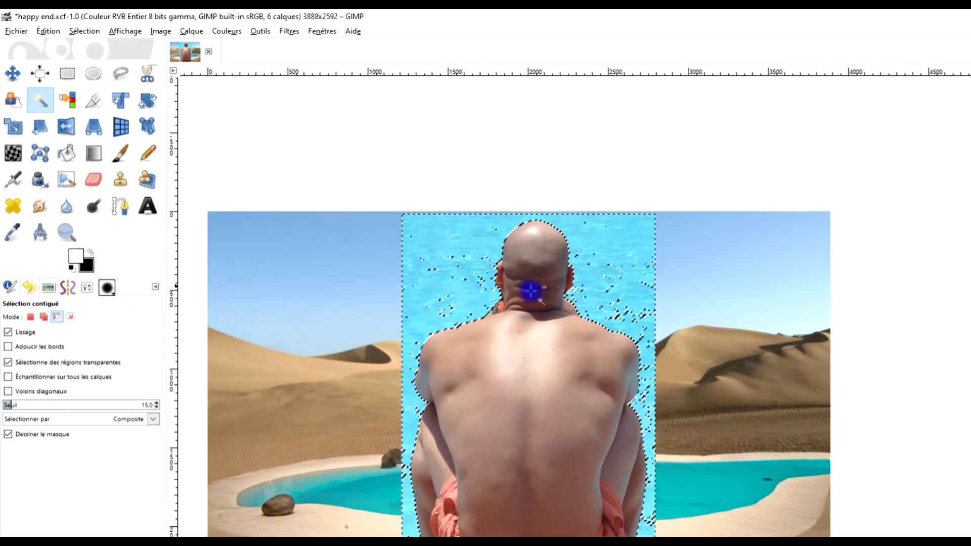
scroll(544, 288, up, 2)
drag(706, 344, 655, 411)
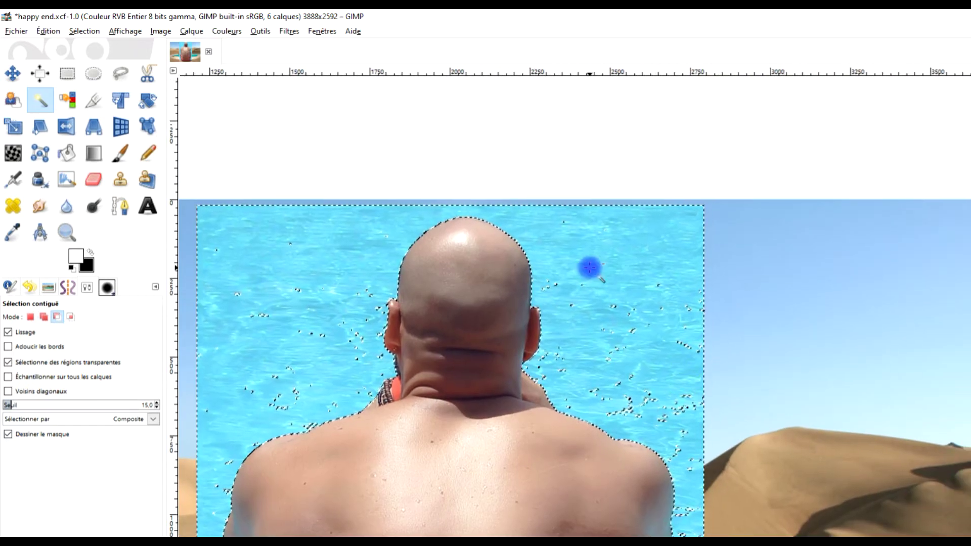
scroll(589, 267, down, 2)
drag(596, 371, 607, 203)
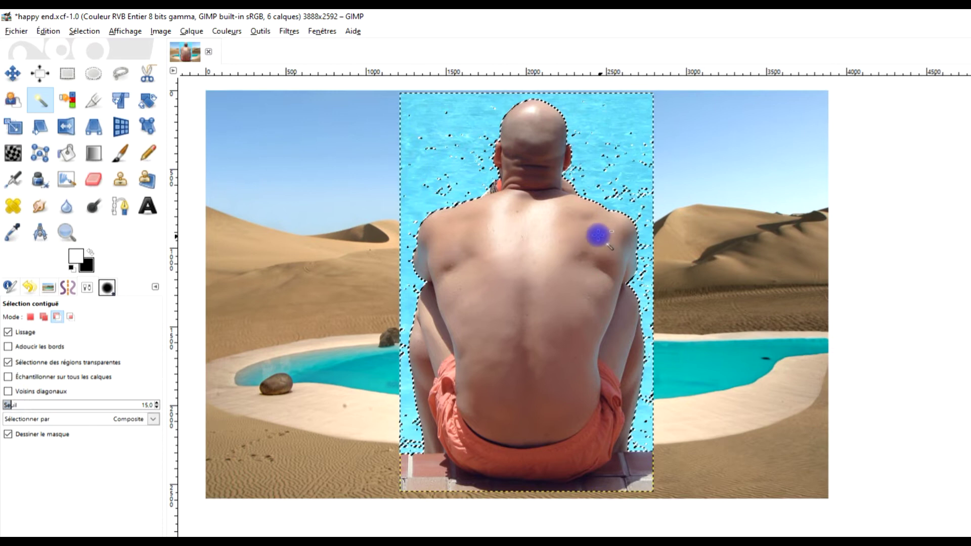
scroll(605, 228, up, 1)
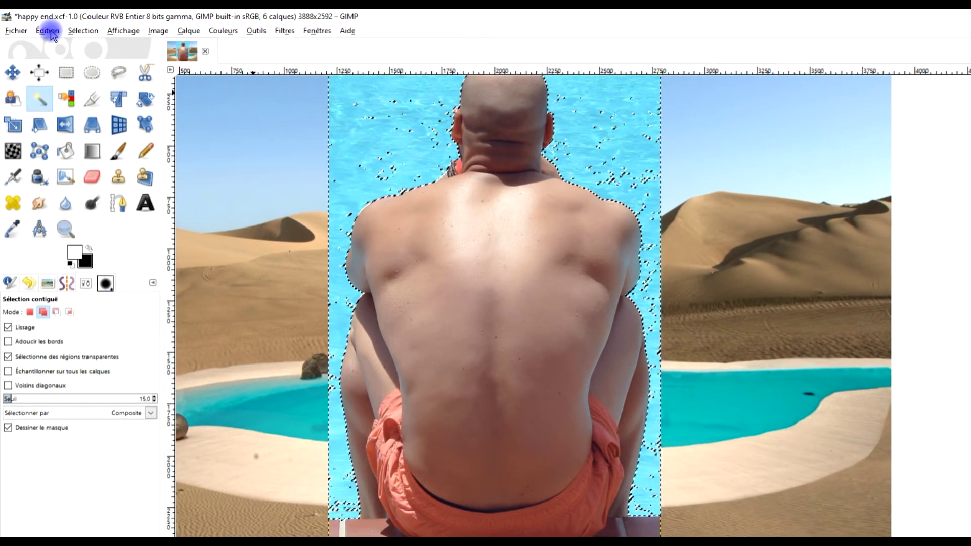
Step: Clear the selected pool water from the pasted layer to reveal sky and dunes
click(48, 31)
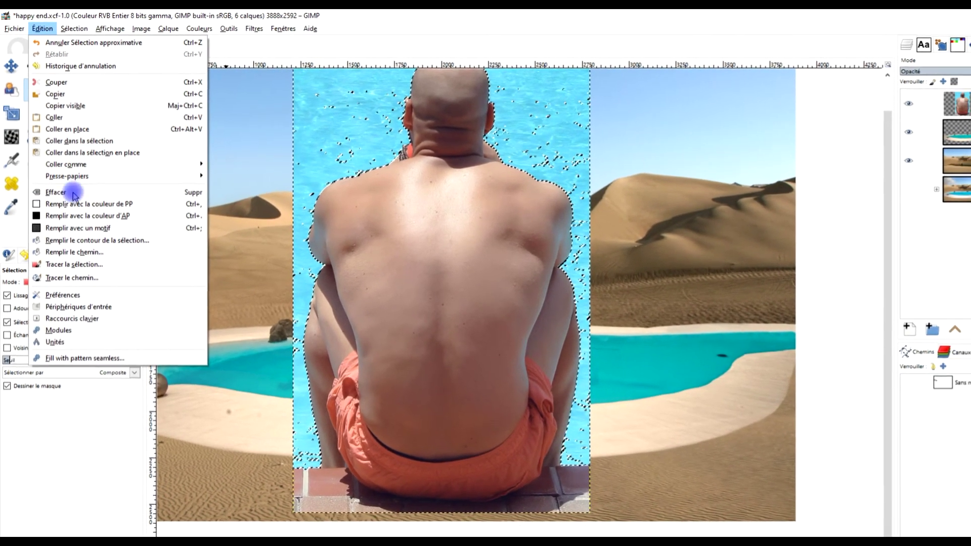
click(69, 192)
key(ctrl+z)
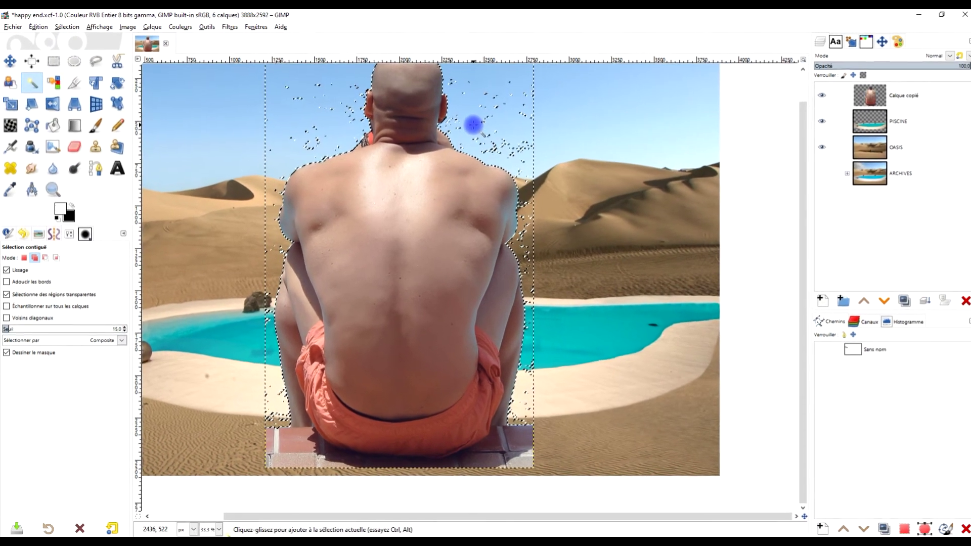
scroll(471, 126, up, 3)
scroll(430, 154, up, 3)
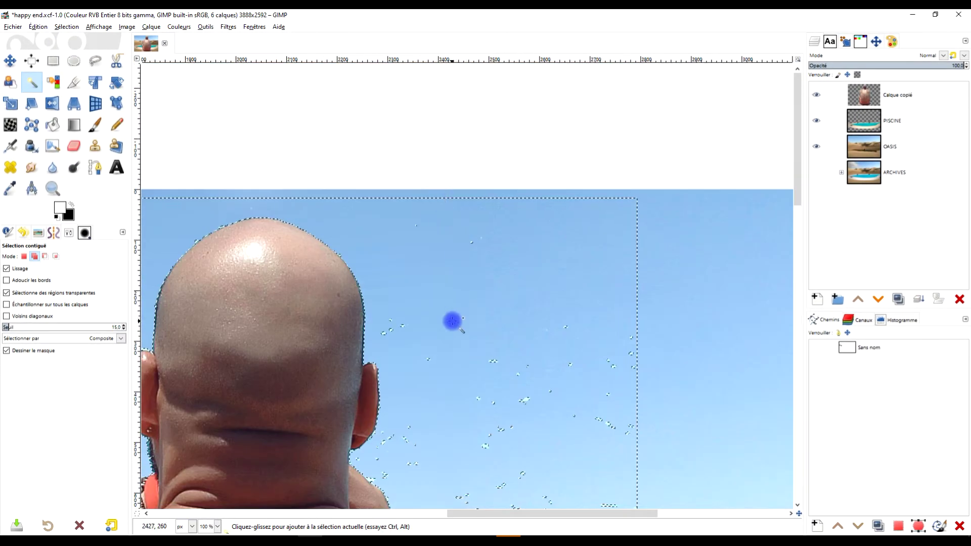
scroll(511, 281, down, 3)
scroll(511, 281, left, 3)
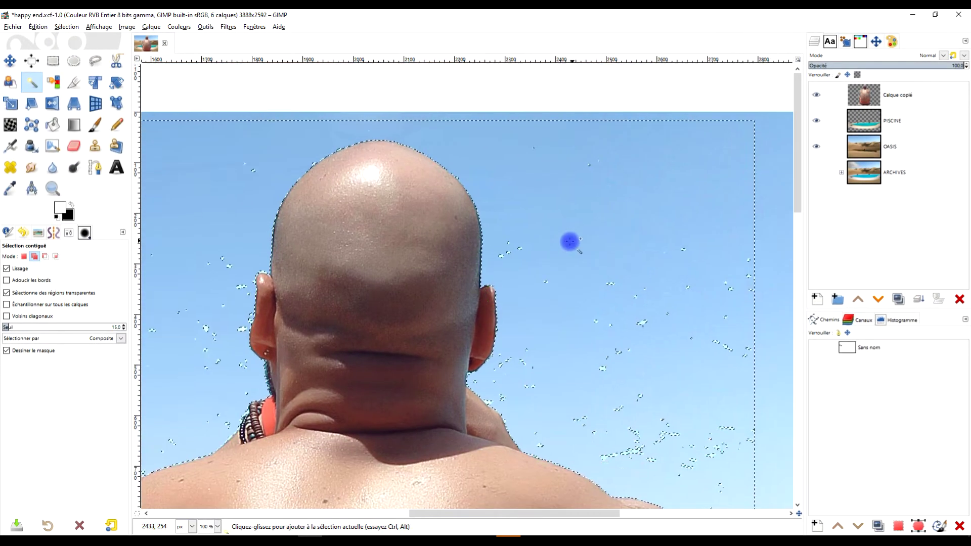
Step: Drop the selection with Select > None
click(43, 26)
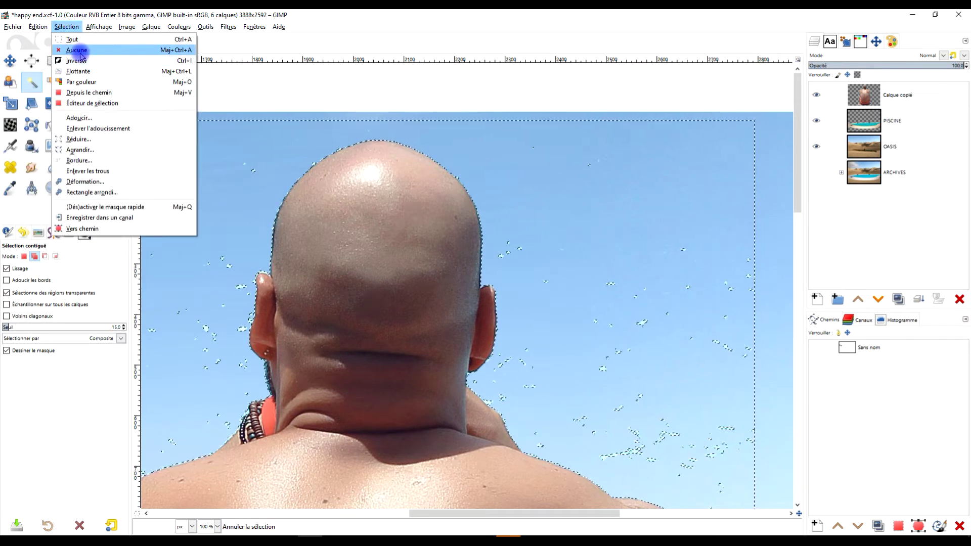
click(76, 50)
scroll(466, 252, down, 2)
scroll(528, 276, up, 2)
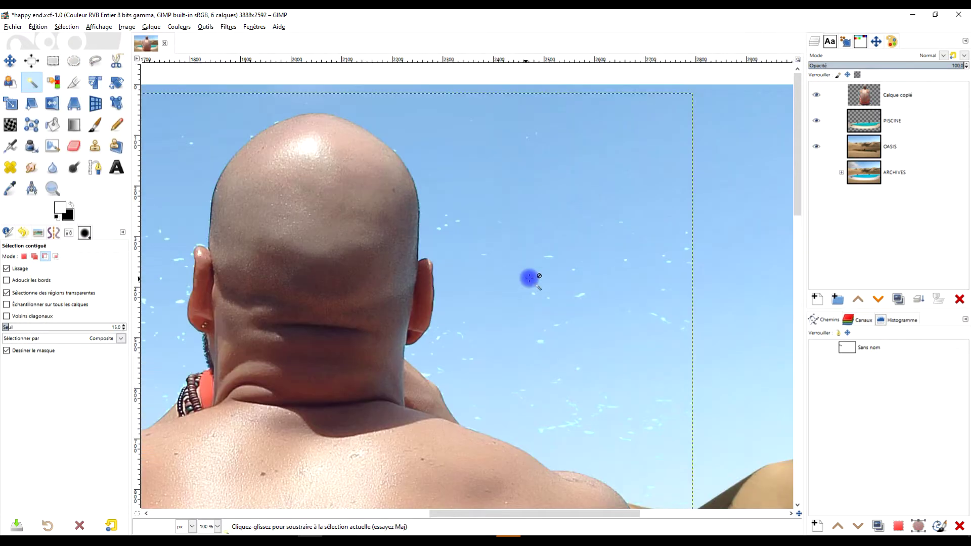
Step: Select the leftover blue sky specks by colour at threshold 5.0
click(50, 85)
ctrl+scroll(466, 222, up, 2)
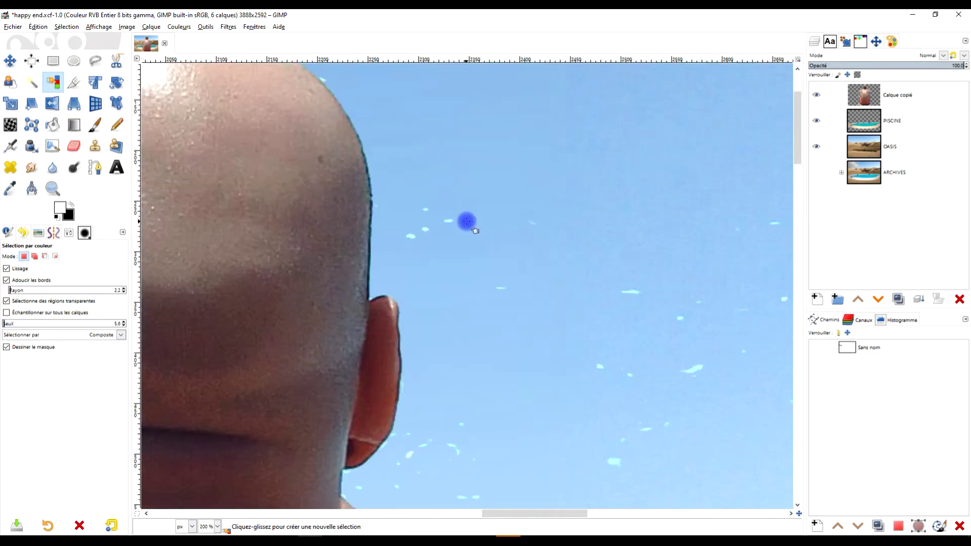
drag(448, 221, 458, 236)
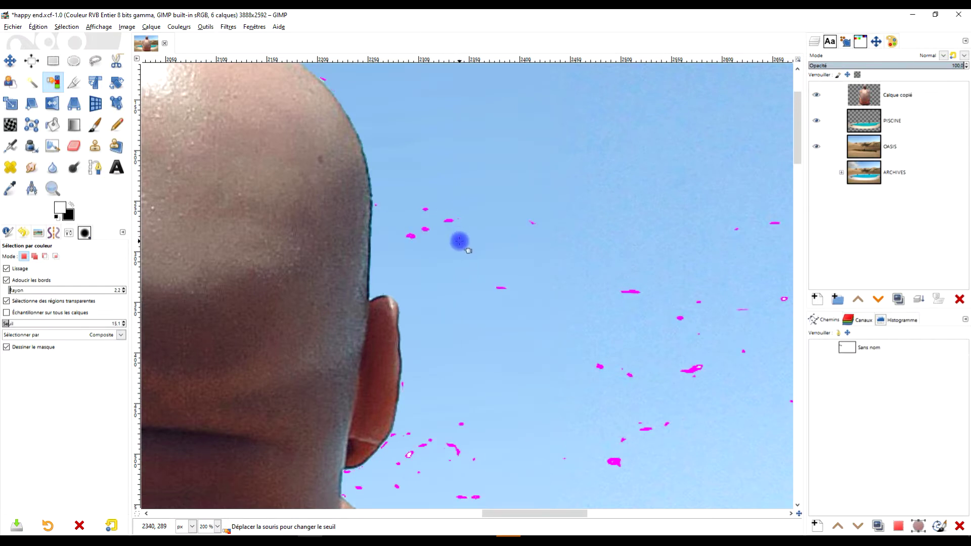
drag(460, 241, 460, 241)
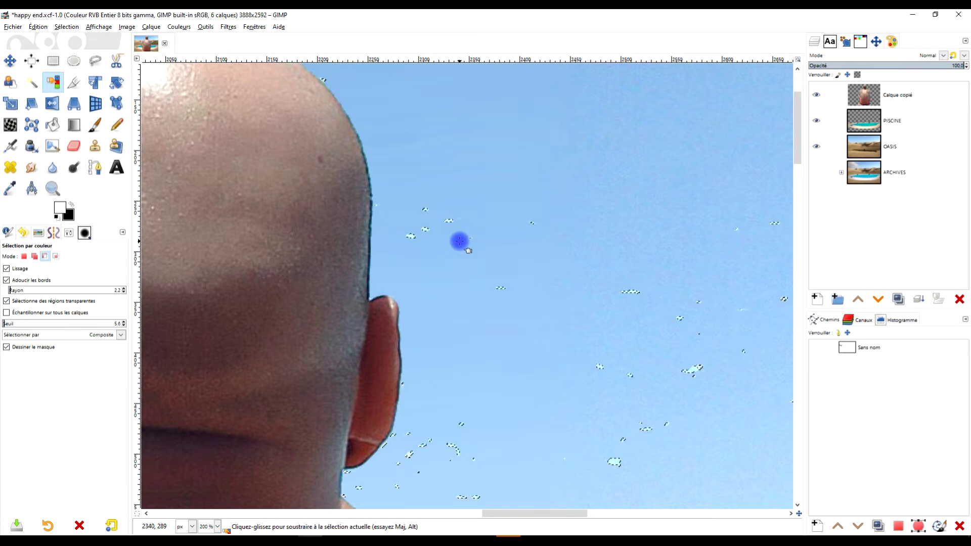
ctrl+scroll(462, 243, down, 3)
drag(636, 201, 671, 204)
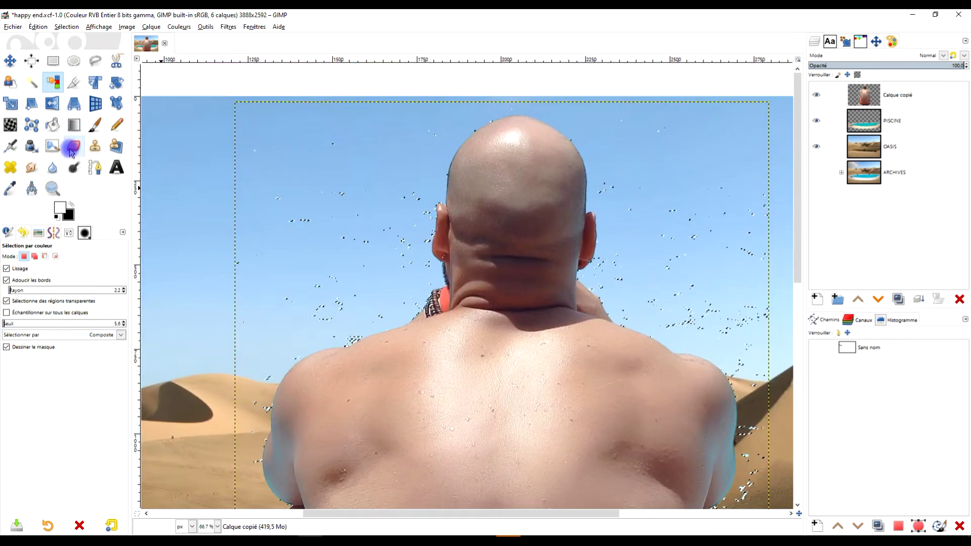
Step: Choose the Eraser with a size 107, Hardness 075 brush
click(74, 147)
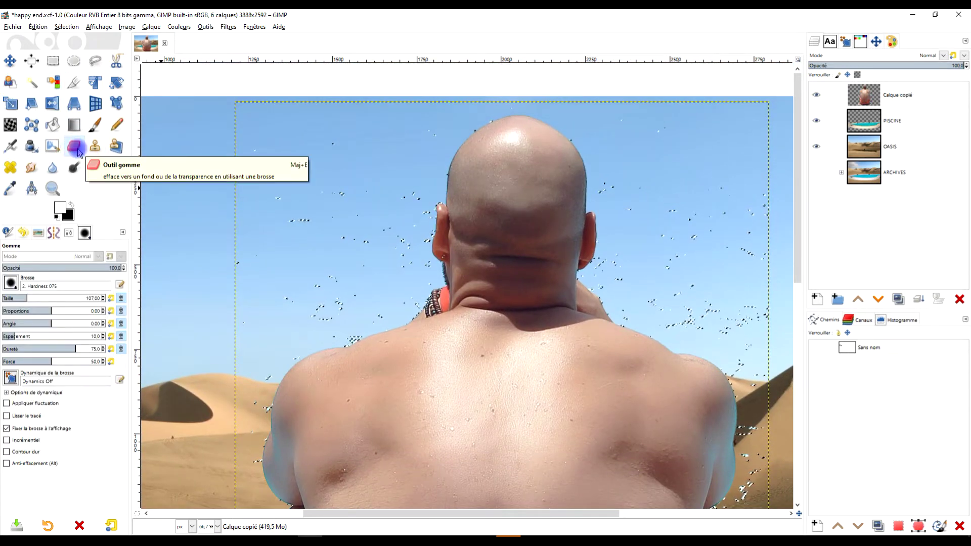
click(68, 234)
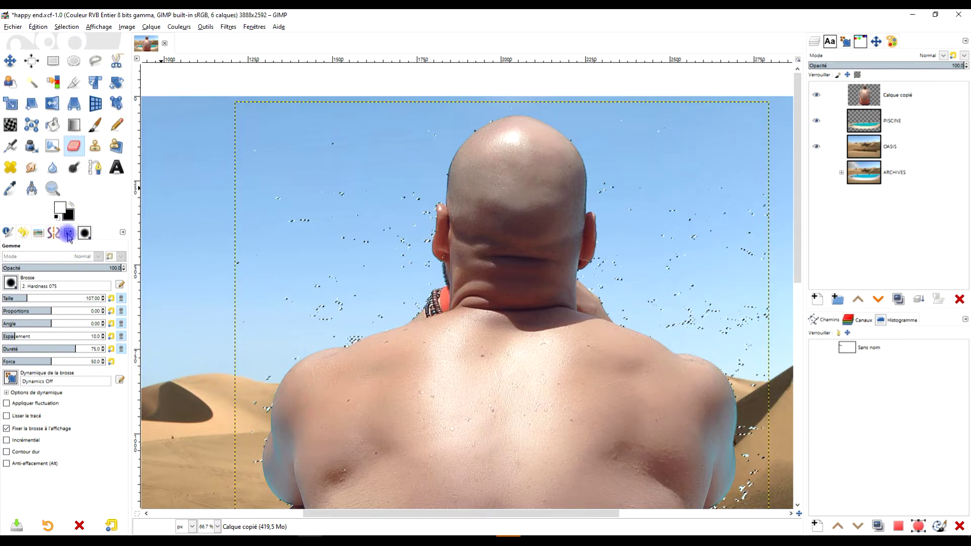
click(29, 281)
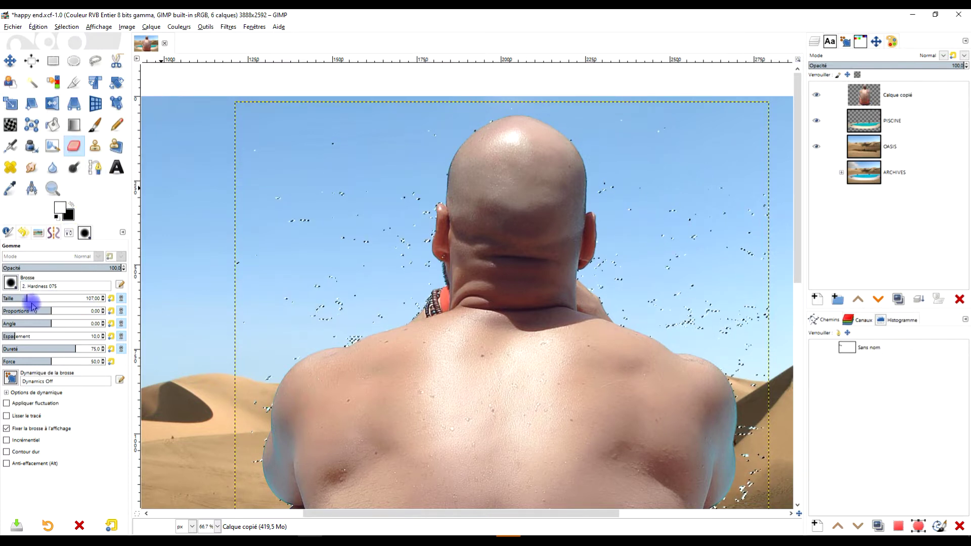
drag(322, 179, 327, 163)
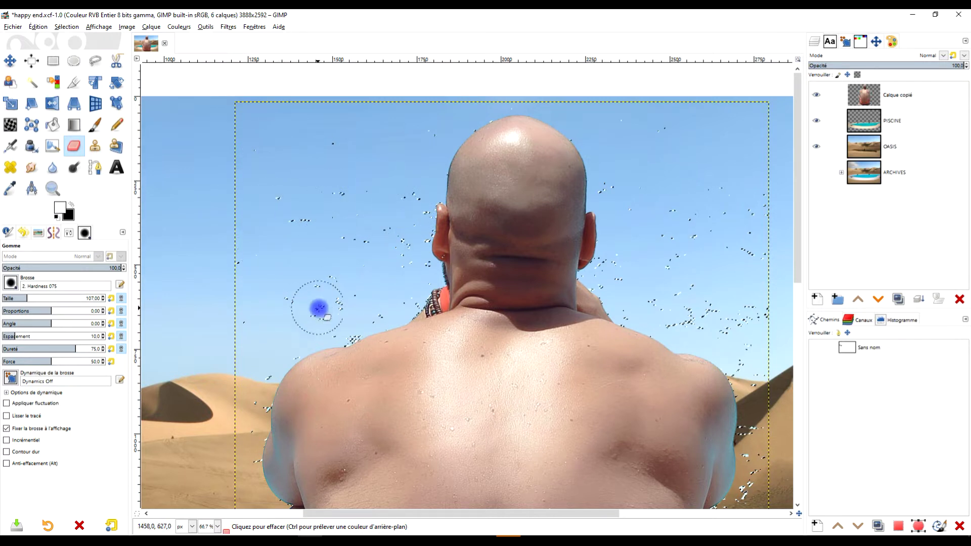
Step: Zoom in around the ear and back edge to inspect the selected specks
ctrl+scroll(326, 159, up, 1)
ctrl+scroll(327, 158, up, 1)
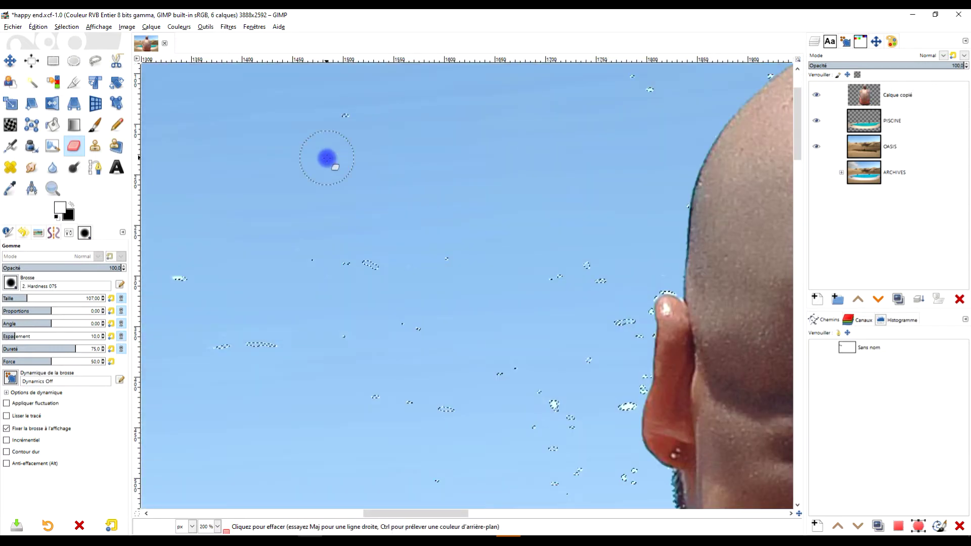
ctrl+scroll(360, 273, up, 1)
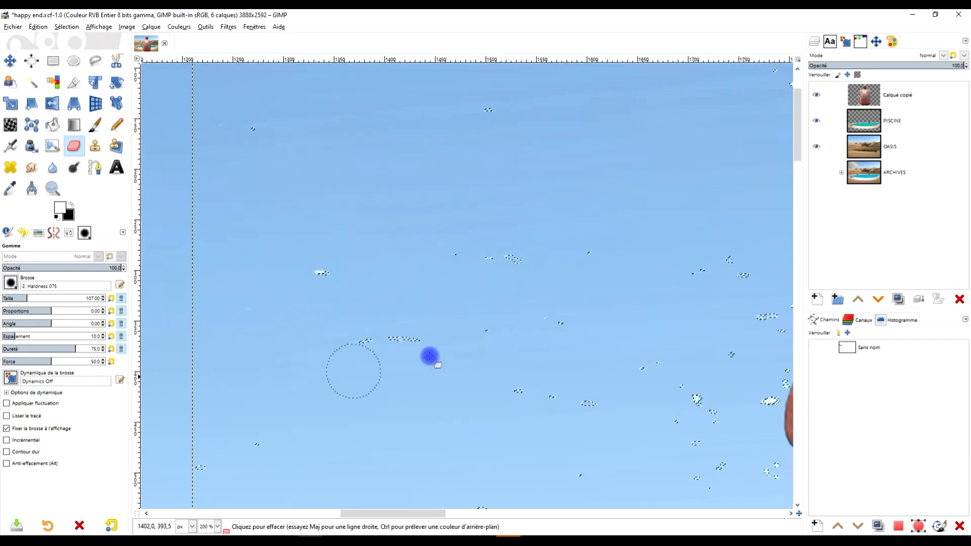
ctrl+scroll(435, 342, down, 2)
ctrl+scroll(537, 364, up, 3)
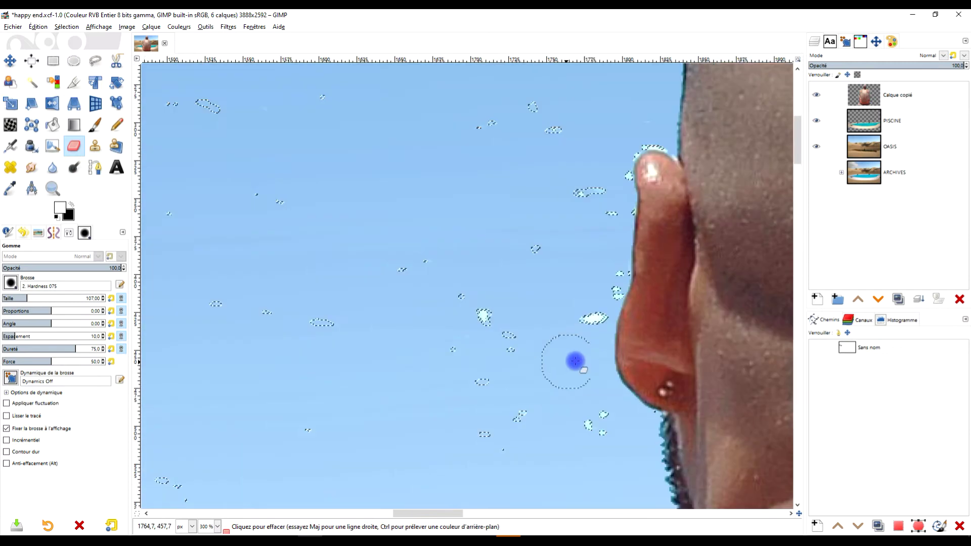
scroll(574, 360, right, 3)
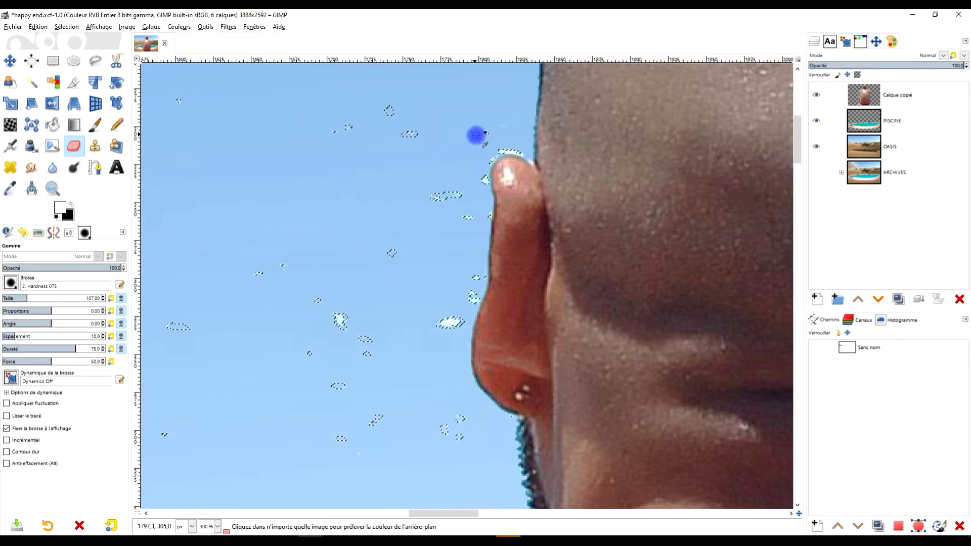
ctrl+scroll(475, 134, up, 2)
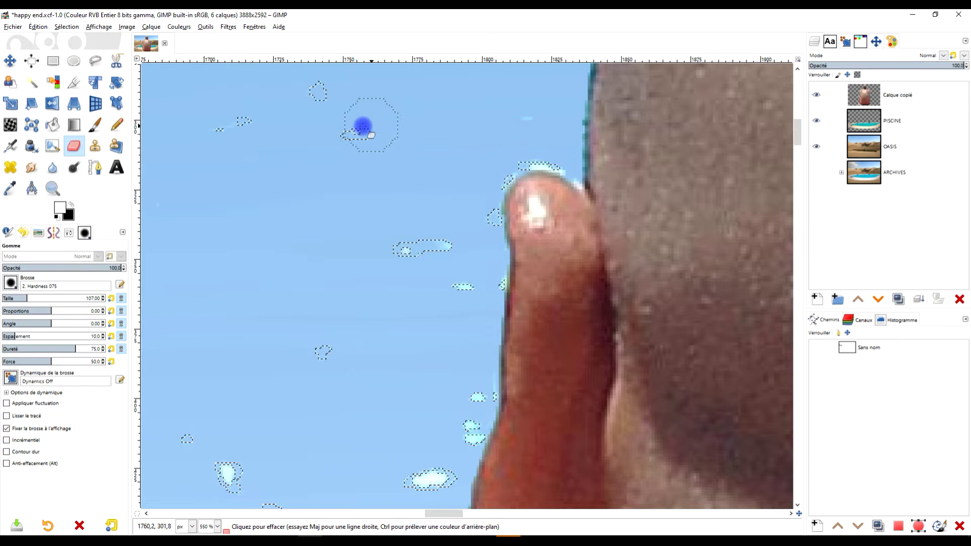
ctrl+scroll(369, 219, down, 3)
ctrl+scroll(434, 260, down, 3)
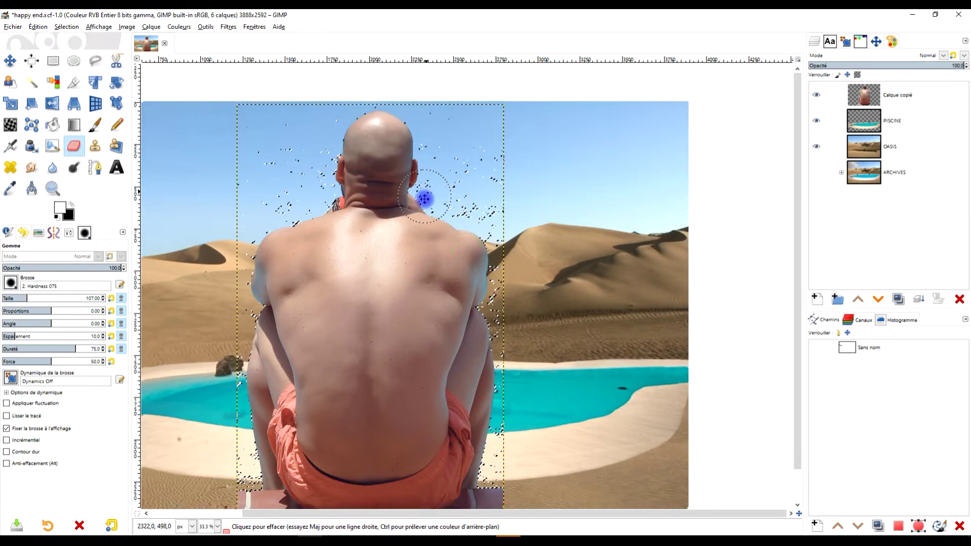
ctrl+scroll(312, 283, up, 2)
ctrl+scroll(312, 283, up, 2)
ctrl+scroll(458, 224, up, 1)
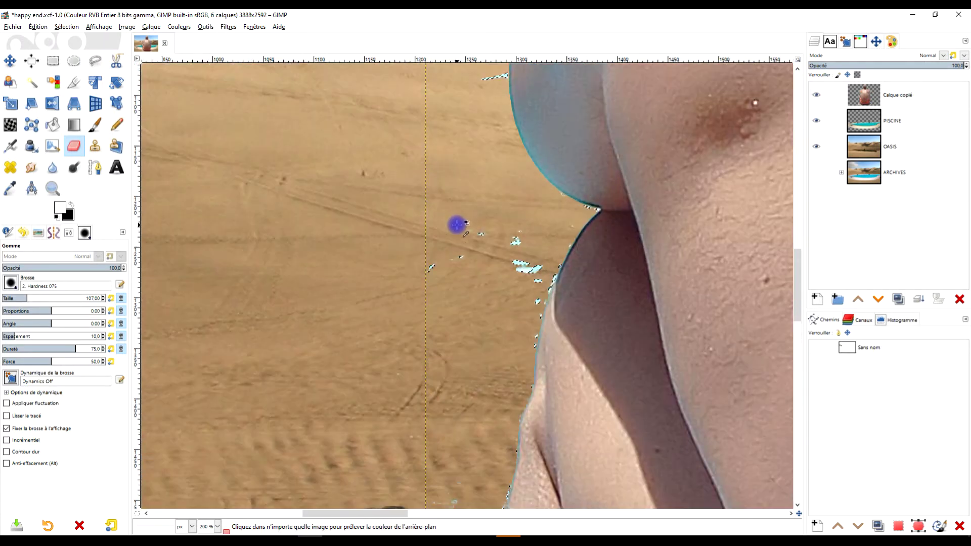
ctrl+scroll(573, 282, up, 1)
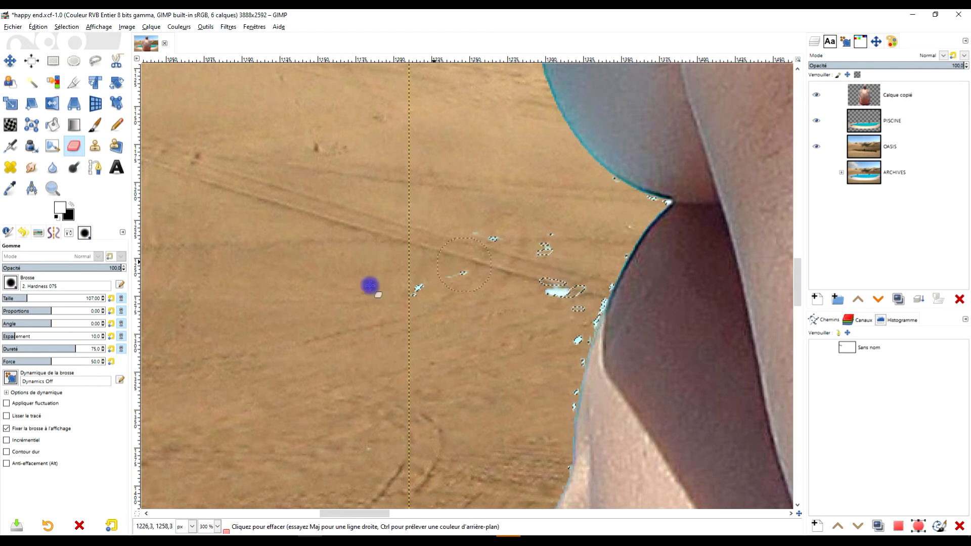
Step: Select the blue specks on the sand by colour at threshold 5.0, feathering off
click(54, 85)
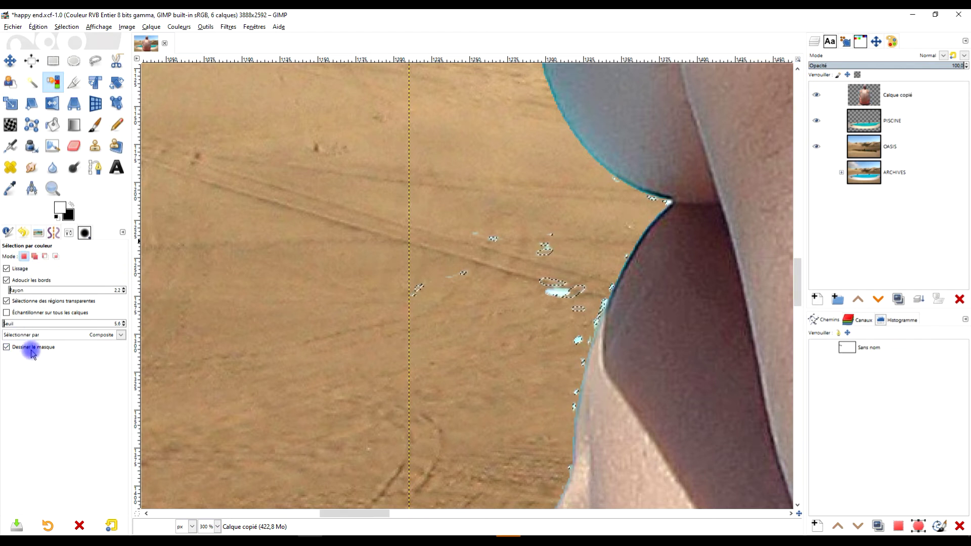
click(25, 282)
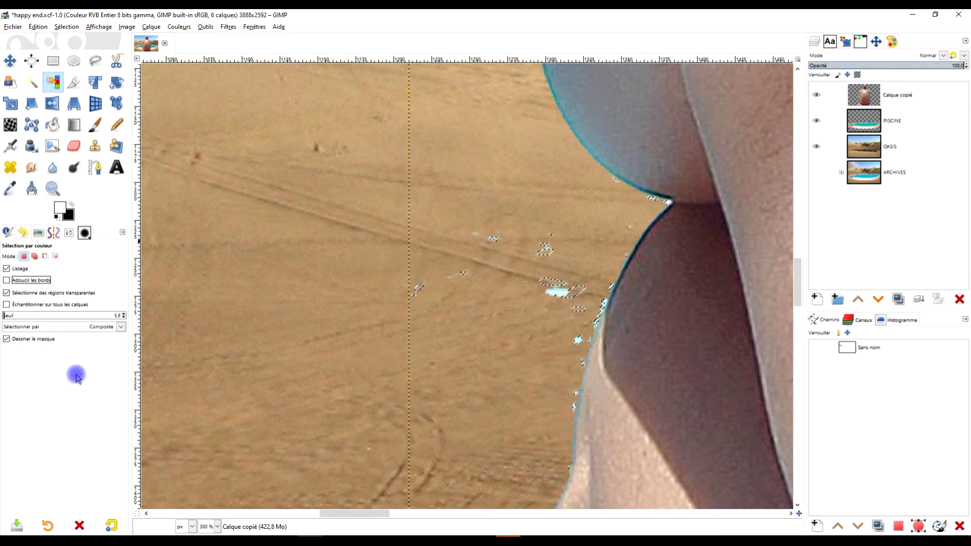
drag(563, 294, 561, 293)
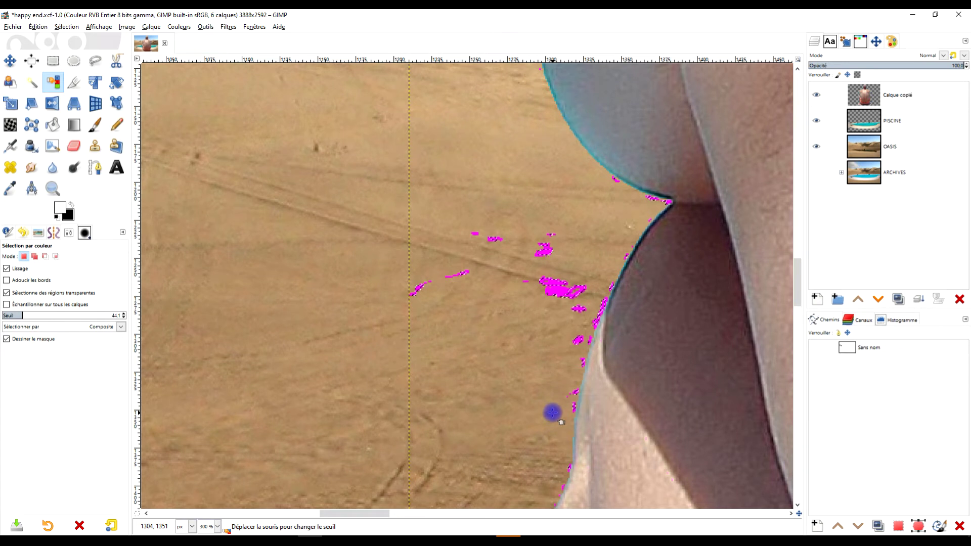
drag(553, 413, 553, 413)
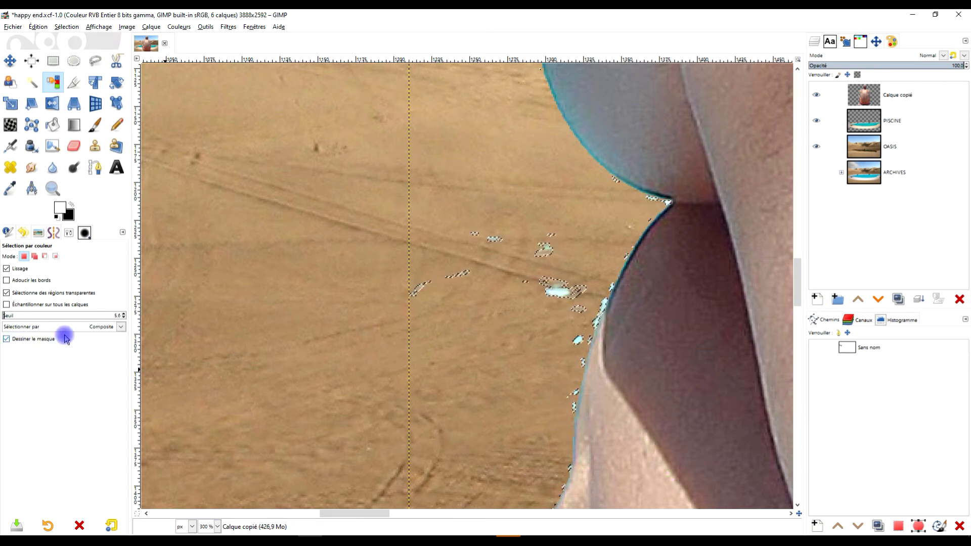
Step: Select the cyan specks beside the man's back and shoulders by colour
scroll(618, 251, down, 3)
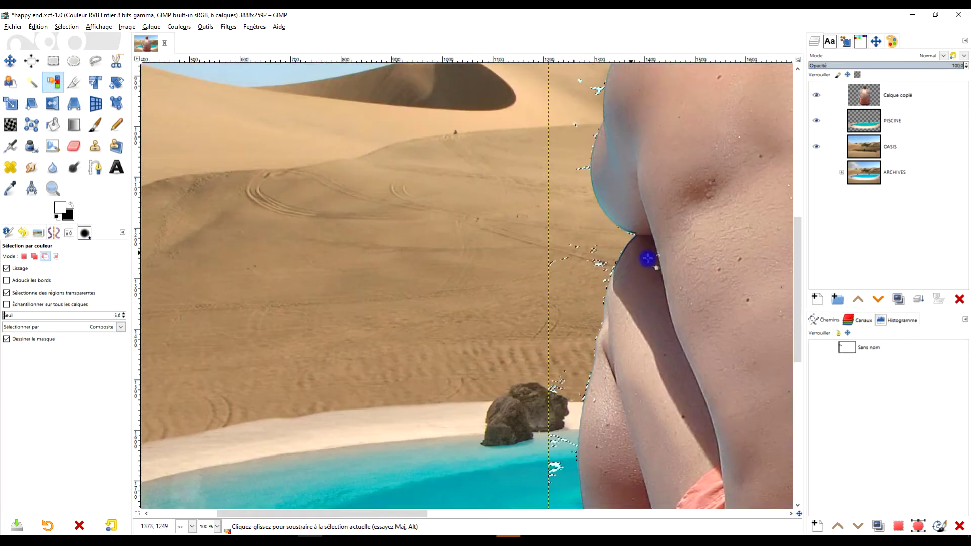
scroll(574, 256, right, 4)
scroll(605, 287, right, 5)
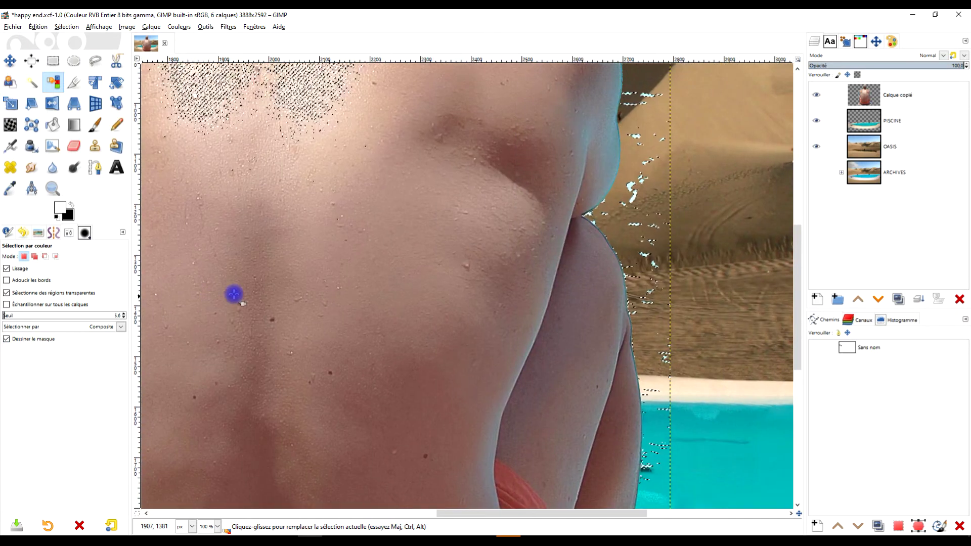
scroll(505, 260, down, 2)
scroll(545, 194, up, 4)
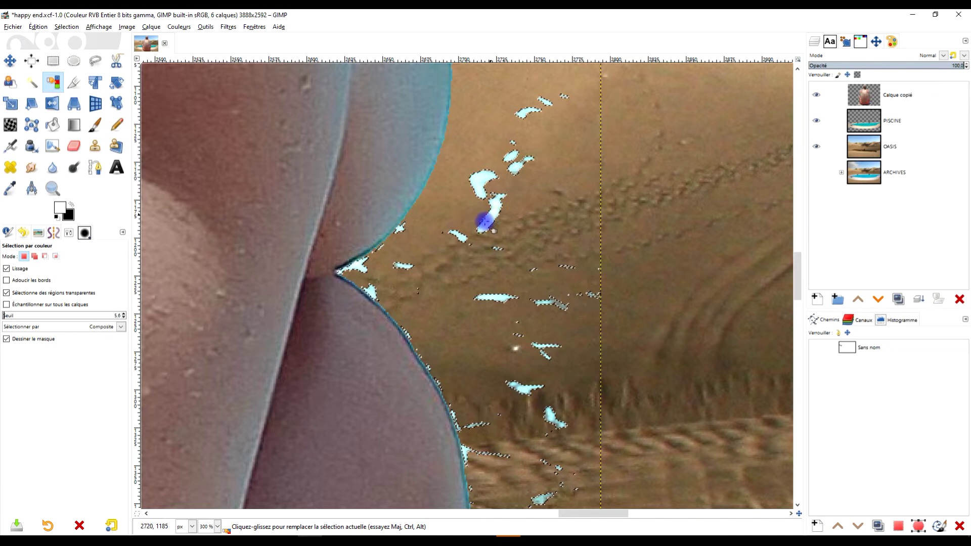
drag(491, 216, 653, 422)
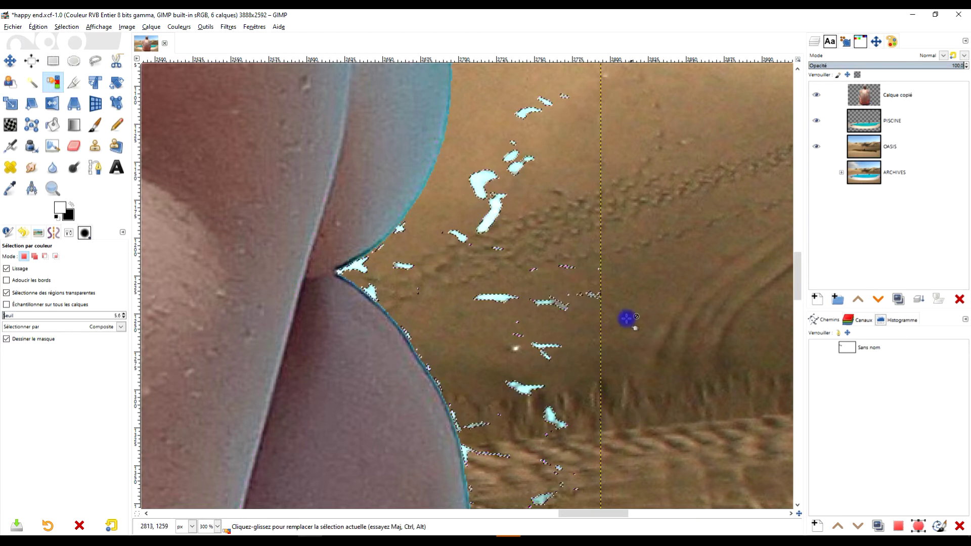
scroll(266, 263, down, 3)
scroll(266, 263, down, 1)
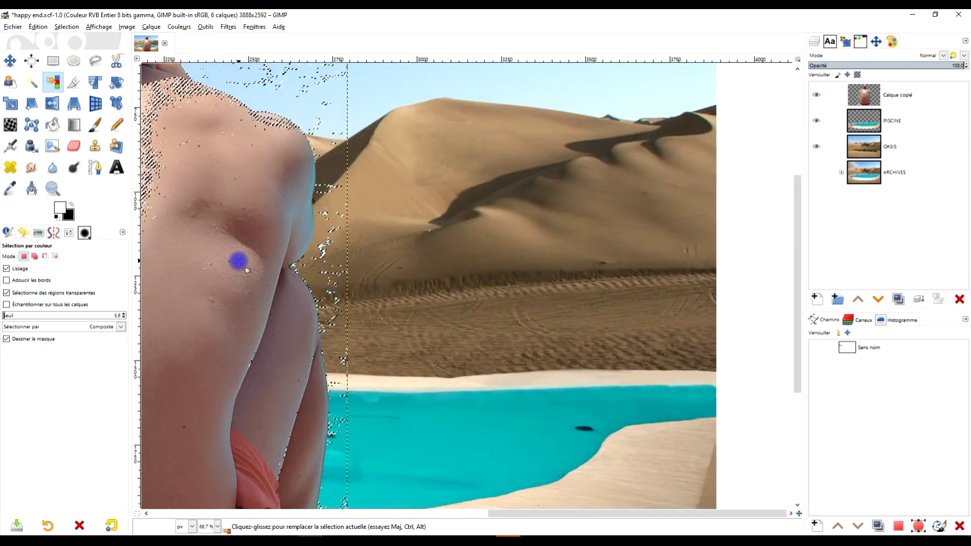
scroll(369, 406, up, 3)
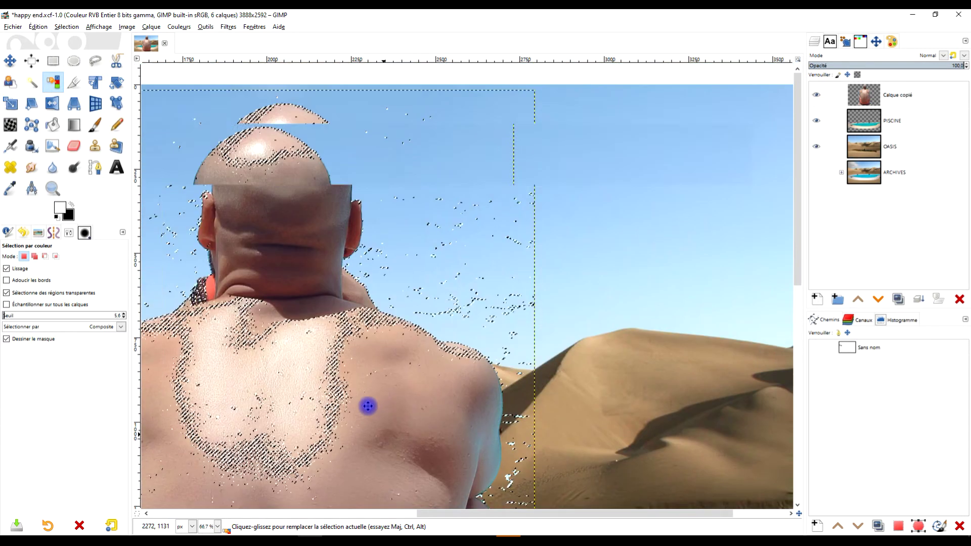
scroll(445, 269, up, 1)
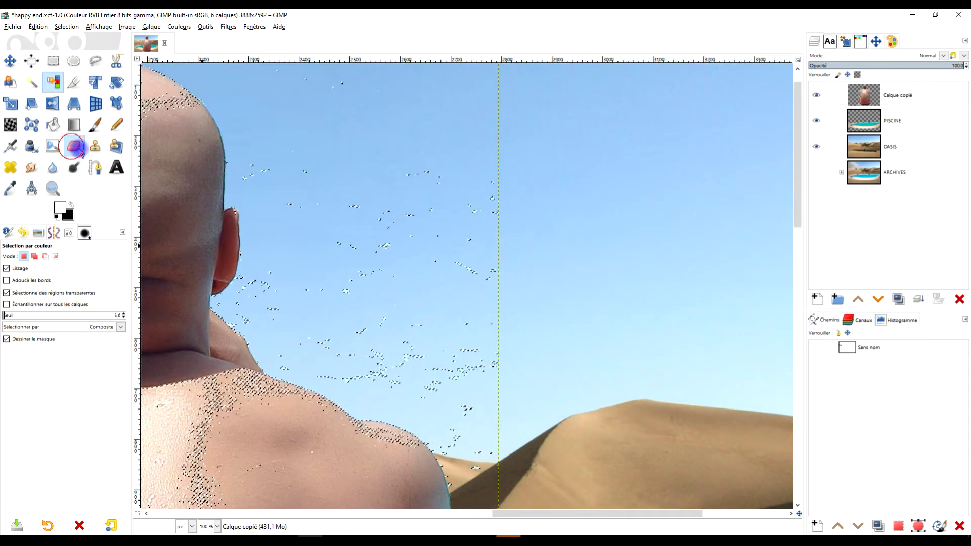
Step: Switch to the Eraser and frame the bald head near the image top
click(74, 146)
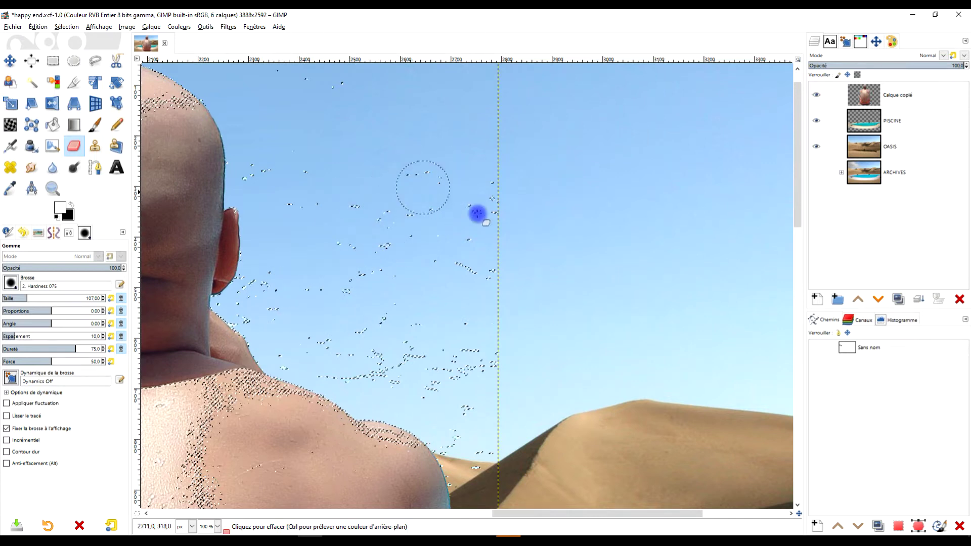
drag(379, 156, 502, 268)
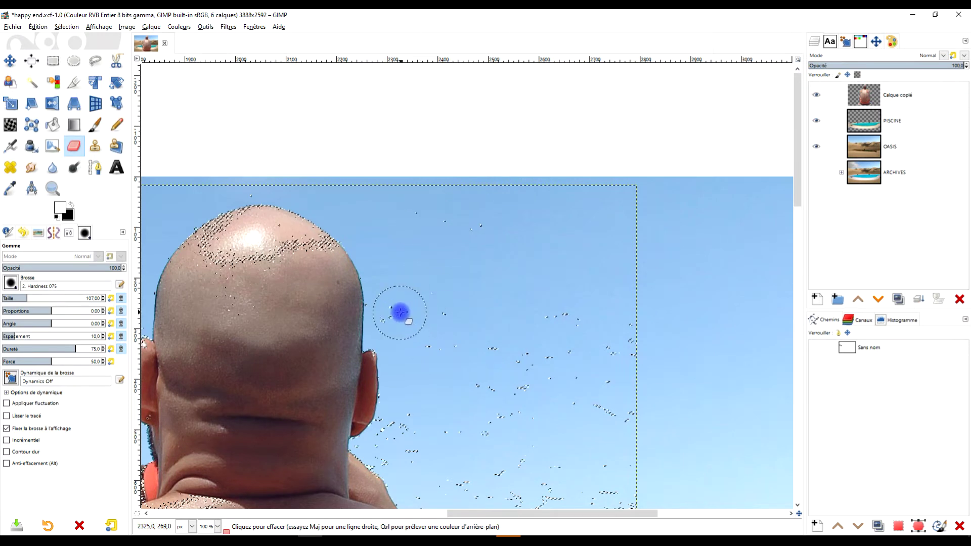
drag(235, 325, 535, 358)
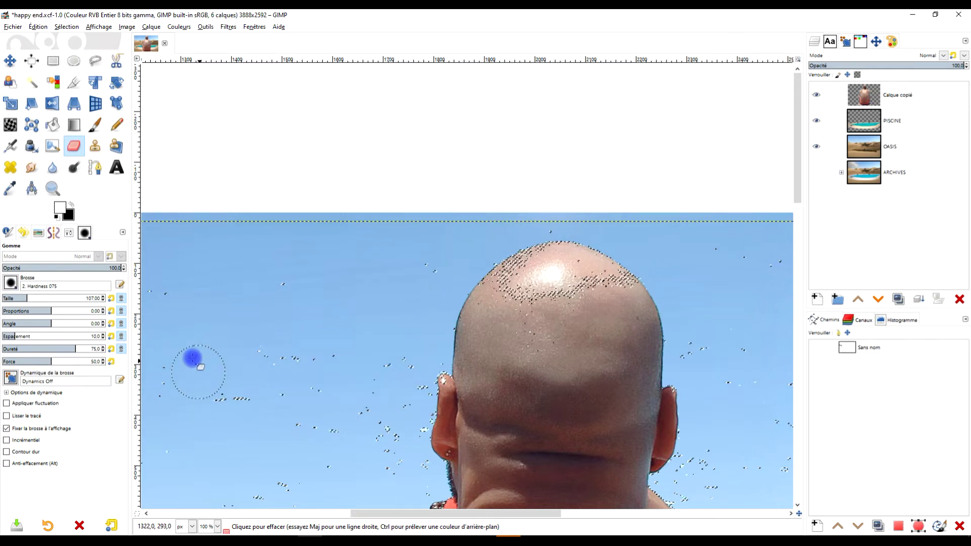
scroll(329, 328, left, 5)
scroll(395, 296, down, 3)
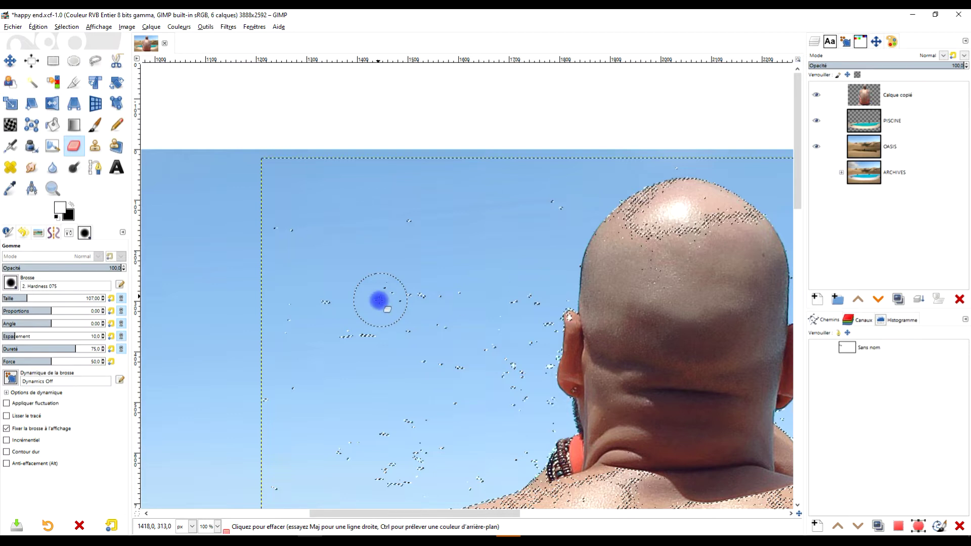
Step: Erase the selected sky specks along the head, ear and shoulder edges
scroll(356, 238, down, 10)
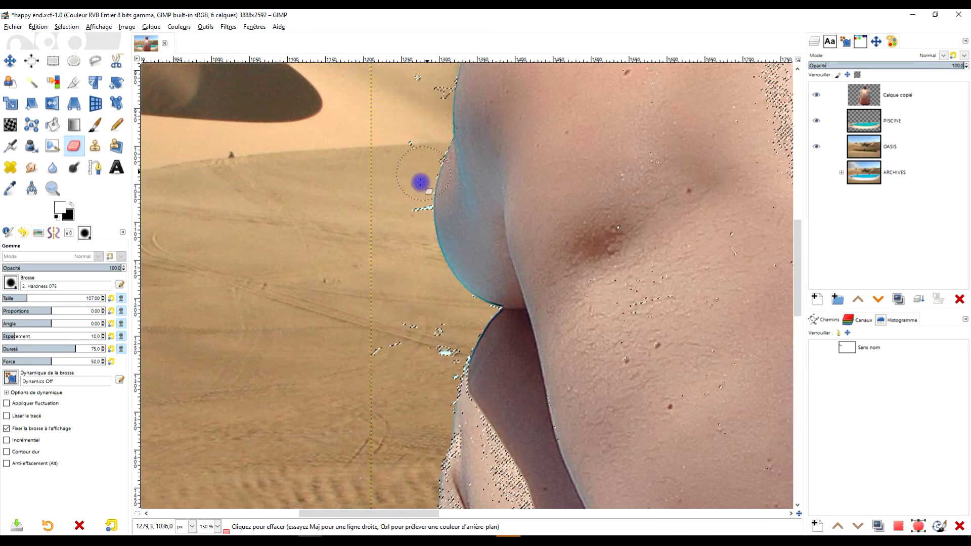
ctrl+scroll(420, 182, up, 2)
scroll(295, 225, down, 5)
scroll(335, 211, down, 5)
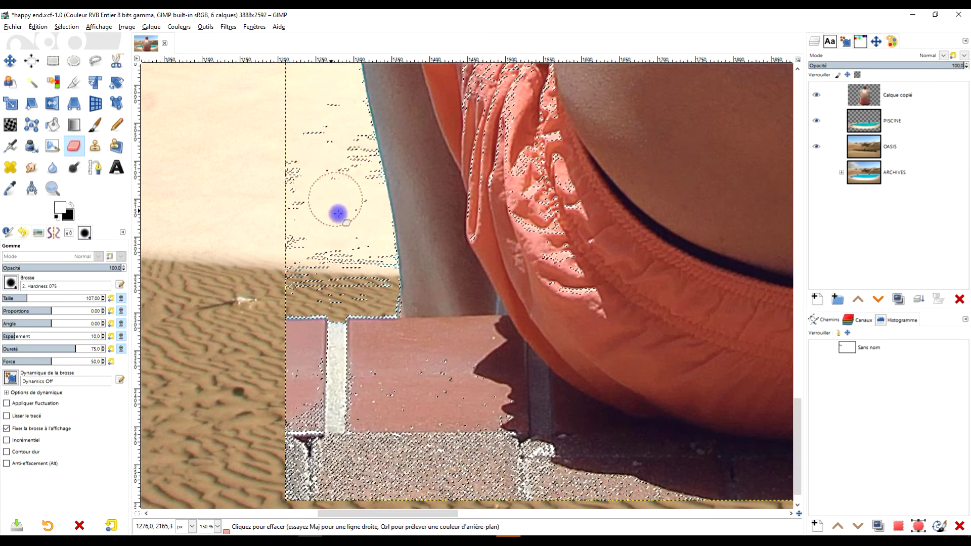
ctrl+scroll(553, 277, down, 2)
ctrl+scroll(345, 338, up, 2)
scroll(343, 265, up, 5)
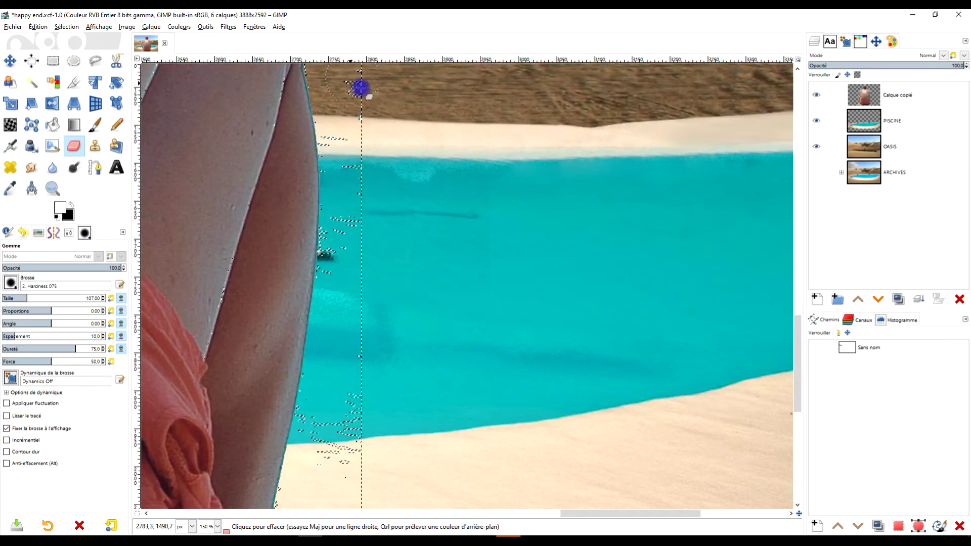
scroll(364, 91, up, 5)
scroll(330, 225, up, 5)
ctrl+scroll(409, 414, up, 2)
ctrl+scroll(283, 386, up, 1)
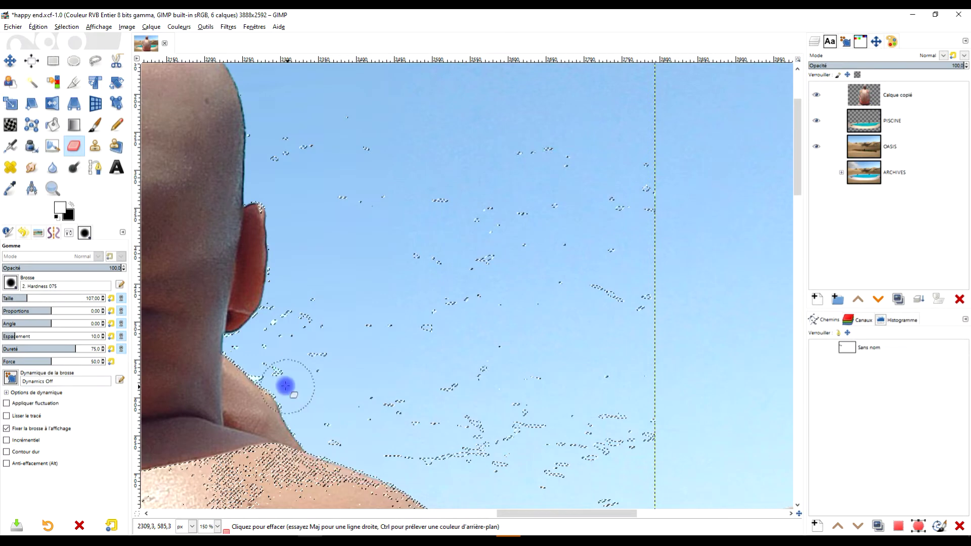
ctrl+scroll(250, 196, up, 1)
ctrl+scroll(317, 236, up, 1)
ctrl+scroll(317, 236, down, 2)
scroll(358, 268, left, 5)
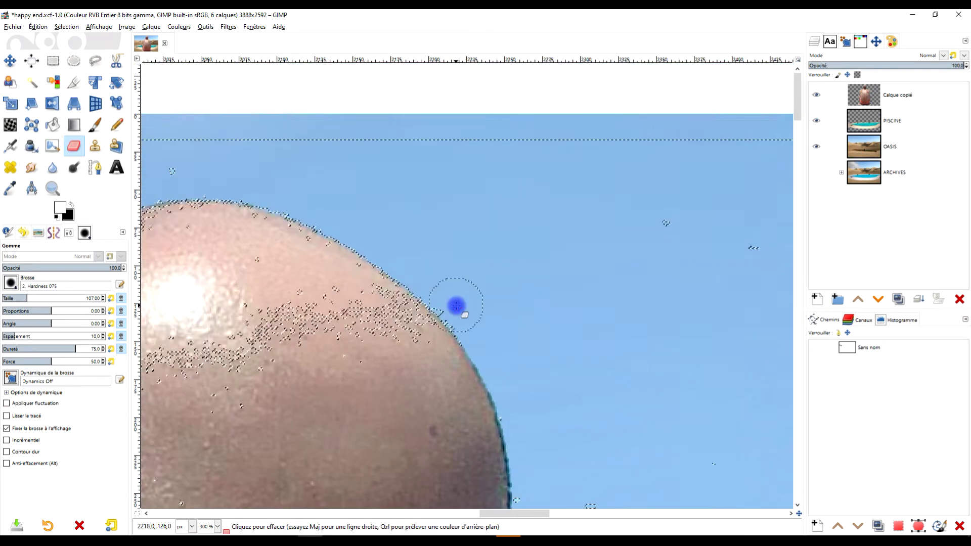
scroll(456, 306, up, 5)
scroll(473, 328, down, 5)
scroll(446, 302, left, 5)
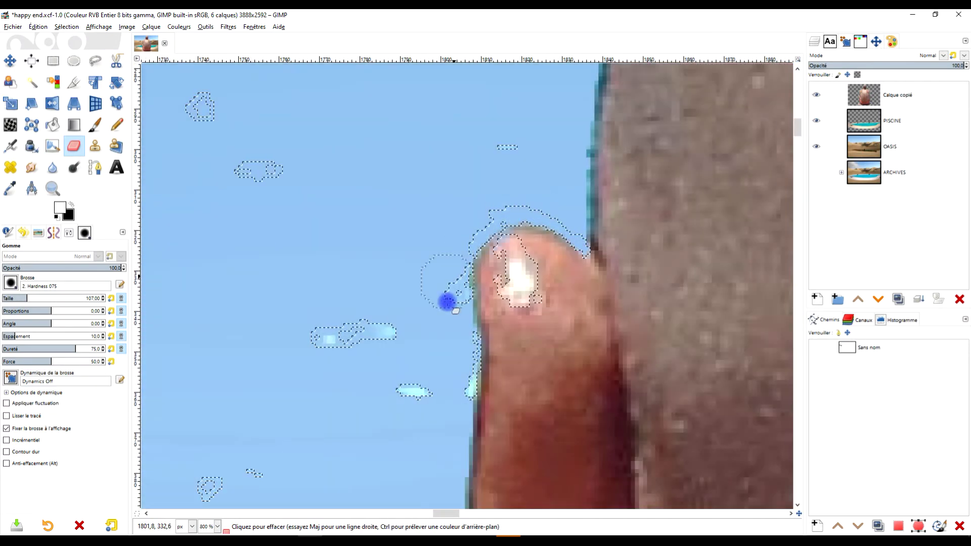
scroll(281, 350, down, 3)
ctrl+scroll(260, 174, down, 2)
scroll(440, 303, down, 5)
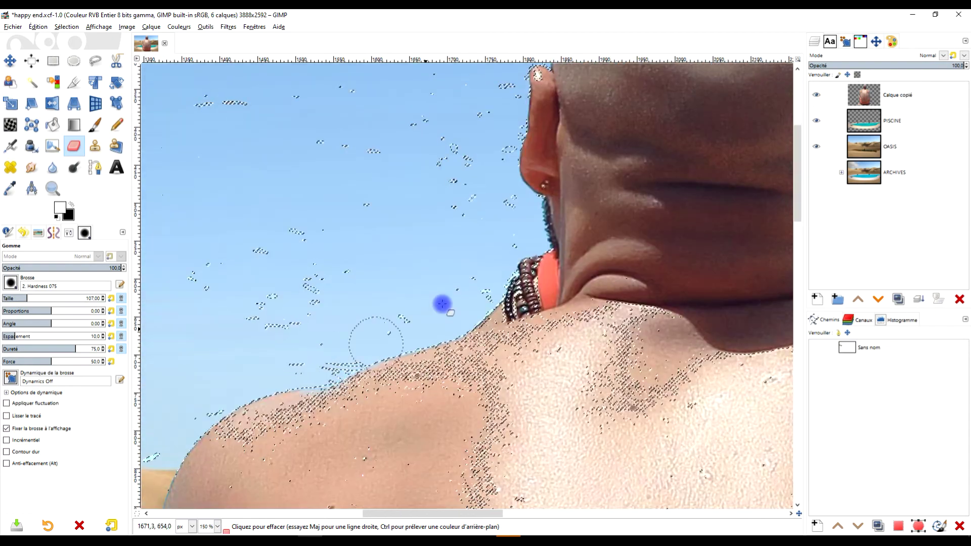
ctrl+scroll(466, 351, up, 1)
ctrl+scroll(384, 243, up, 1)
ctrl+scroll(383, 244, up, 2)
ctrl+scroll(472, 154, down, 3)
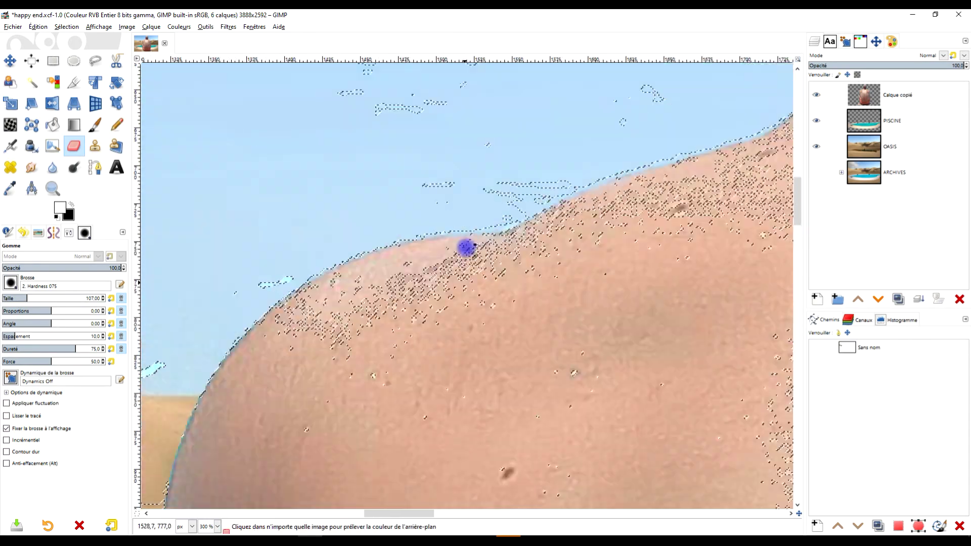
scroll(464, 248, left, 3)
scroll(375, 208, down, 2)
ctrl+scroll(347, 256, down, 3)
ctrl+scroll(418, 174, up, 2)
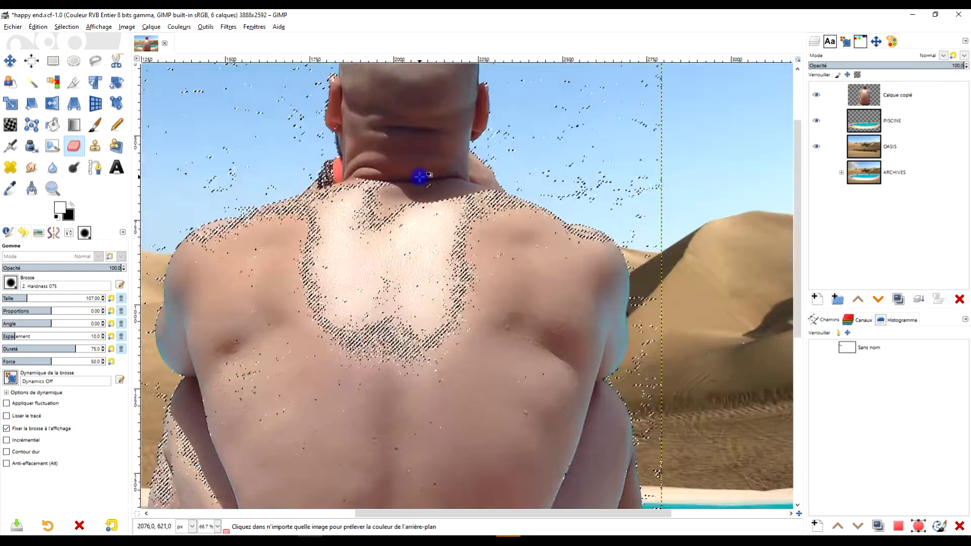
ctrl+scroll(418, 174, up, 1)
Step: Deselect everything, make PISCINE active, and start a new 3888×2592 layer above it
click(59, 31)
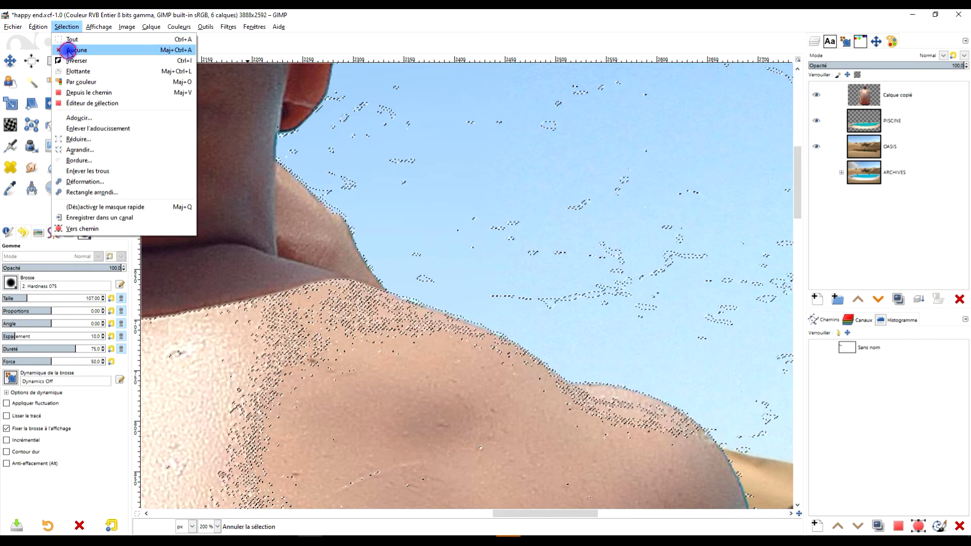
click(76, 48)
ctrl+scroll(450, 229, down, 2)
ctrl+scroll(418, 223, down, 3)
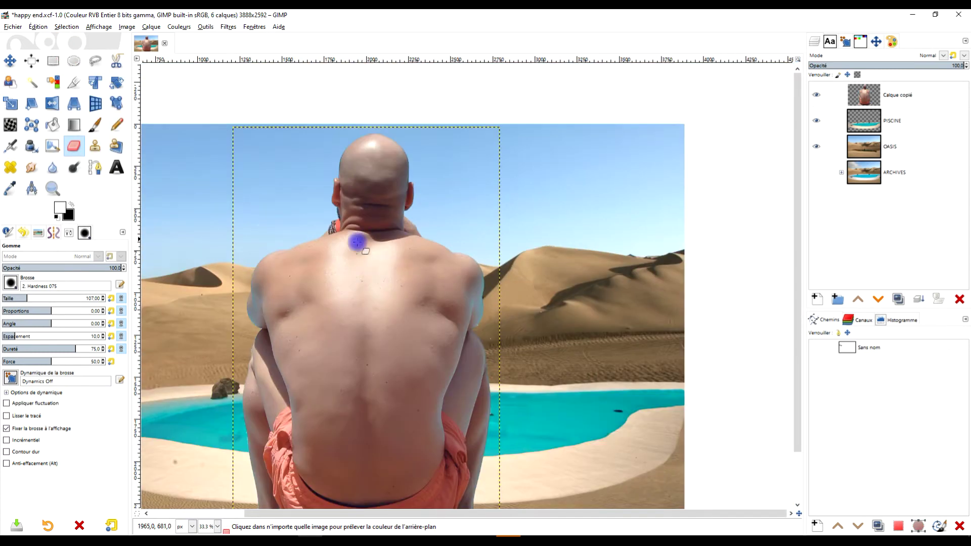
ctrl+scroll(419, 206, up, 1)
scroll(419, 206, up, 1)
click(920, 127)
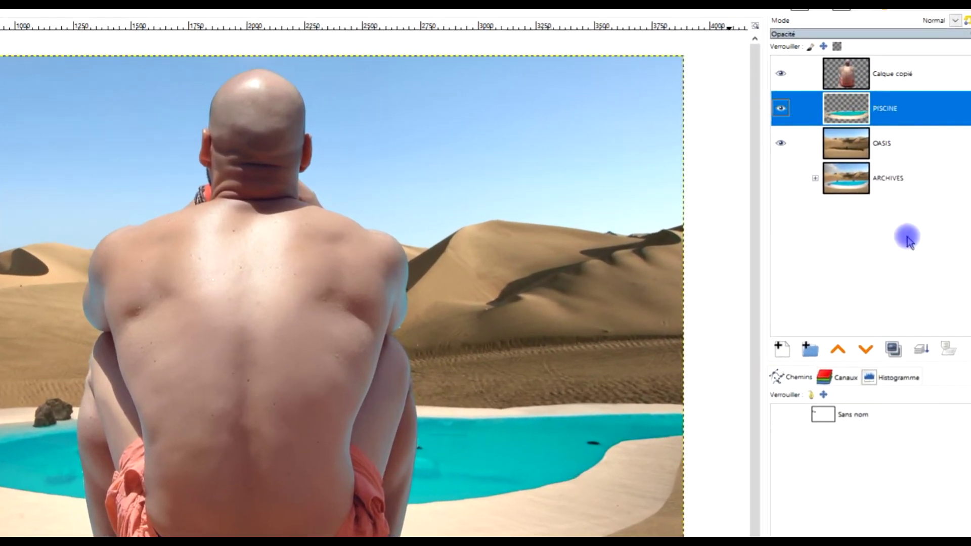
click(782, 349)
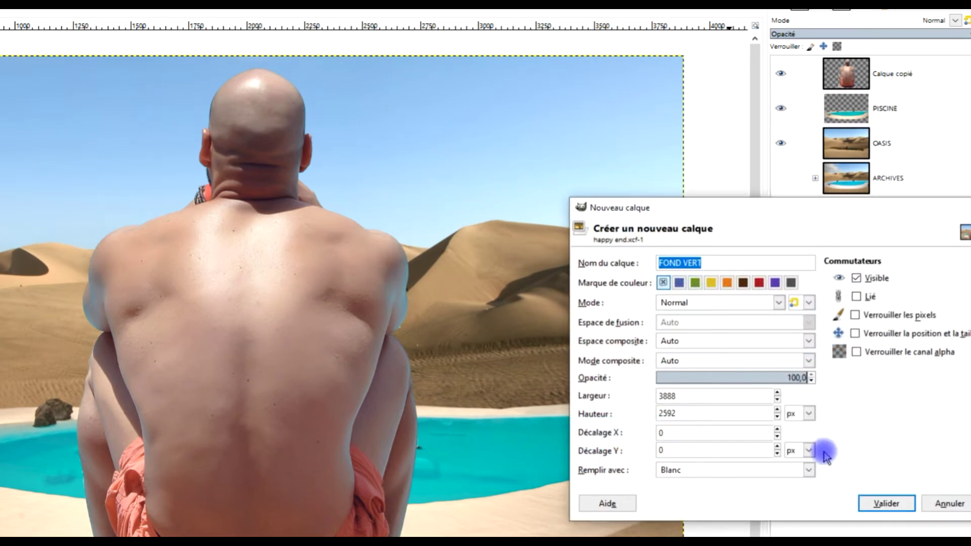
Step: Create the new layer named FOND with a white fill
click(701, 262)
double_click(701, 262)
text(FOND)
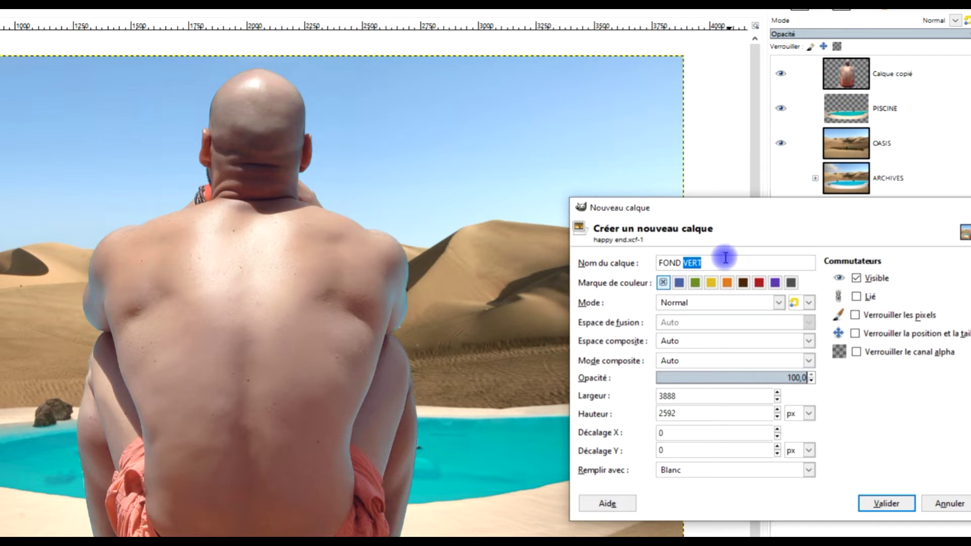
click(715, 473)
click(836, 434)
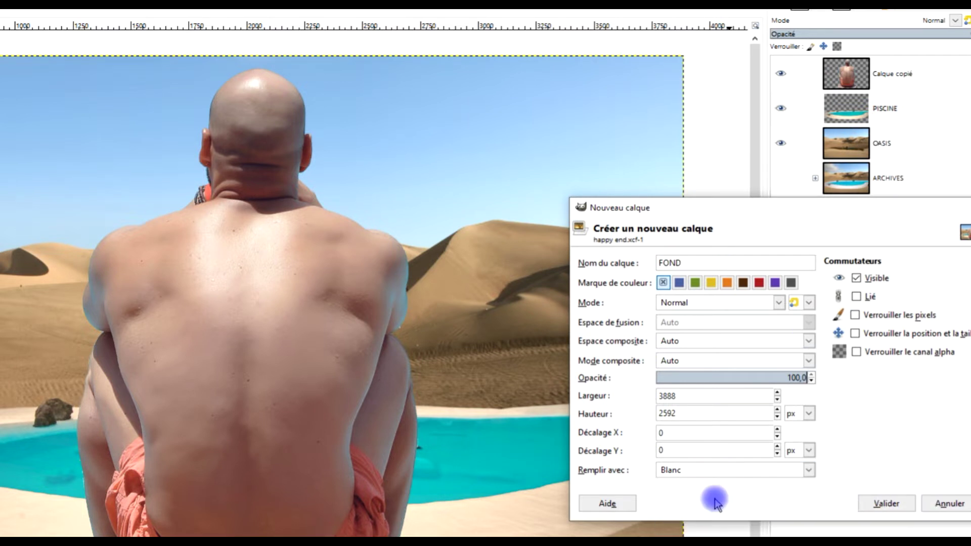
click(886, 504)
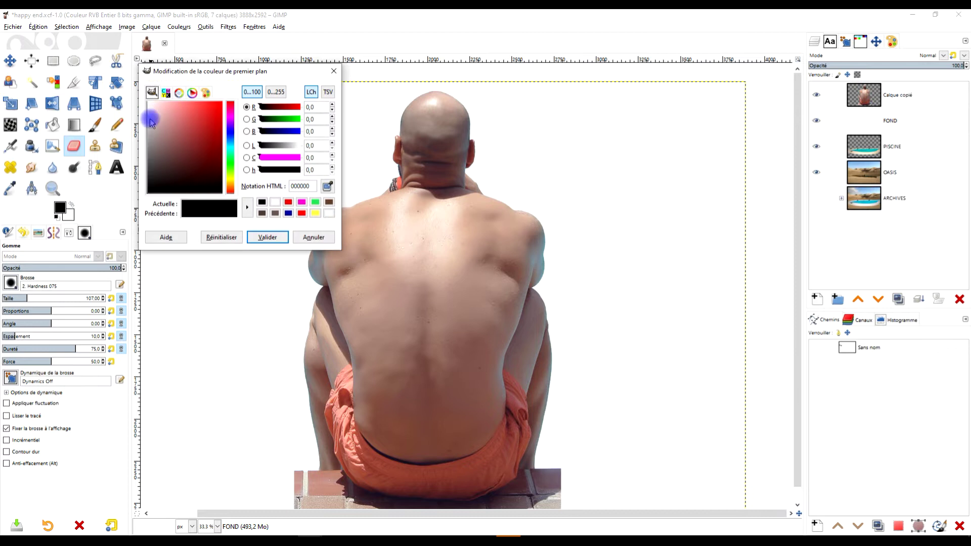
Step: Fill the FOND layer solid red (e70000) to expose leftover specks around the man
click(231, 110)
drag(216, 208, 629, 157)
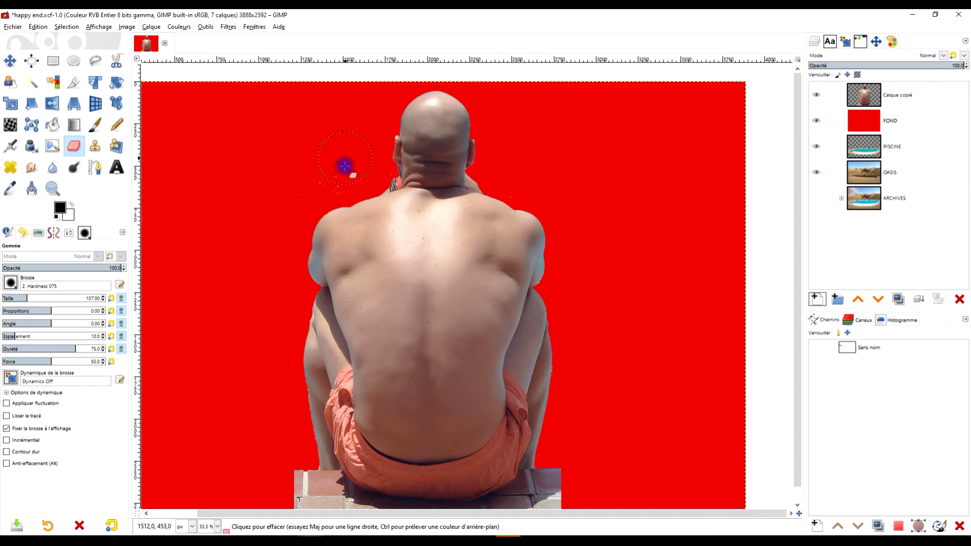
scroll(328, 177, up, 1)
scroll(354, 170, up, 1)
scroll(444, 197, up, 1)
scroll(440, 243, up, 3)
scroll(436, 289, right, 2)
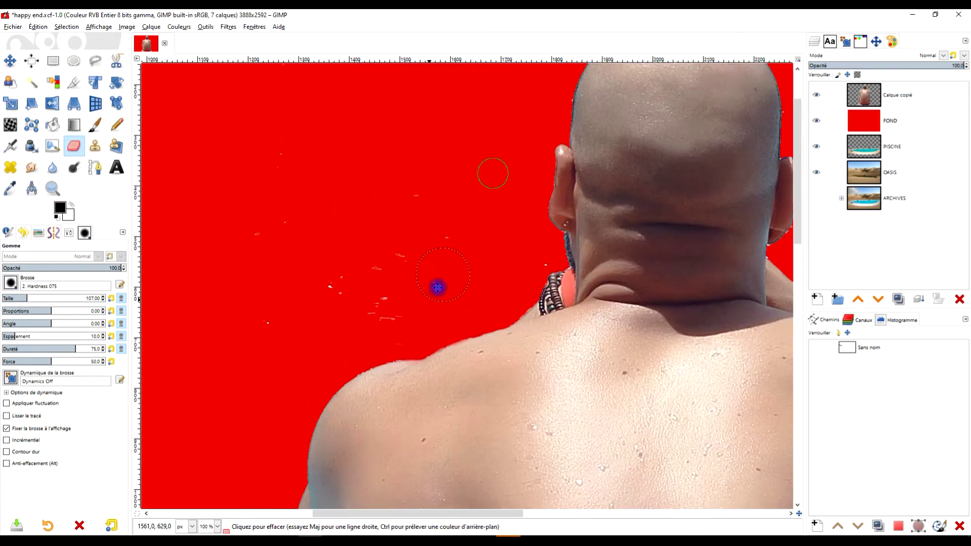
scroll(354, 285, up, 1)
Step: Rename the Calque copié layer to HOMME
double_click(901, 95)
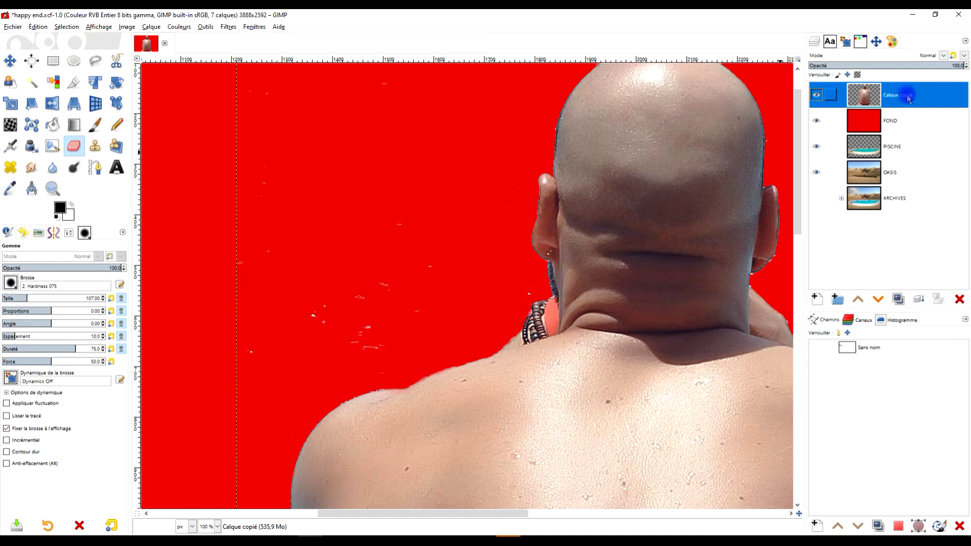
double_click(905, 95)
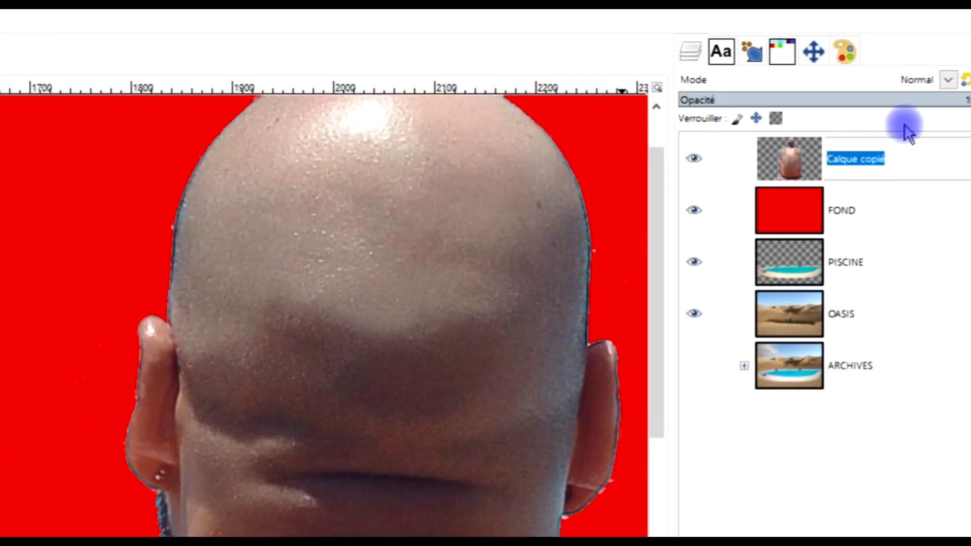
text(H)
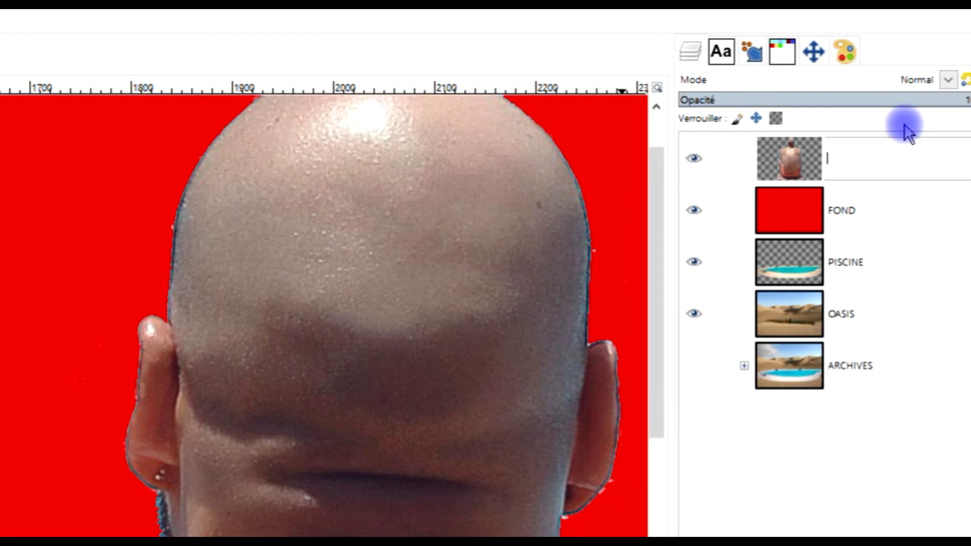
key(Return)
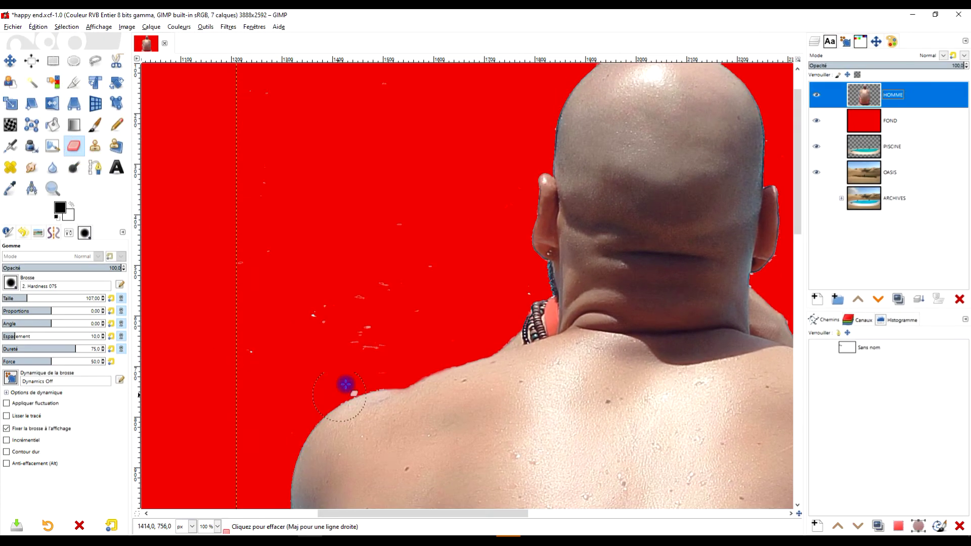
Step: Zoom in on the man's head and erase the dark teal fringe along its edge
ctrl+scroll(343, 386, up, 1)
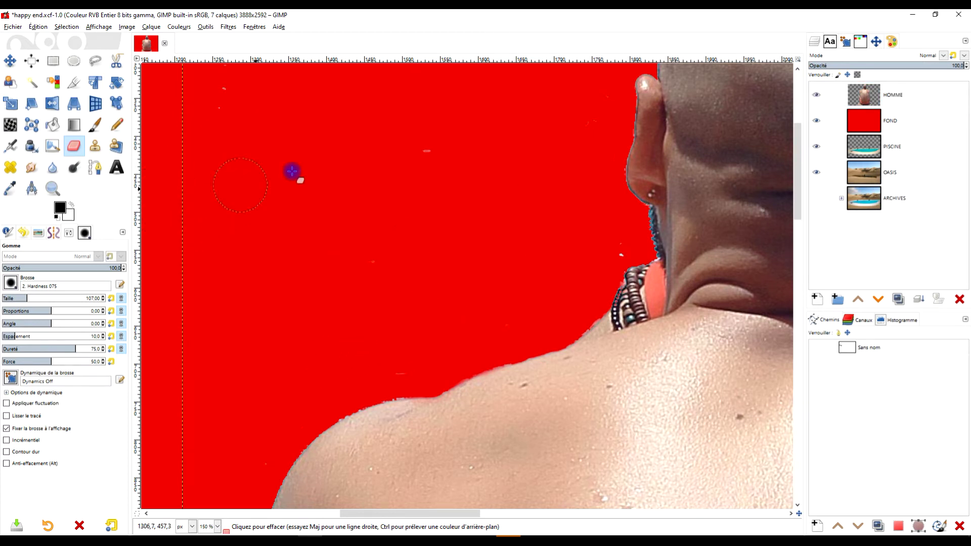
scroll(526, 354, up, 3)
scroll(526, 354, left, 1)
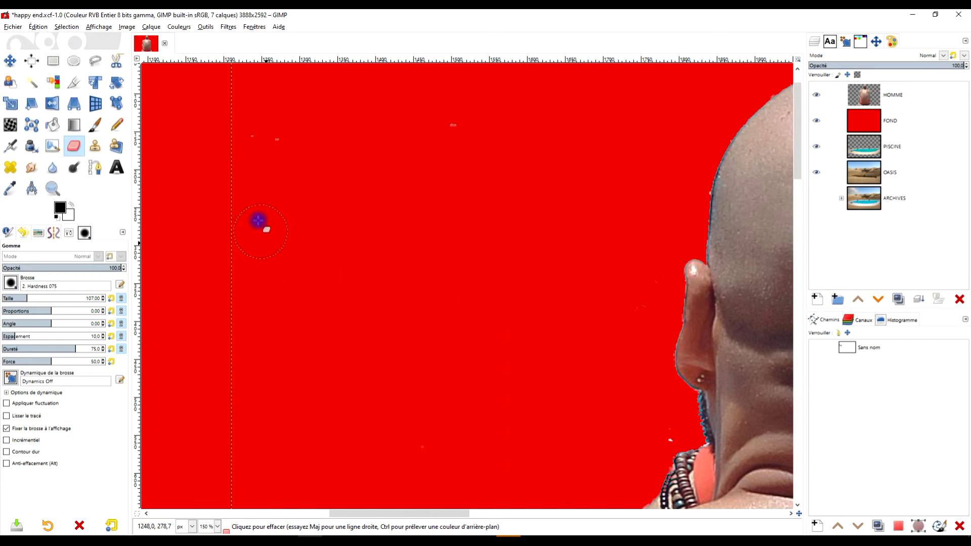
scroll(538, 277, down, 3)
scroll(538, 277, right, 1)
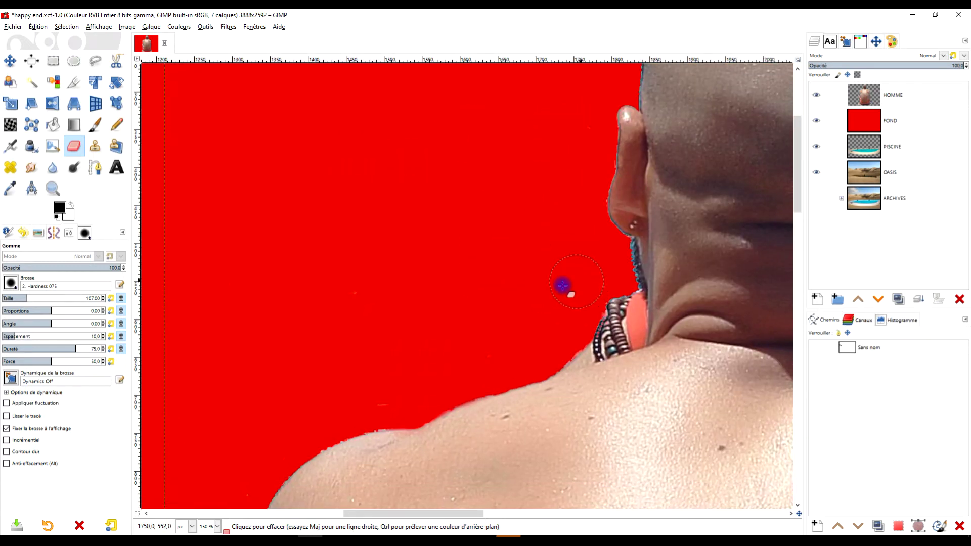
scroll(357, 412, up, 2)
scroll(440, 369, up, 3)
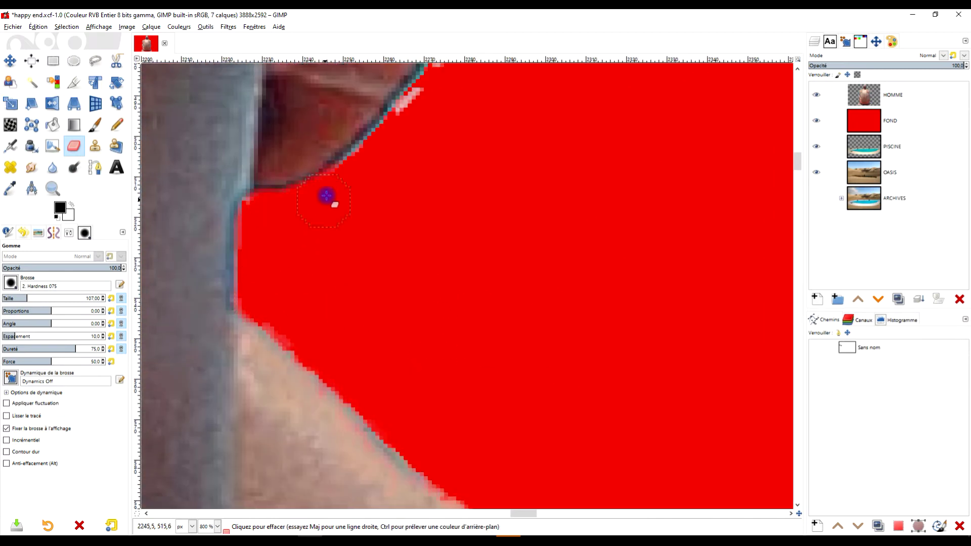
scroll(326, 196, down, 2)
scroll(434, 369, down, 2)
scroll(584, 315, up, 1)
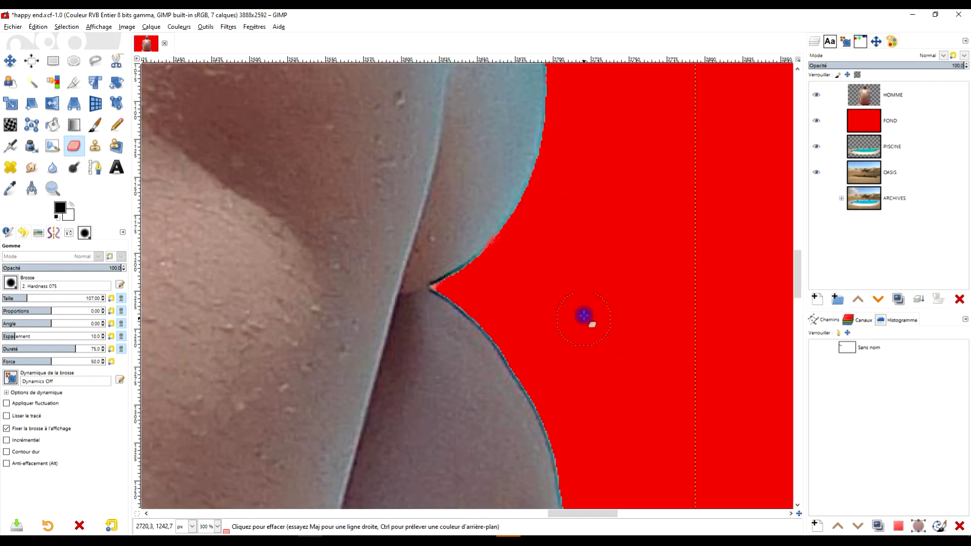
scroll(537, 364, down, 3)
scroll(455, 344, down, 3)
scroll(480, 331, down, 4)
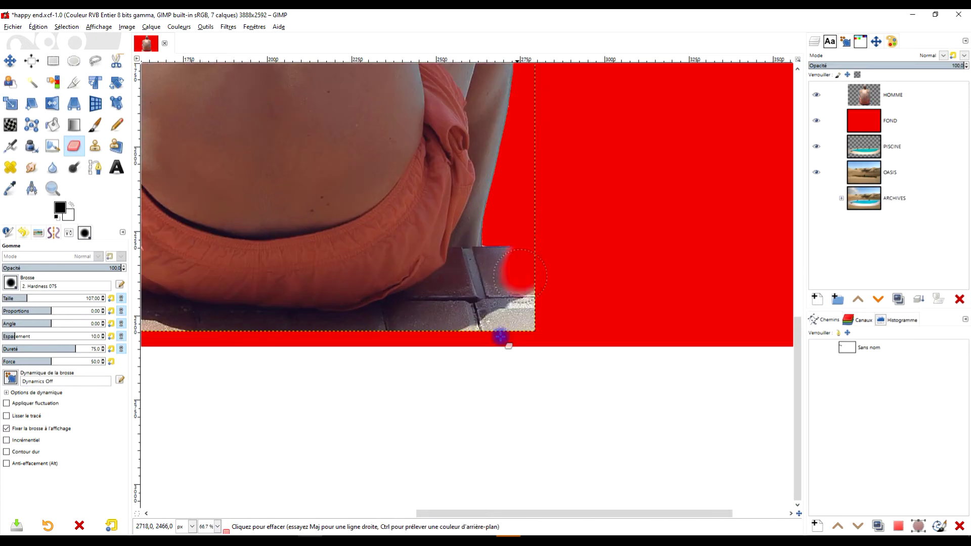
scroll(433, 304, down, 2)
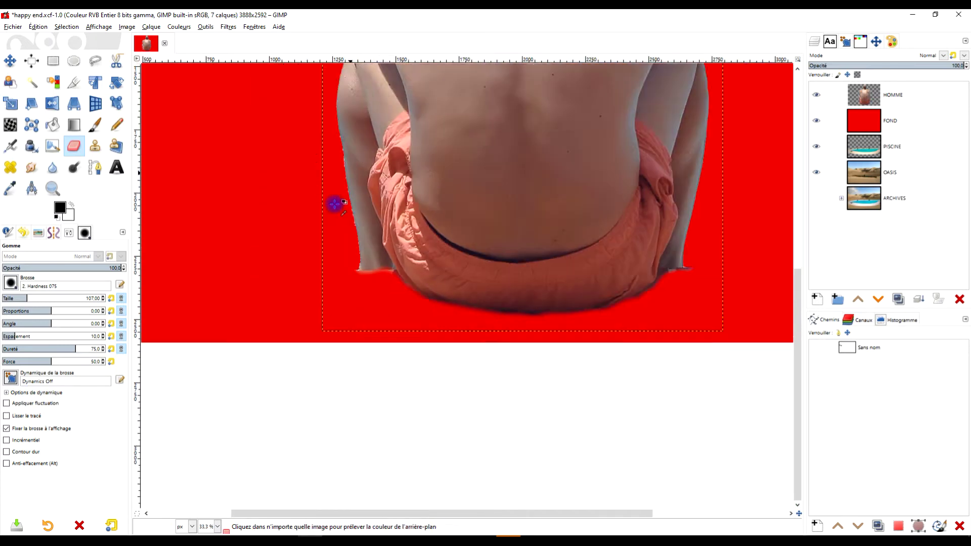
scroll(335, 204, up, 5)
scroll(372, 301, up, 2)
scroll(354, 329, up, 3)
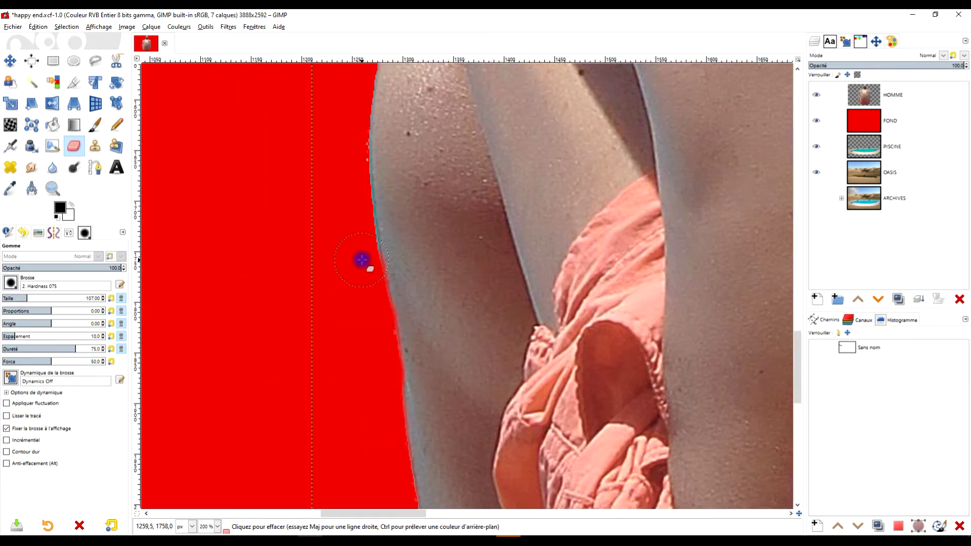
scroll(354, 213, up, 3)
scroll(405, 329, up, 2)
scroll(415, 329, up, 2)
scroll(349, 296, up, 2)
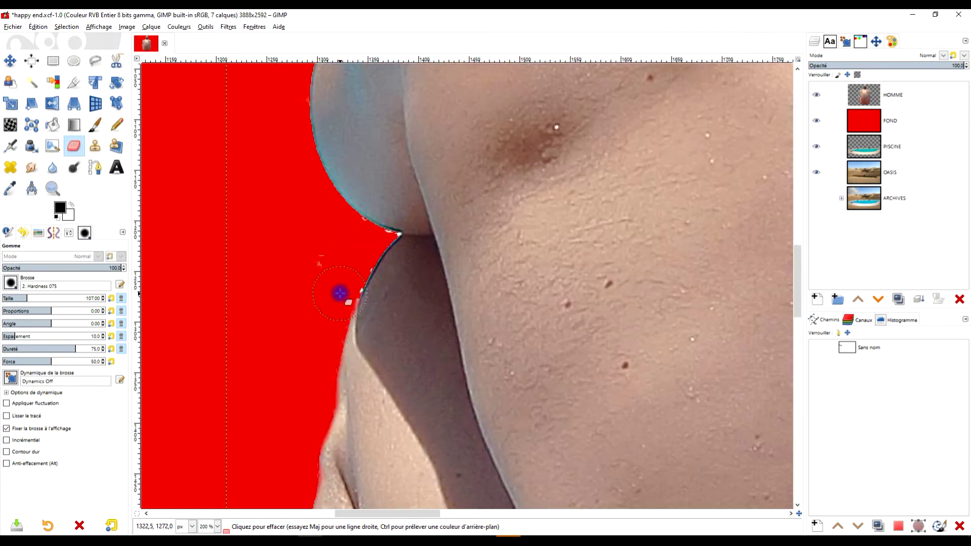
scroll(354, 269, up, 2)
scroll(184, 148, up, 1)
scroll(313, 263, up, 6)
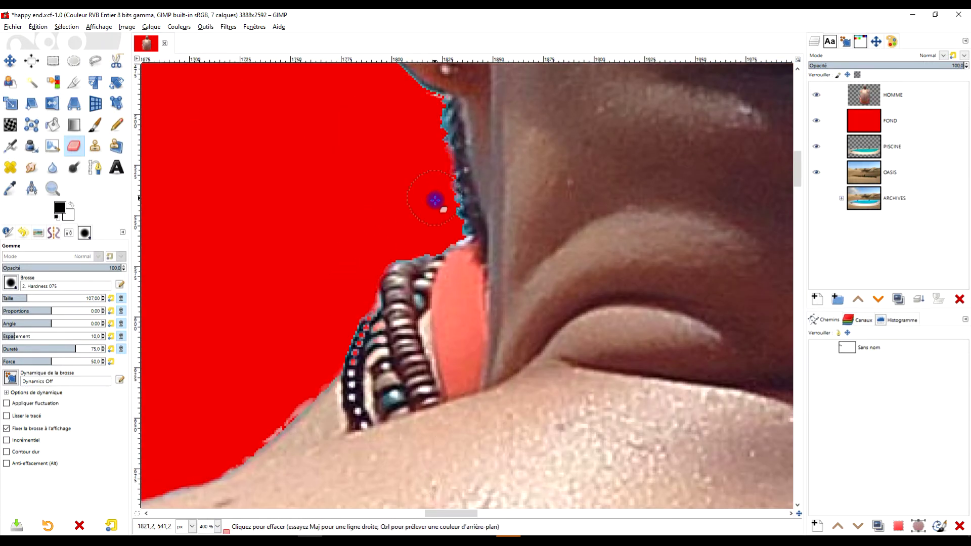
scroll(404, 309, down, 3)
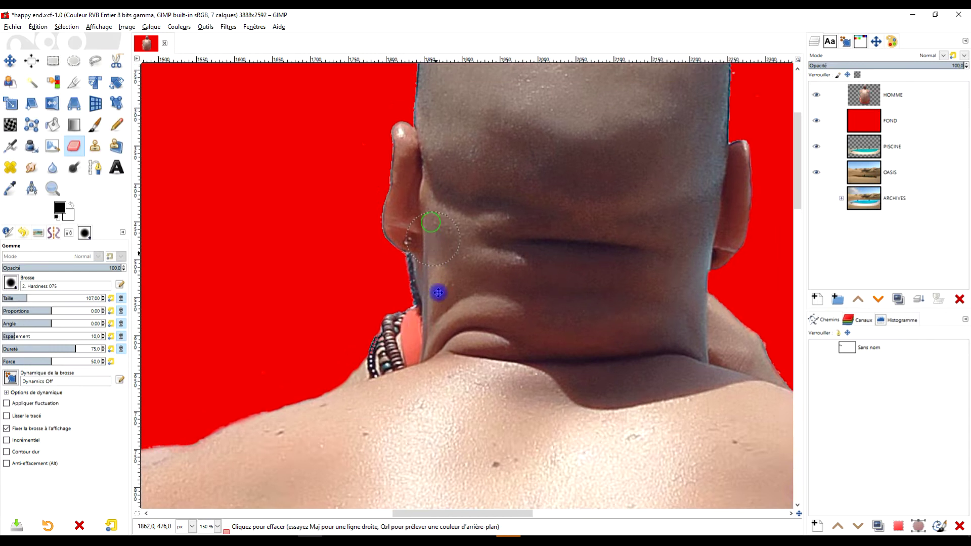
scroll(415, 268, up, 3)
scroll(341, 191, up, 3)
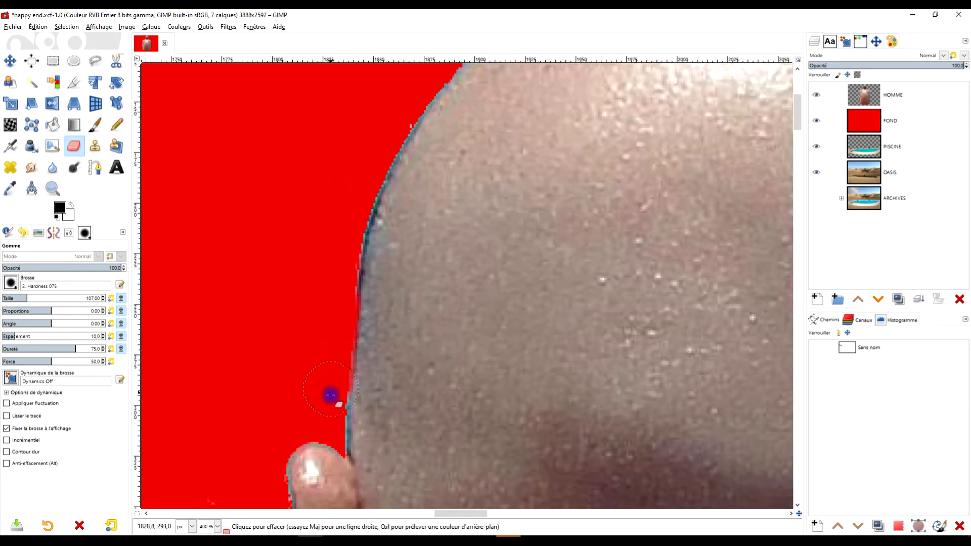
drag(328, 426, 400, 120)
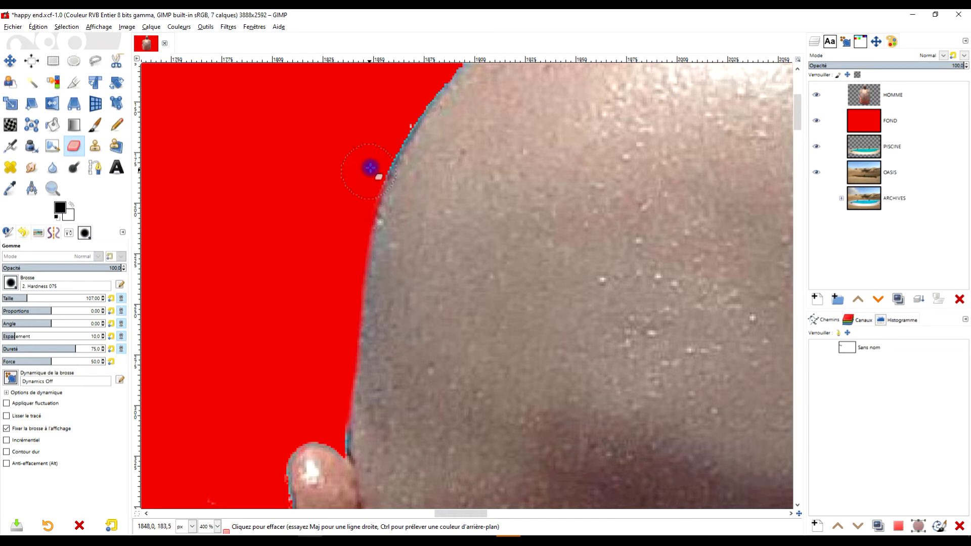
Step: Erase the remaining fringe along the man's neck and back
ctrl+scroll(473, 210, down, 7)
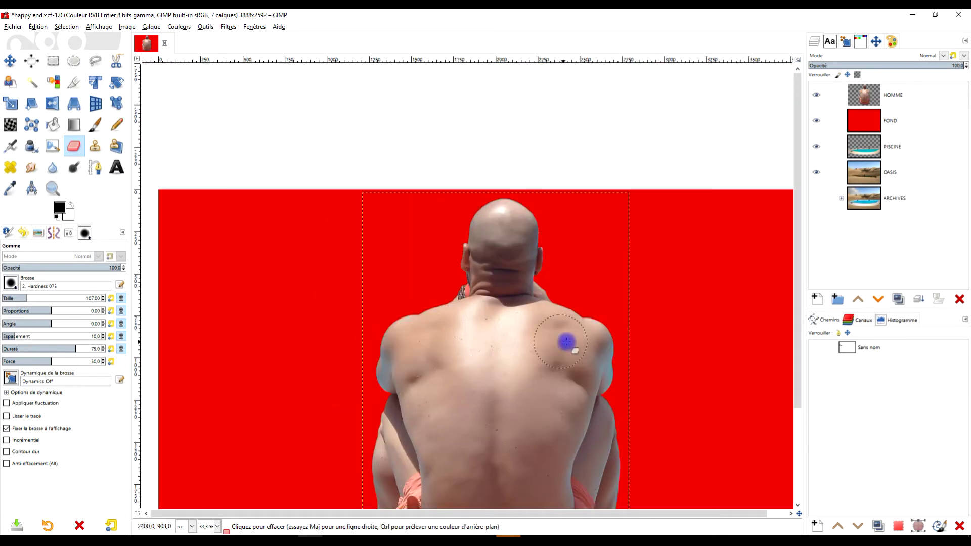
drag(569, 341, 494, 171)
ctrl+scroll(460, 163, down, 1)
ctrl+scroll(451, 184, down, 1)
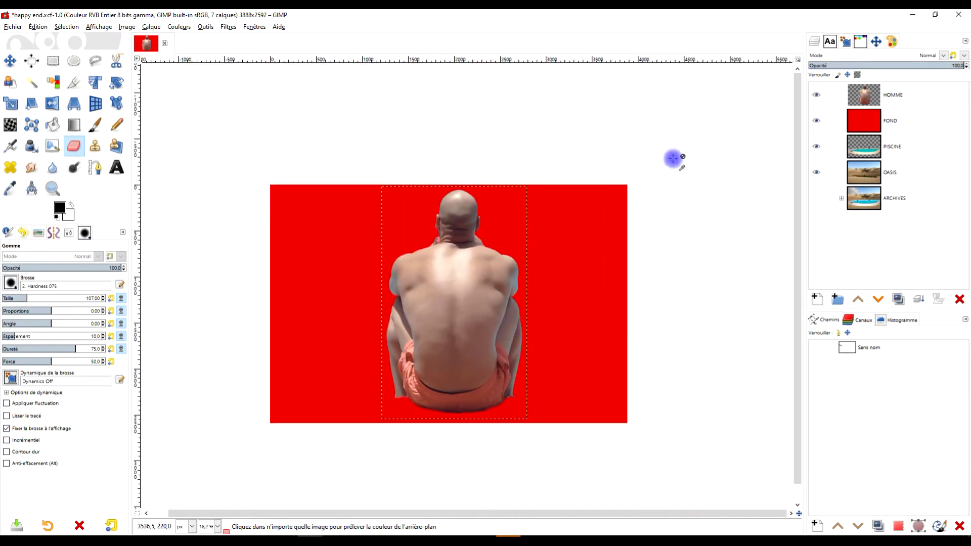
Step: Delete the red FOND layer and set the Scale tool's interpolation to NoHalo
click(892, 125)
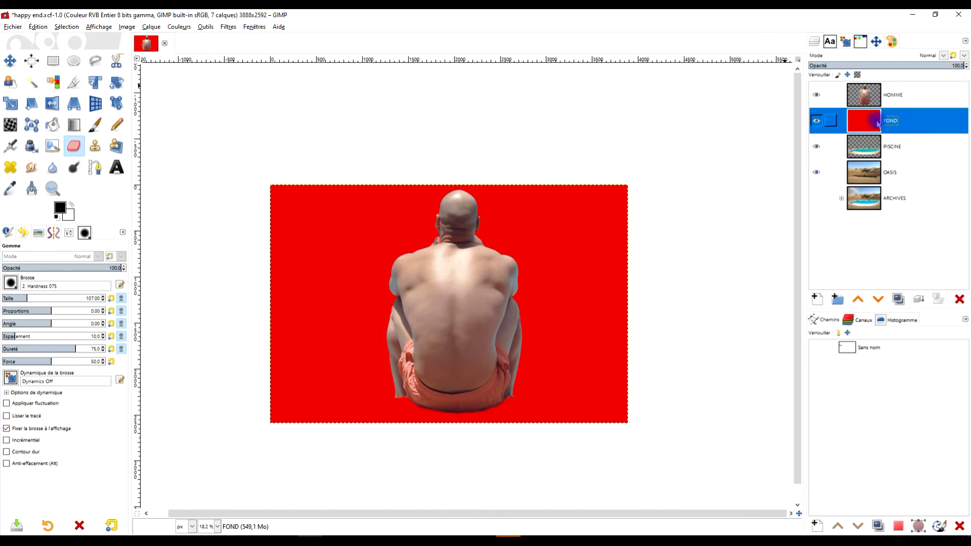
click(960, 301)
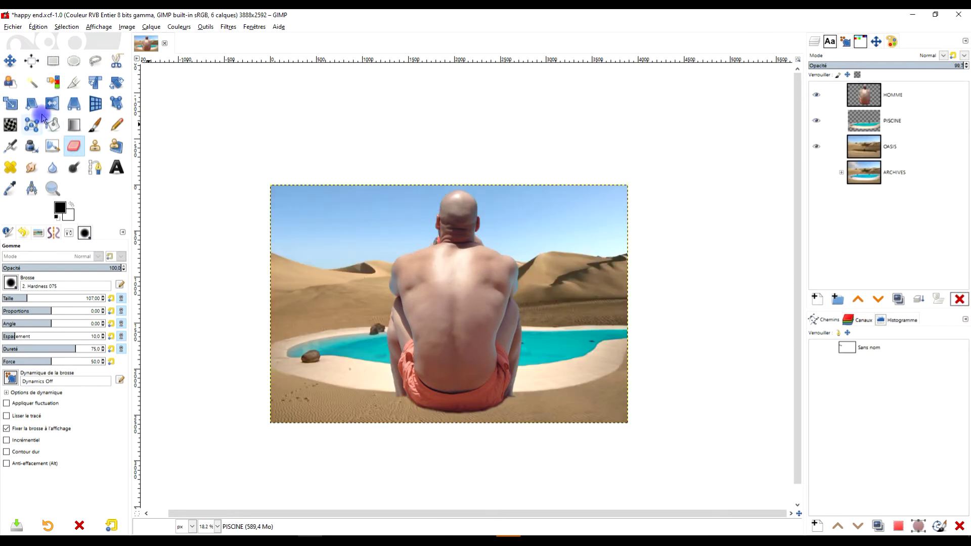
click(10, 103)
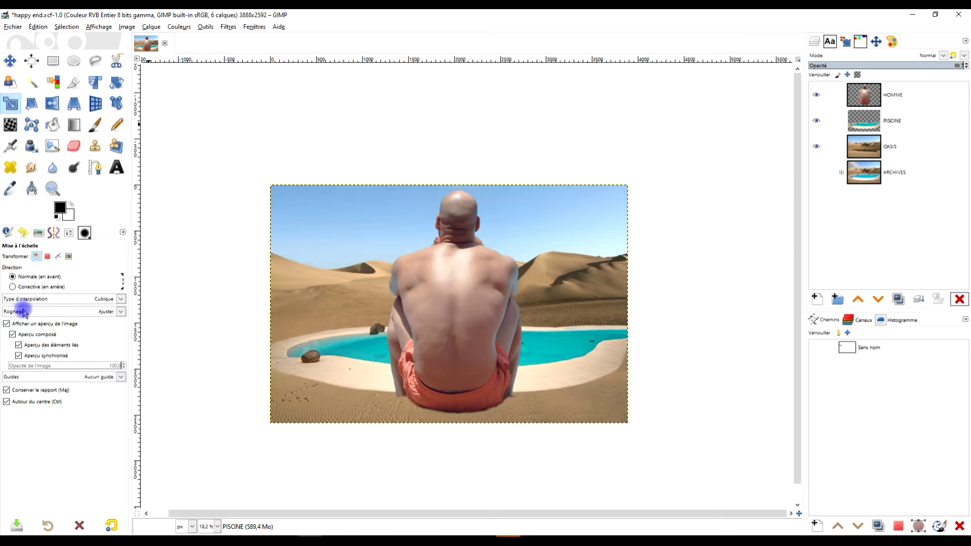
click(94, 300)
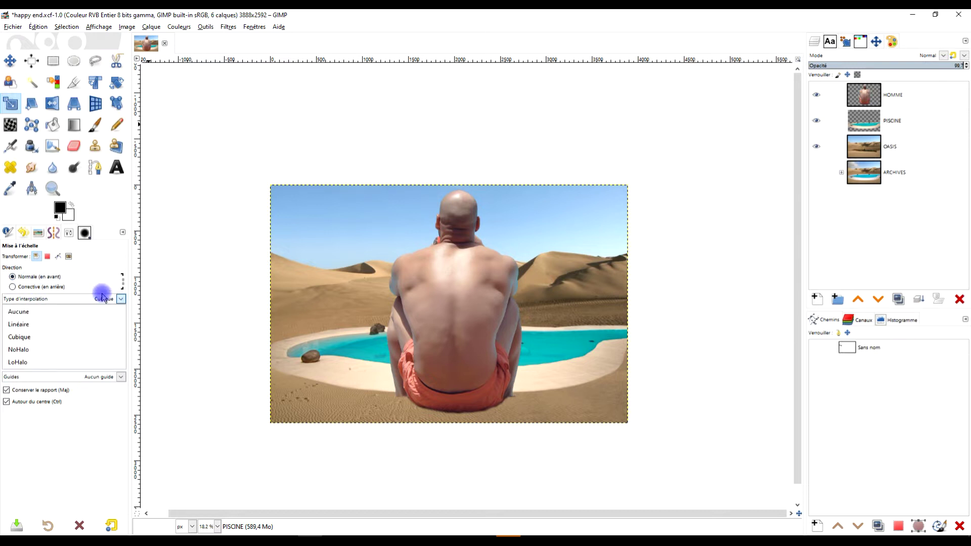
click(64, 354)
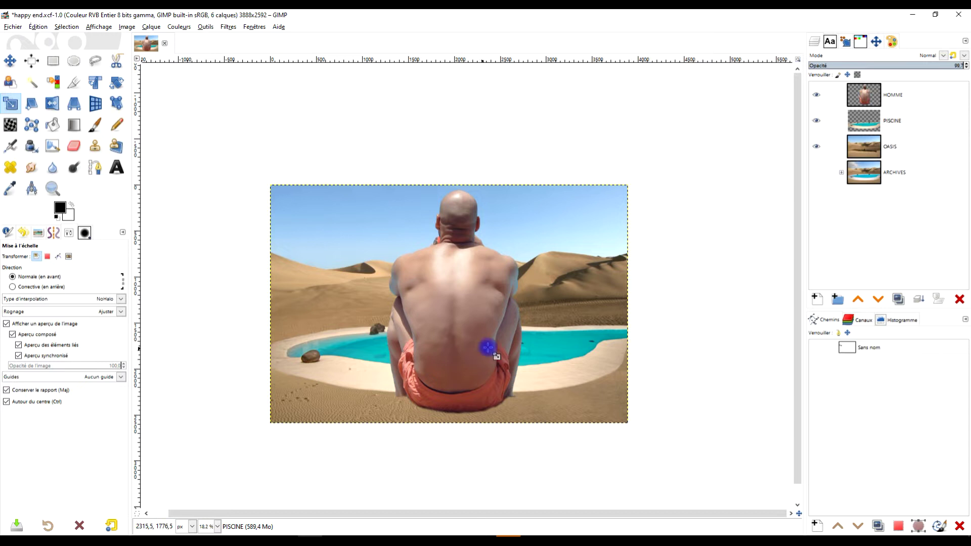
scroll(550, 338, up, 1)
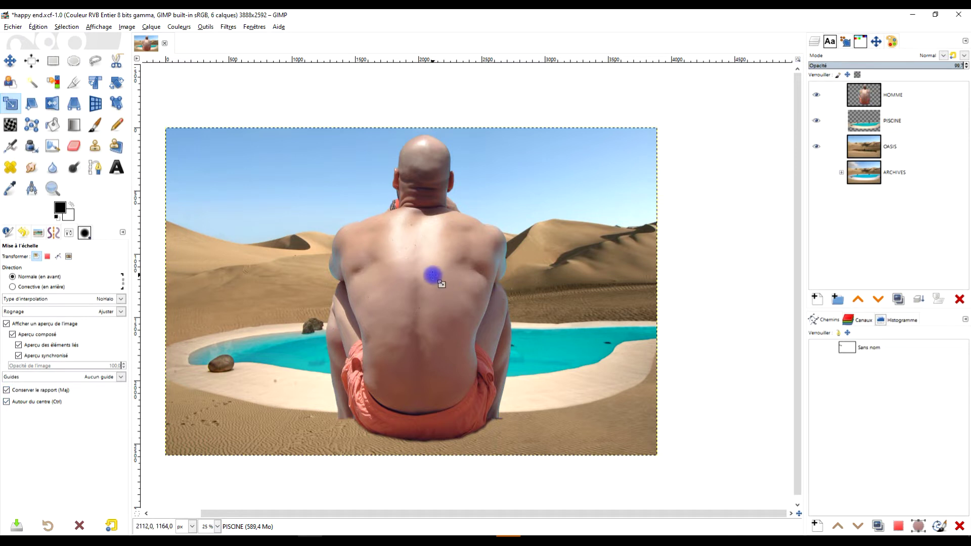
Step: Scale the HOMME layer down around the man to roughly 399×637 at the pool edge
click(886, 93)
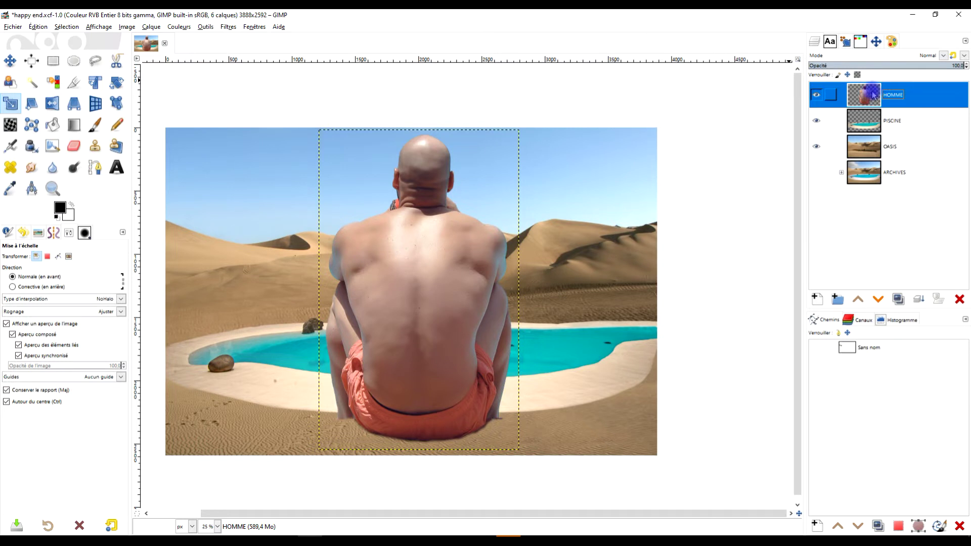
drag(865, 100, 424, 251)
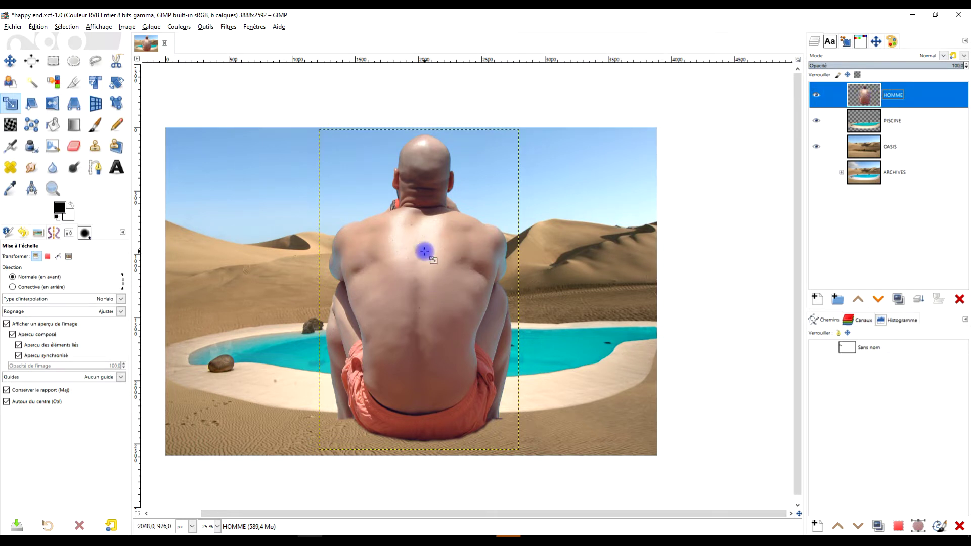
click(425, 251)
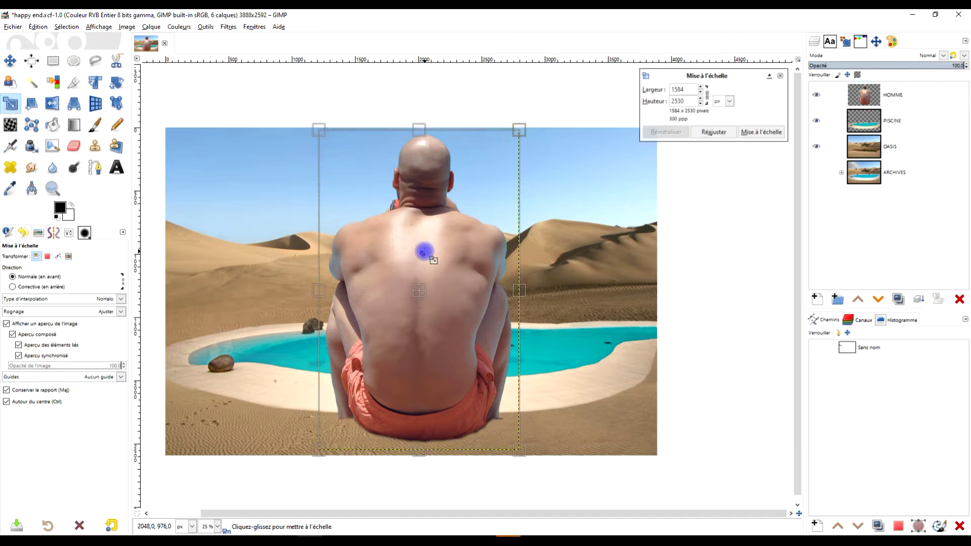
mouse_move(312, 125)
mouse_down()
mouse_move(425, 281)
mouse_move(546, 325)
mouse_move(509, 329)
mouse_up()
ctrl+scroll(544, 357, up, 1)
key(ctrl)
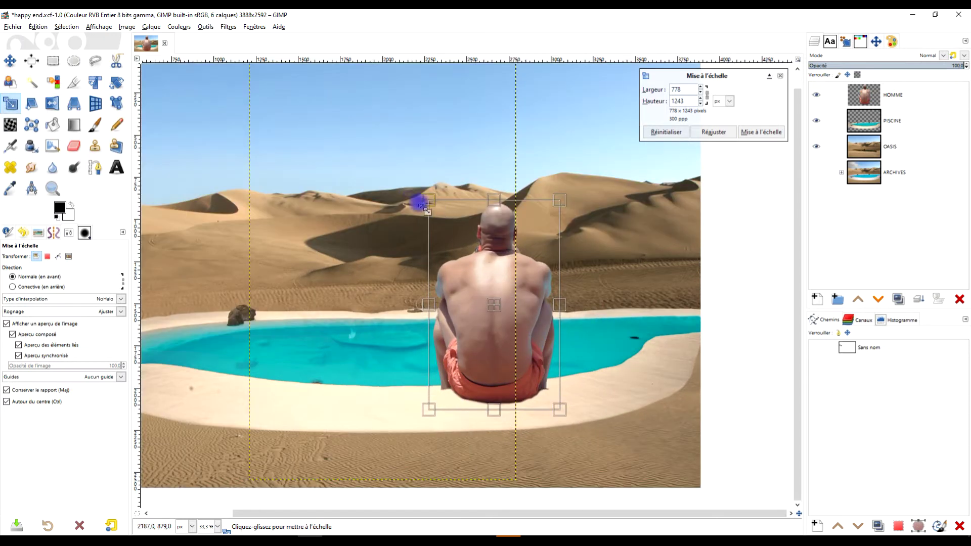
drag(430, 205, 452, 237)
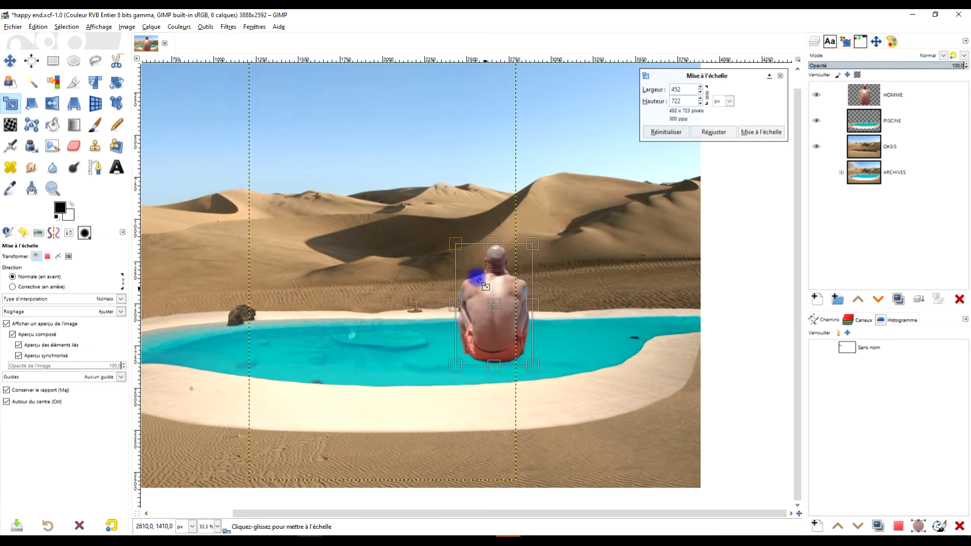
drag(500, 304, 497, 342)
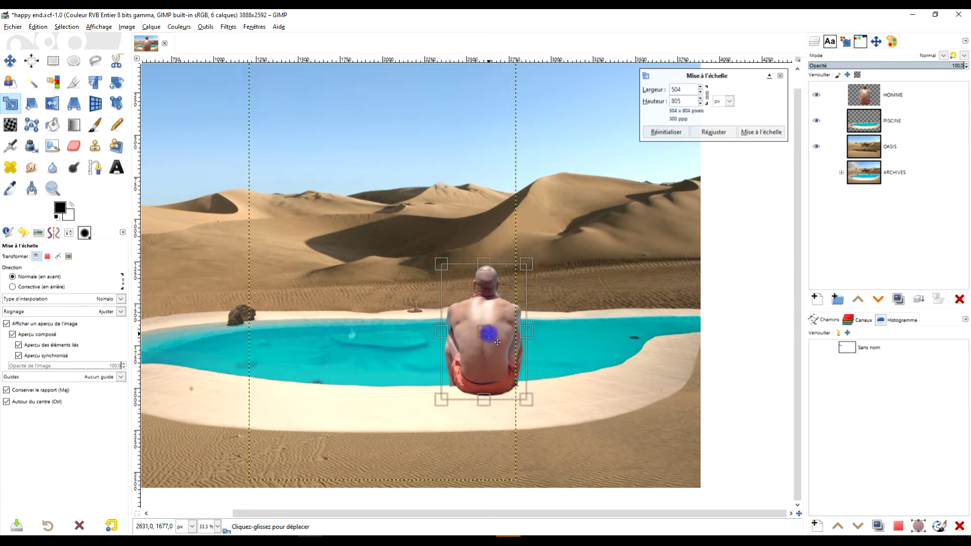
drag(443, 265, 450, 278)
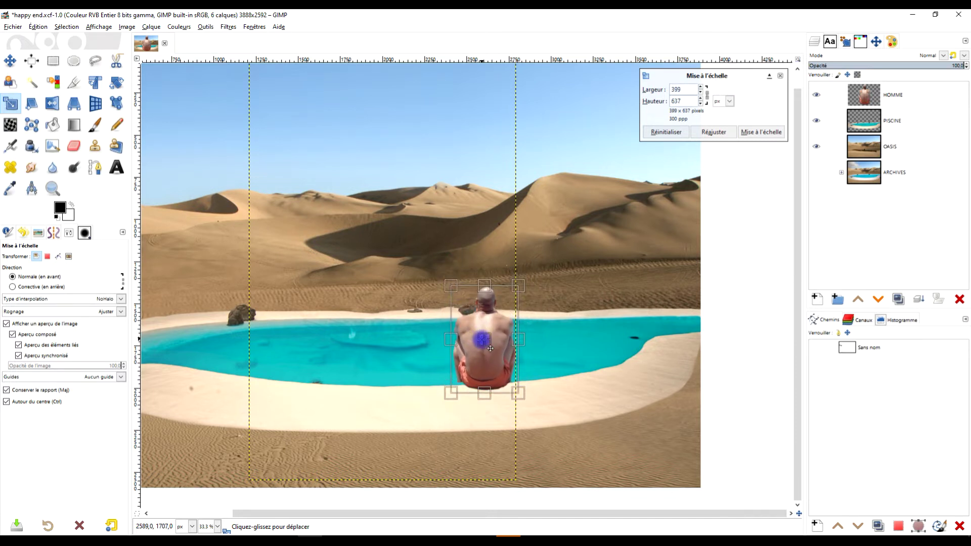
Step: Refine the man's size to 269×430 pixels and apply the scaling
ctrl+scroll(488, 338, down, 3)
scroll(498, 363, up, 2)
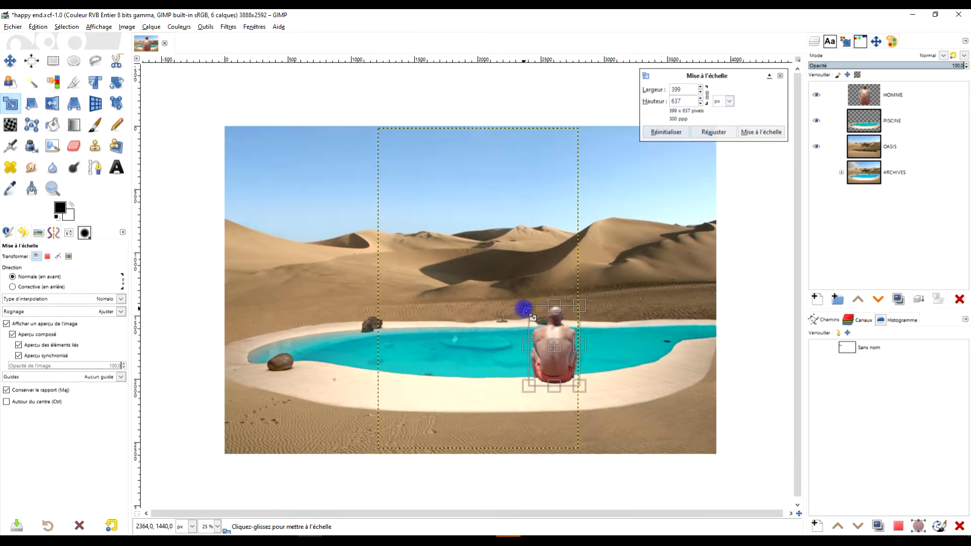
ctrl+scroll(555, 345, up, 1)
ctrl+scroll(545, 345, down, 1)
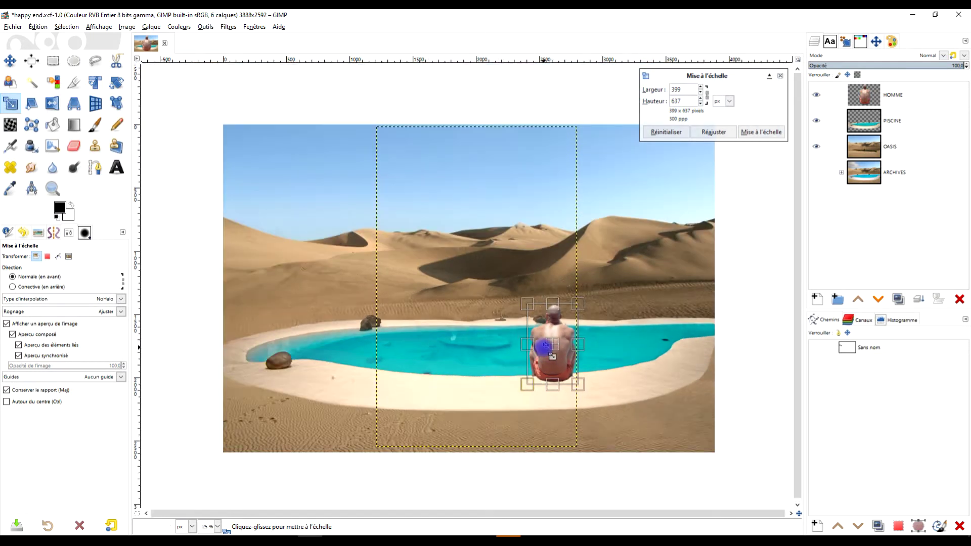
key(ctrl)
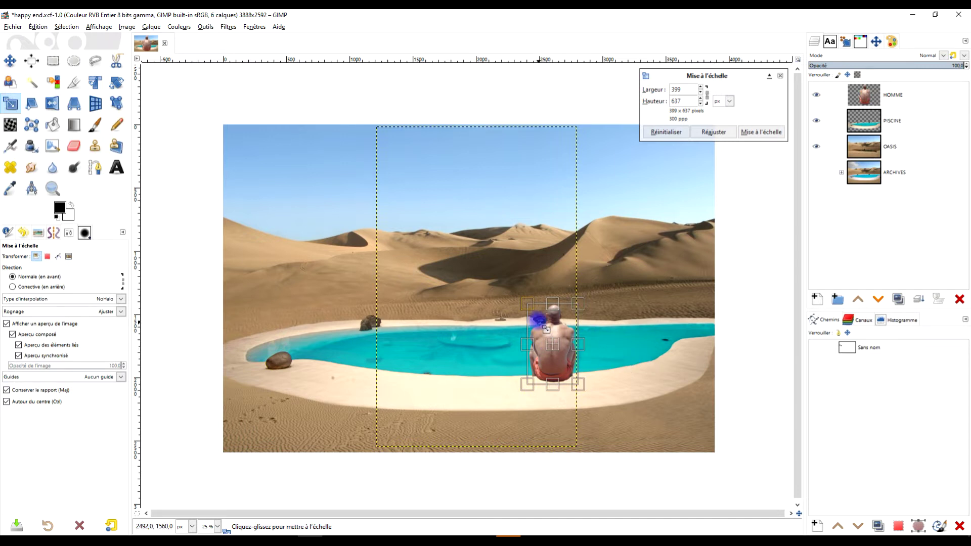
drag(527, 305, 532, 312)
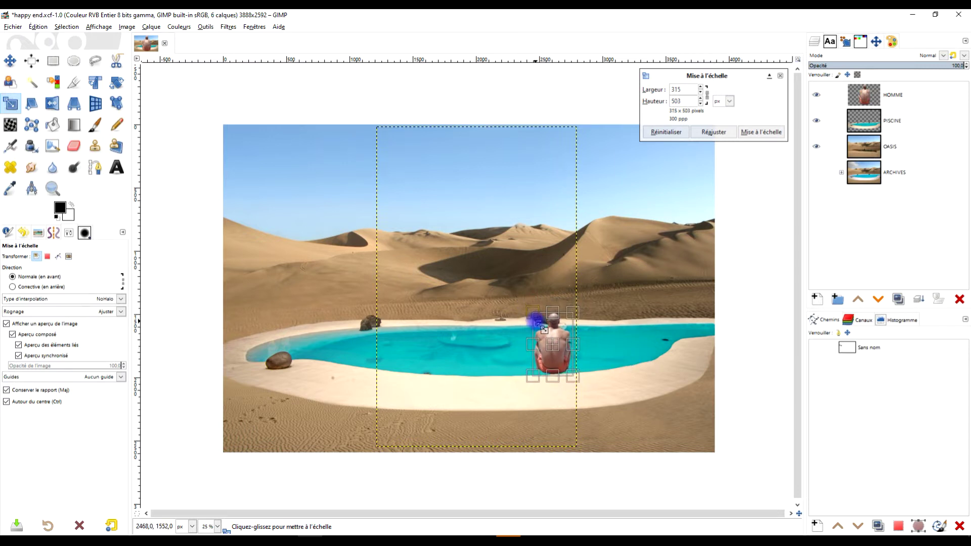
drag(562, 357, 564, 362)
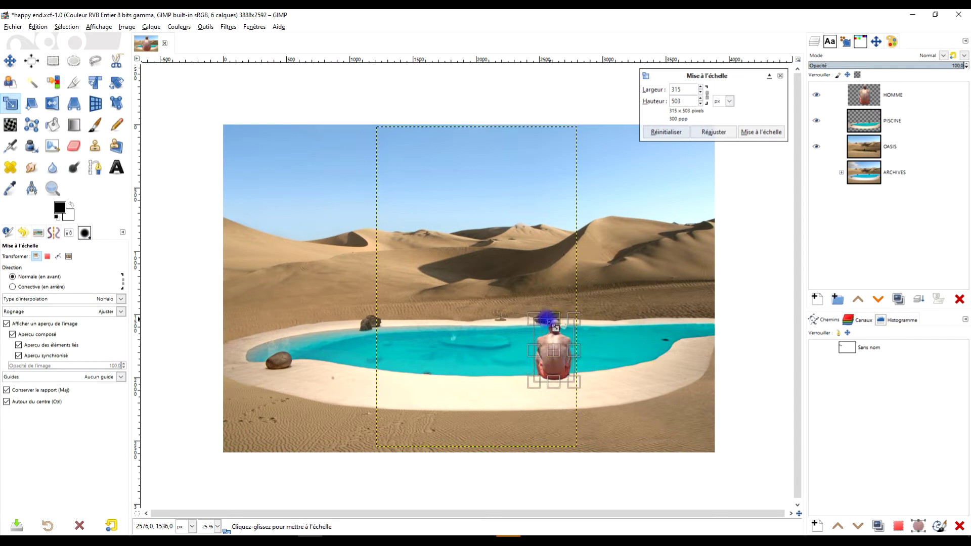
drag(531, 317, 567, 363)
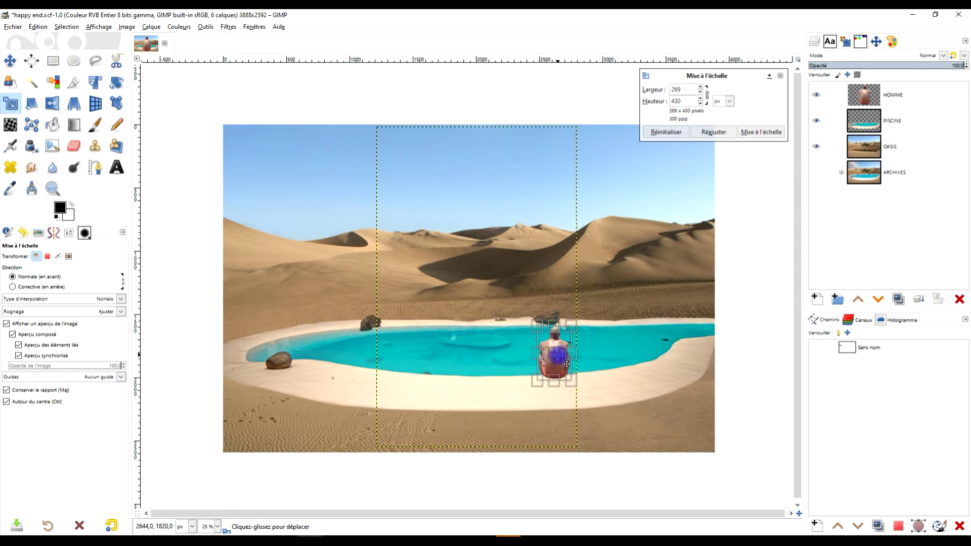
scroll(570, 365, up, 1)
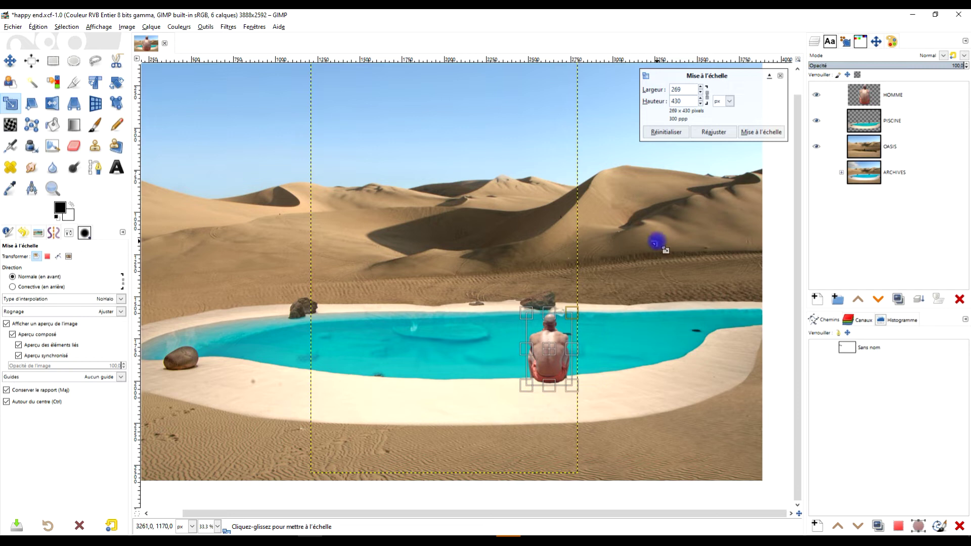
scroll(653, 245, down, 1)
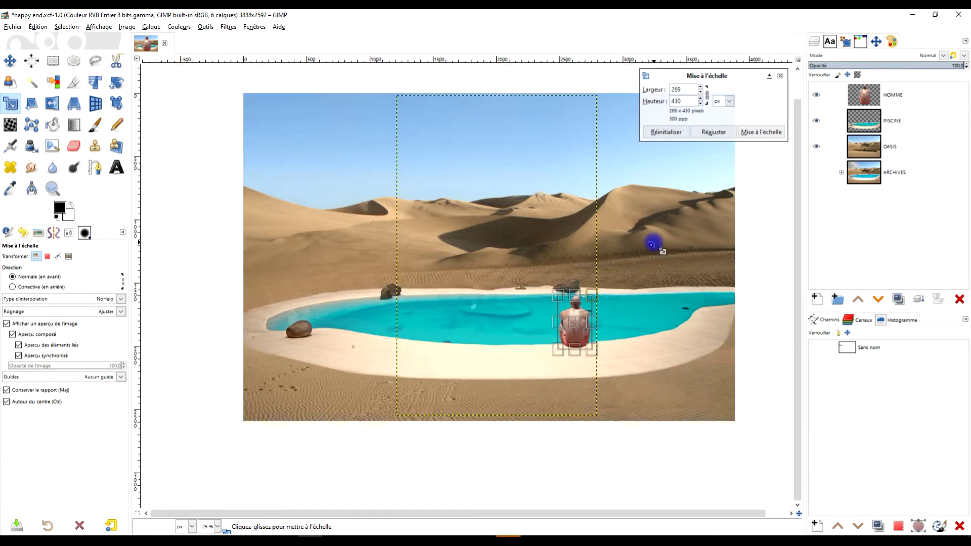
drag(633, 240, 608, 262)
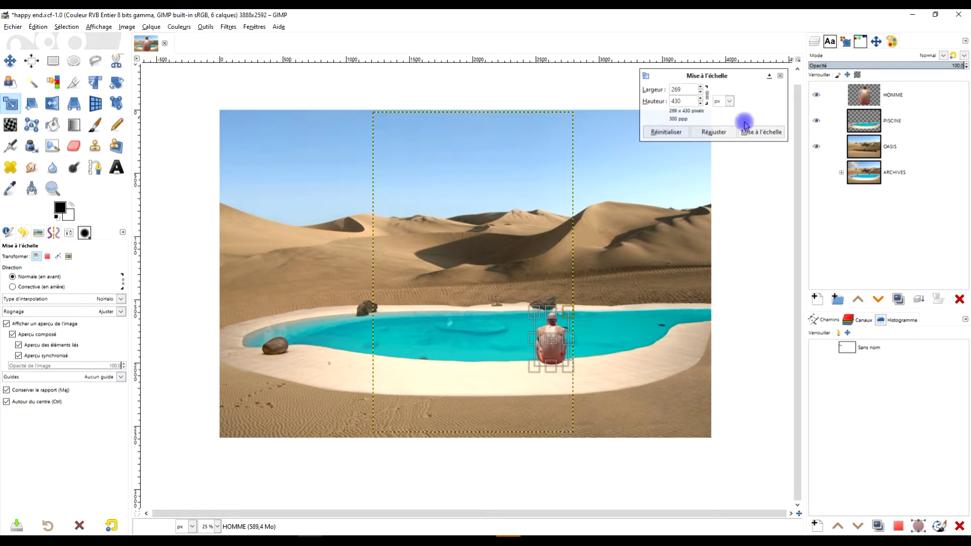
click(756, 133)
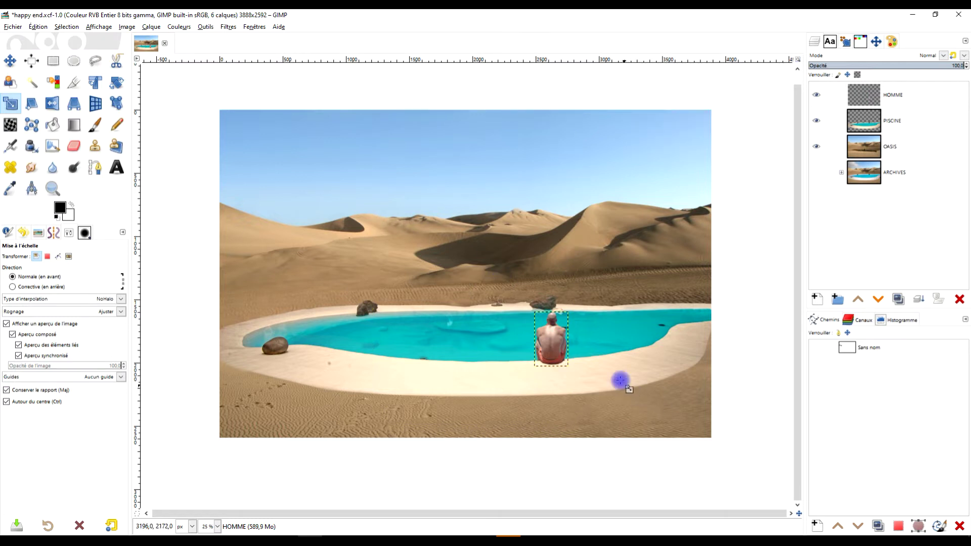
Step: Move the HOMME layer slightly left onto the pool's near rim
ctrl+scroll(556, 319, up, 5)
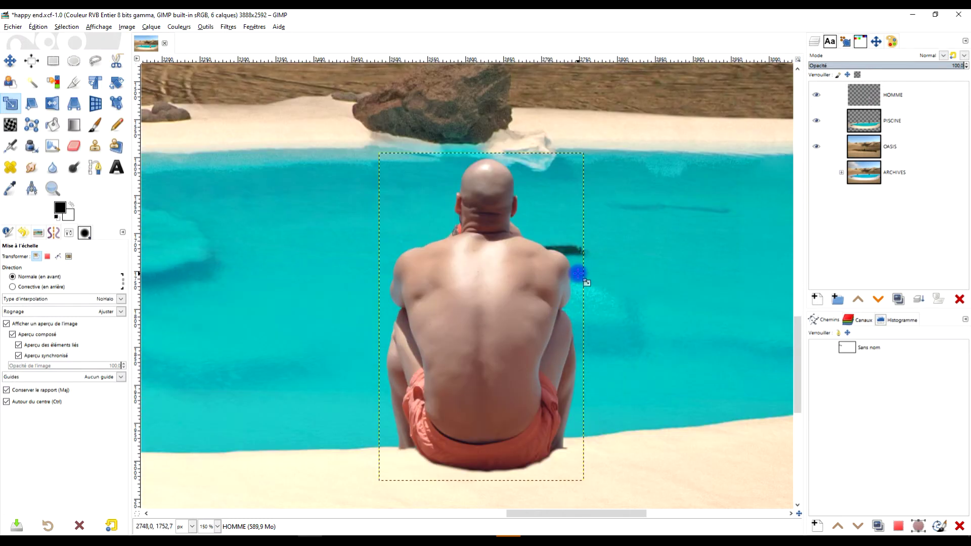
click(10, 61)
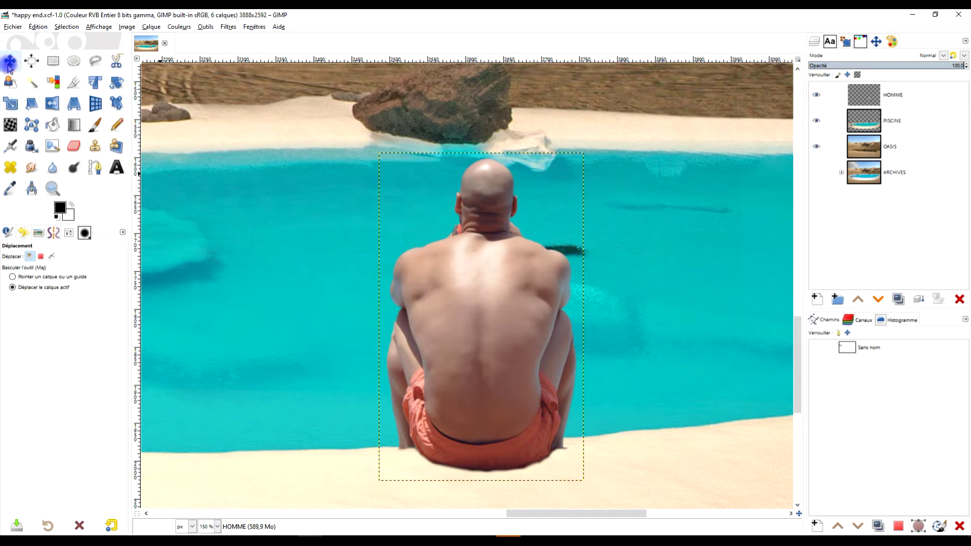
drag(521, 304, 450, 318)
scroll(450, 319, down, 5)
scroll(476, 374, up, 5)
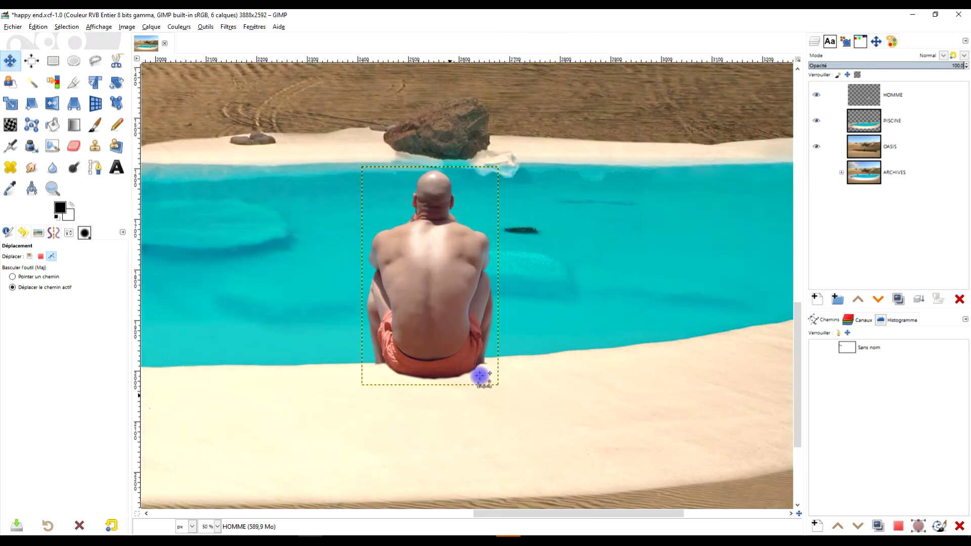
scroll(463, 374, down, 5)
scroll(648, 301, up, 1)
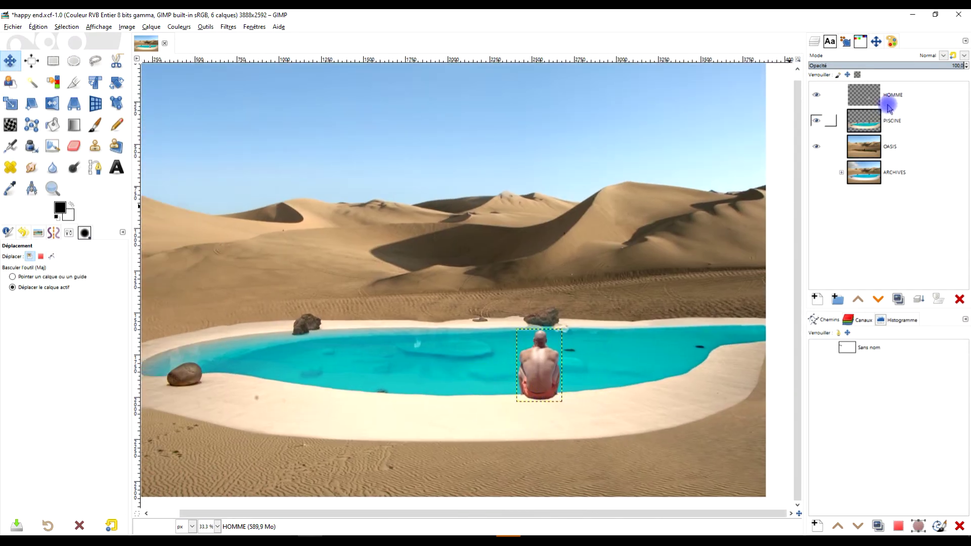
scroll(632, 314, down, 3)
scroll(620, 326, up, 1)
scroll(607, 314, up, 1)
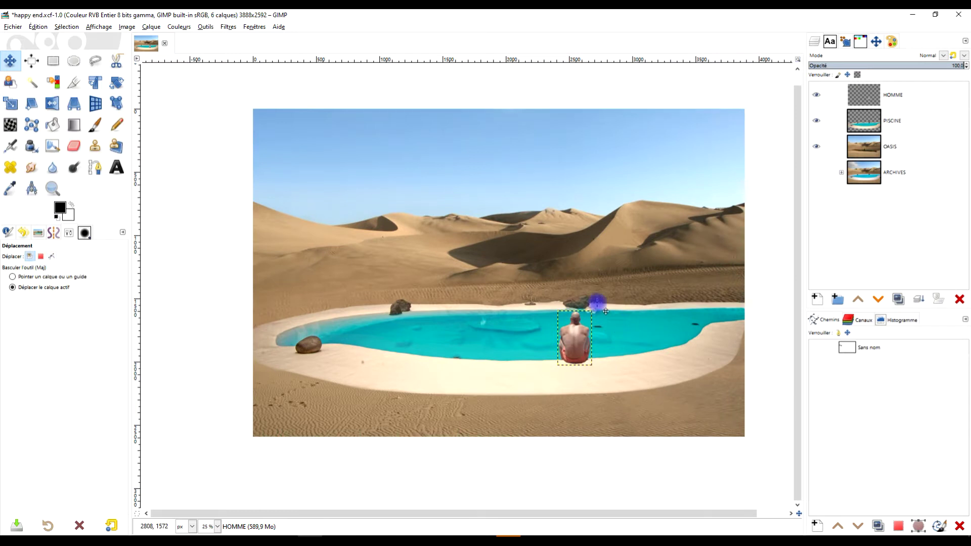
Step: Zoom so the whole image fills the view and reselect the HOMME layer
click(53, 188)
mouse_move(248, 104)
mouse_down()
mouse_move(767, 469)
mouse_move(768, 455)
mouse_up()
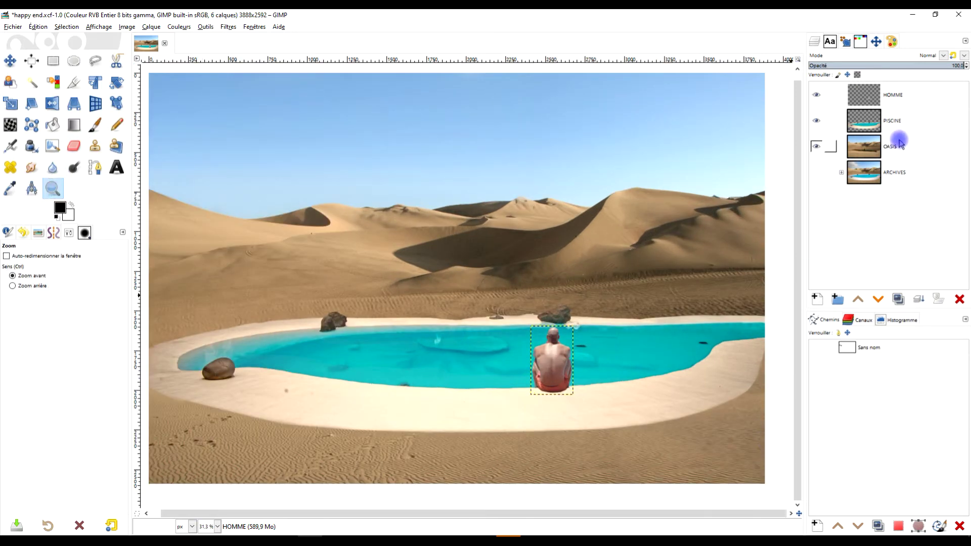
click(895, 173)
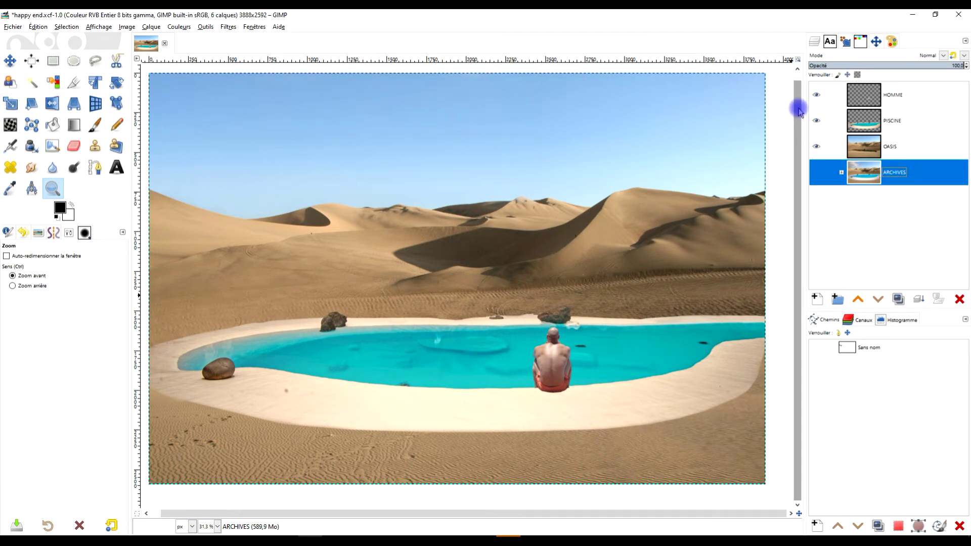
click(865, 97)
Step: Zoom in on the man and flip the HOMME layer horizontally
click(590, 364)
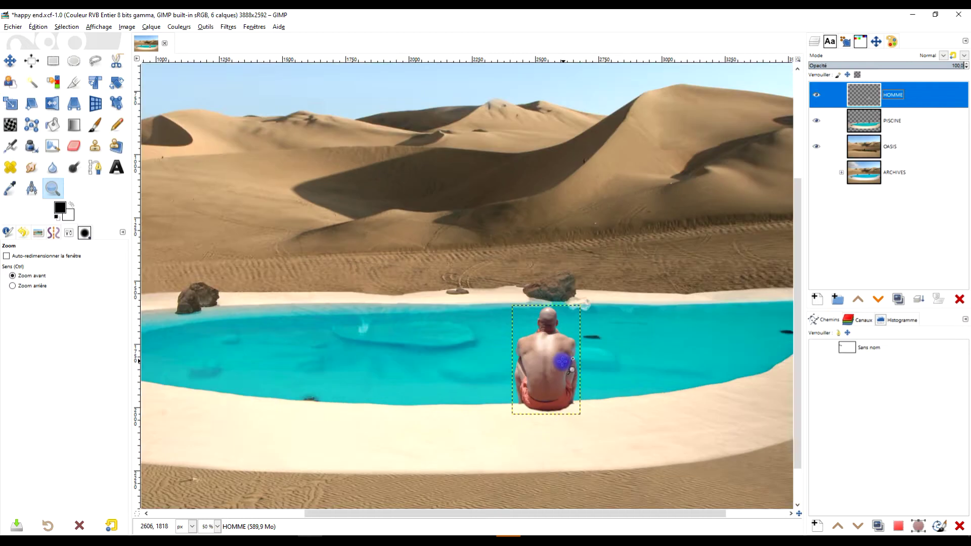
click(560, 378)
click(52, 104)
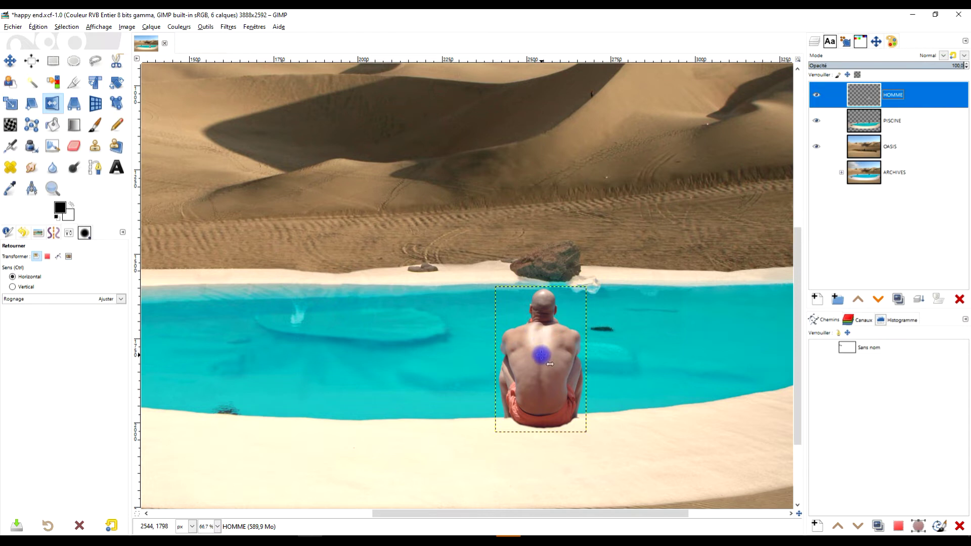
click(541, 356)
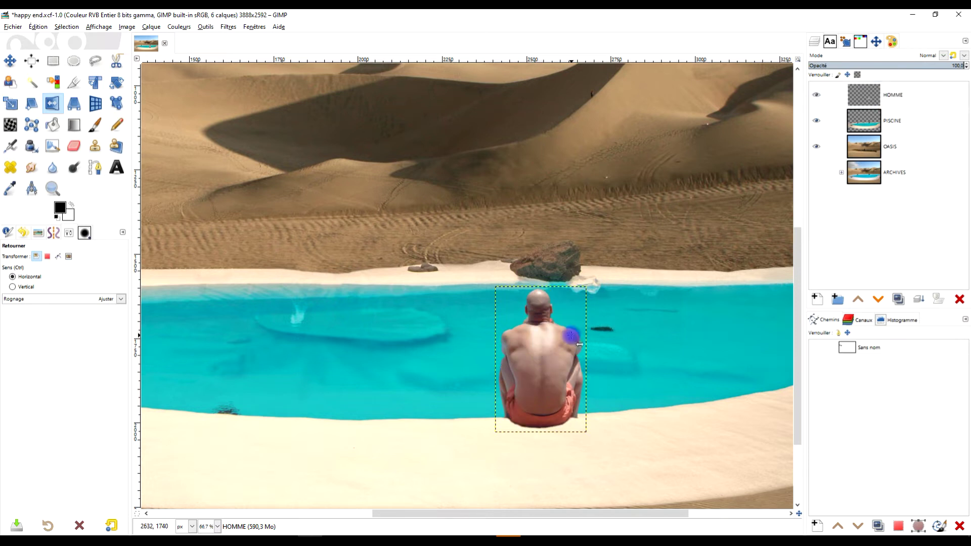
scroll(582, 430, up, 1)
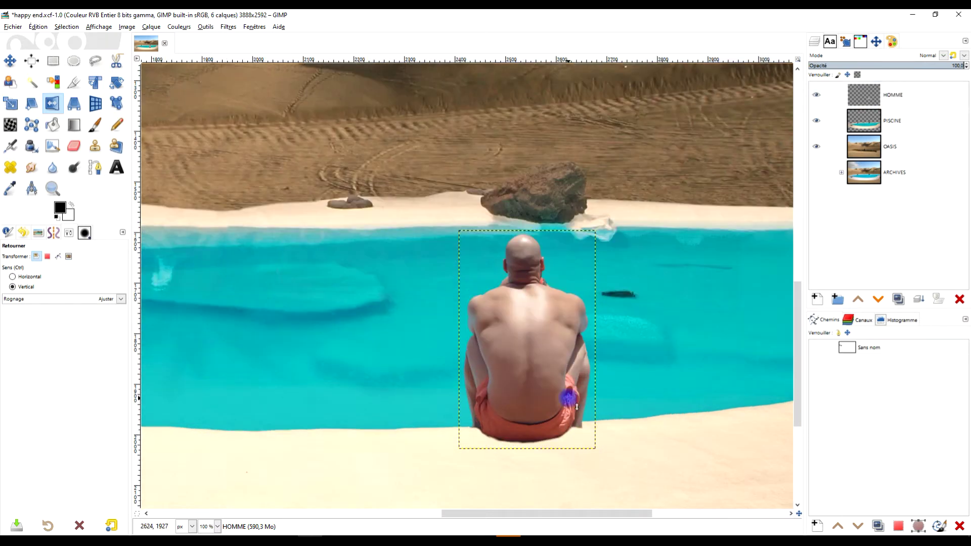
scroll(564, 397, up, 1)
scroll(733, 275, down, 2)
scroll(733, 276, down, 1)
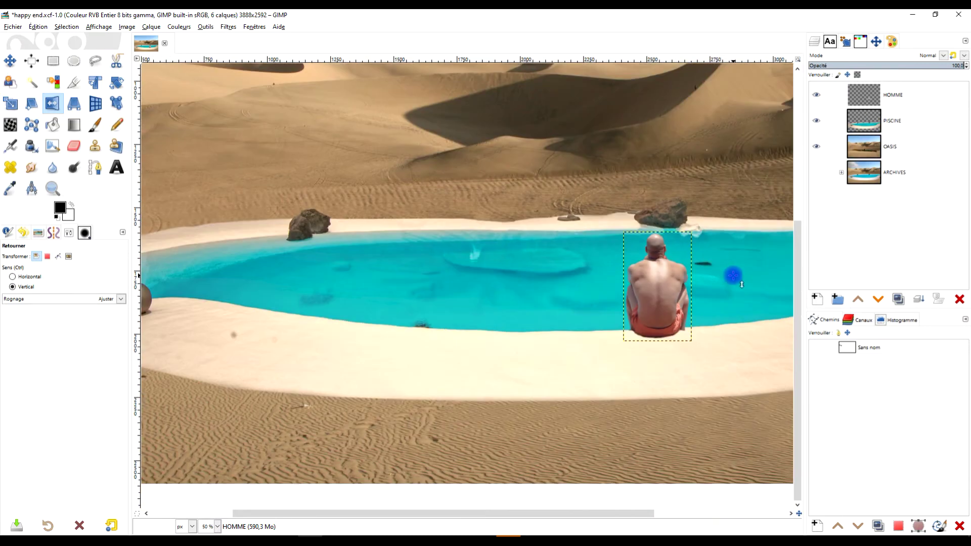
scroll(726, 278, up, 2)
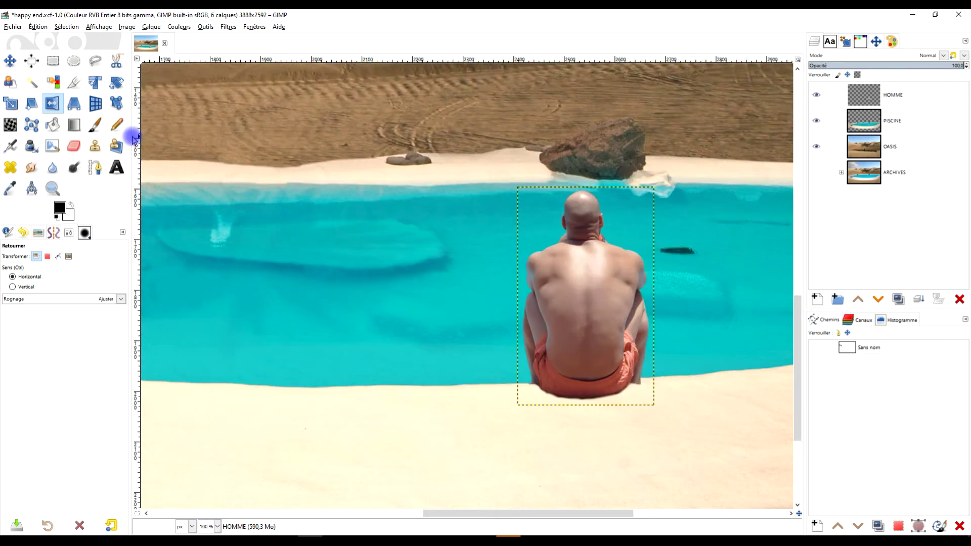
Step: Erase the ragged bottom edge of the shorts and nudge the man slightly up
click(73, 145)
scroll(647, 400, up, 3)
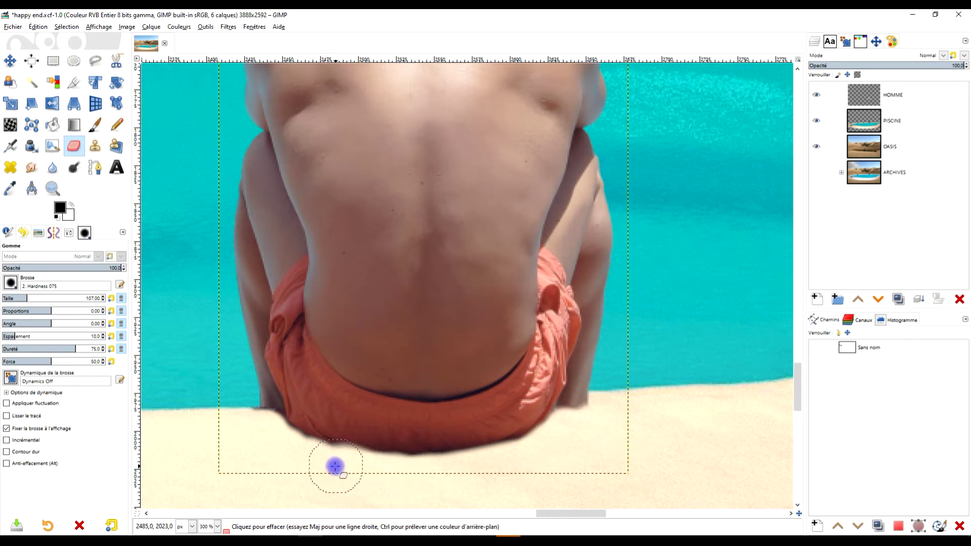
mouse_move(368, 474)
mouse_down()
mouse_move(525, 462)
mouse_move(382, 482)
mouse_move(308, 479)
mouse_move(278, 458)
mouse_move(273, 431)
mouse_up()
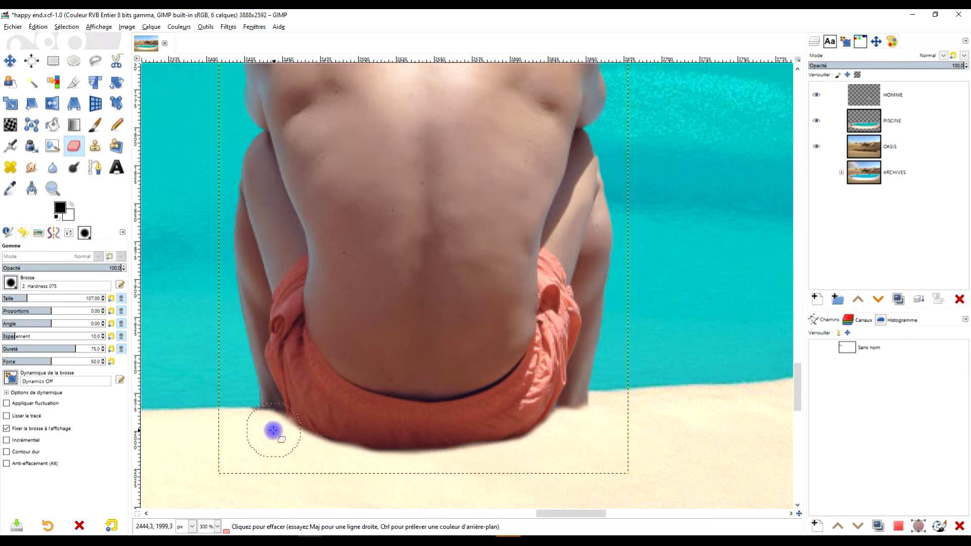
scroll(466, 381, down, 3)
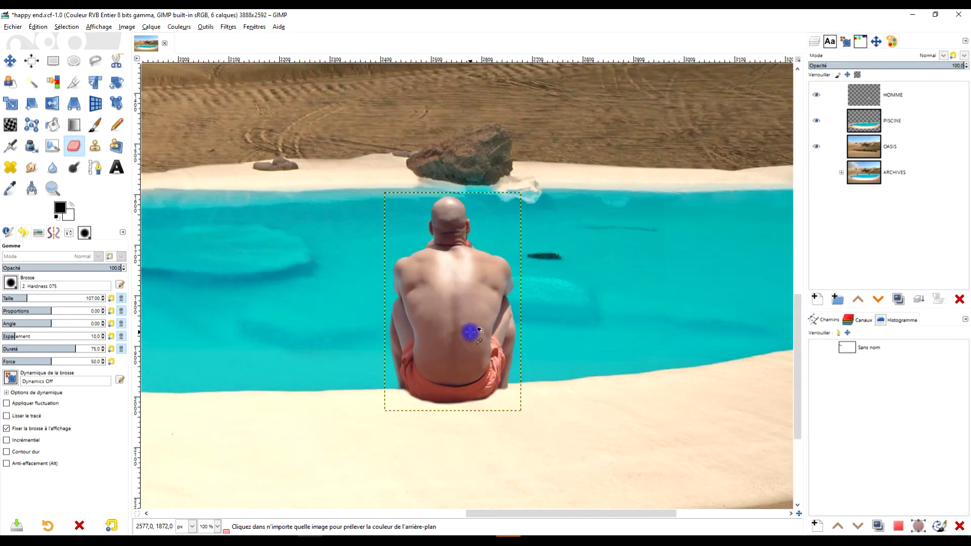
scroll(470, 332, up, 1)
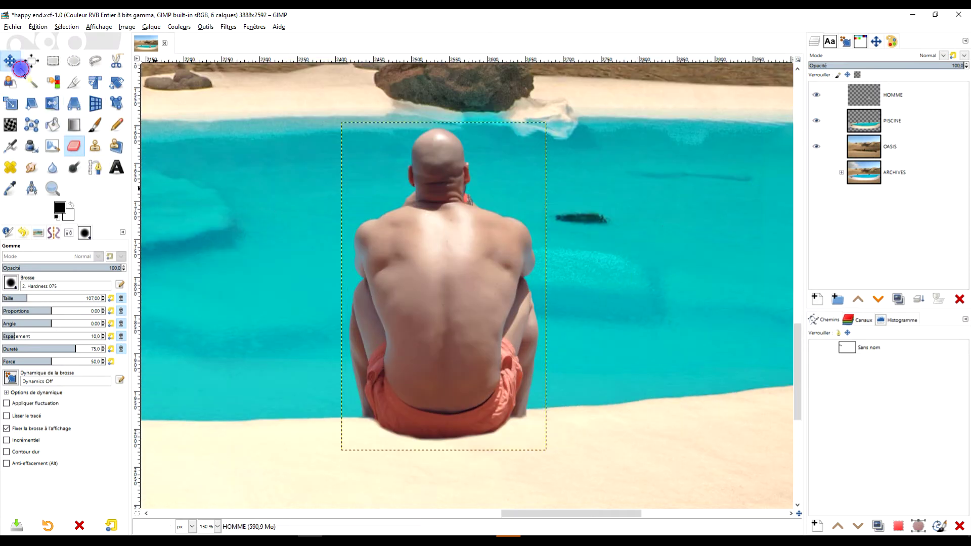
click(20, 68)
drag(483, 354, 483, 349)
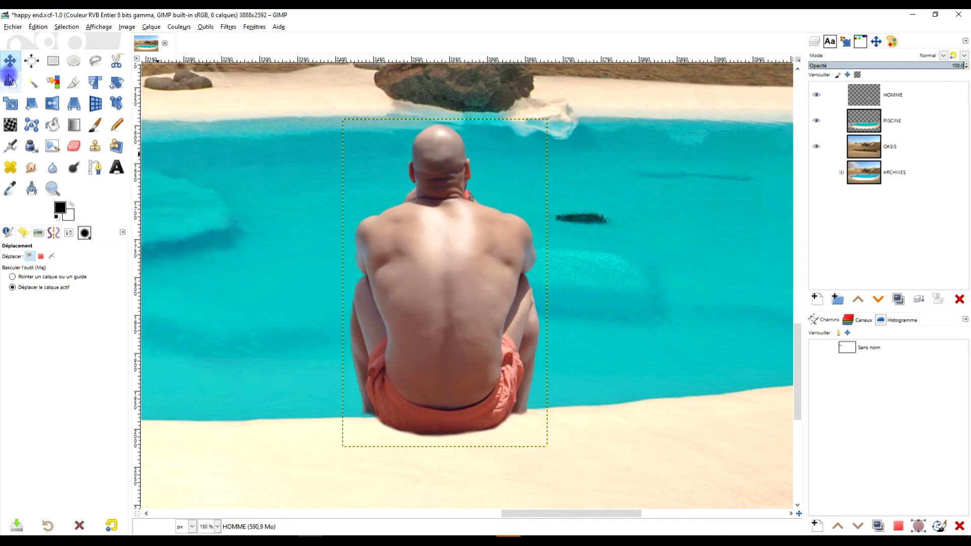
Step: Apply a unified transform to HOMME, slightly rotating the man and adjusting both bottom corners
click(96, 82)
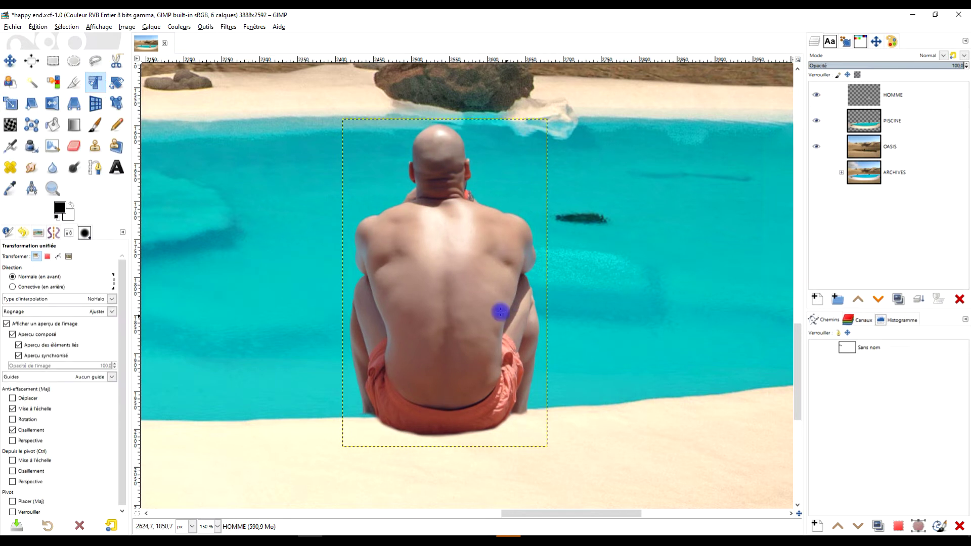
click(468, 279)
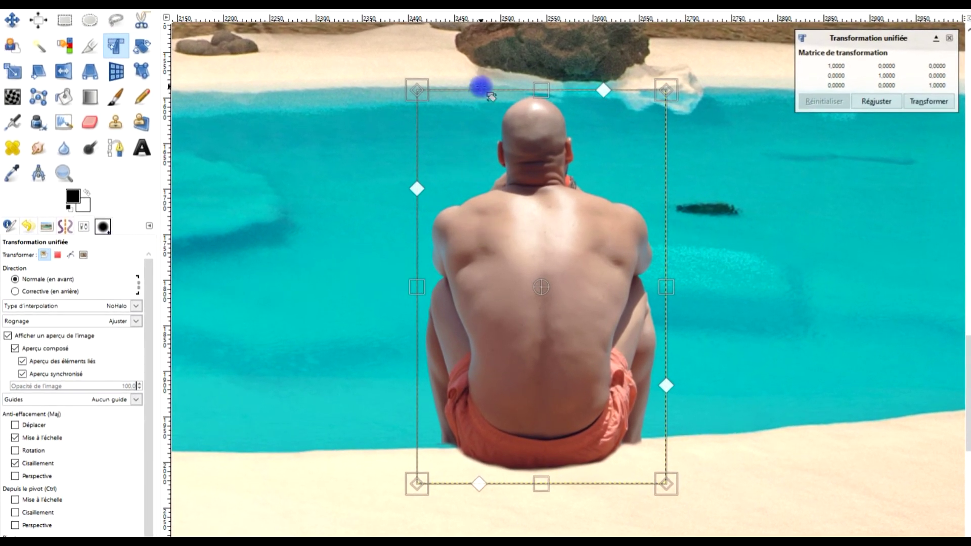
drag(481, 87, 477, 90)
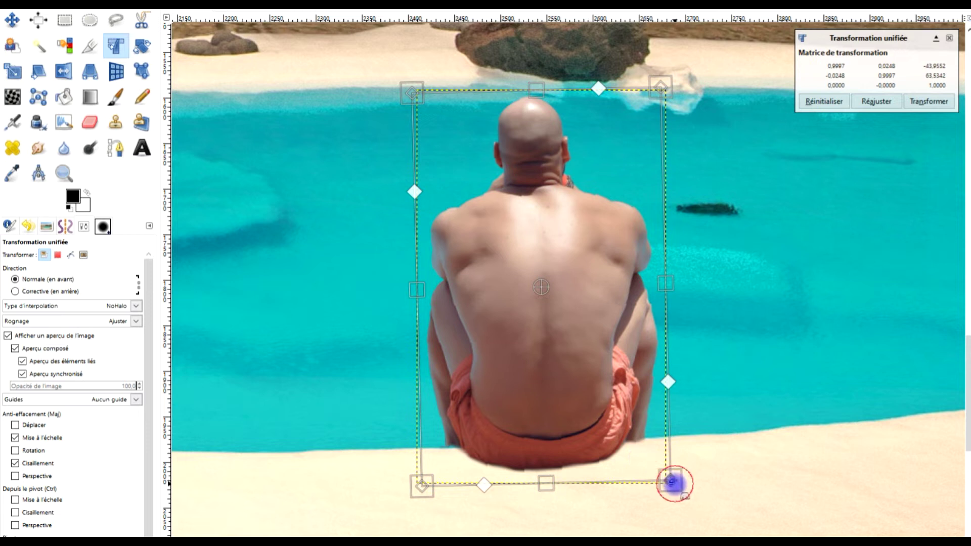
drag(674, 481, 663, 478)
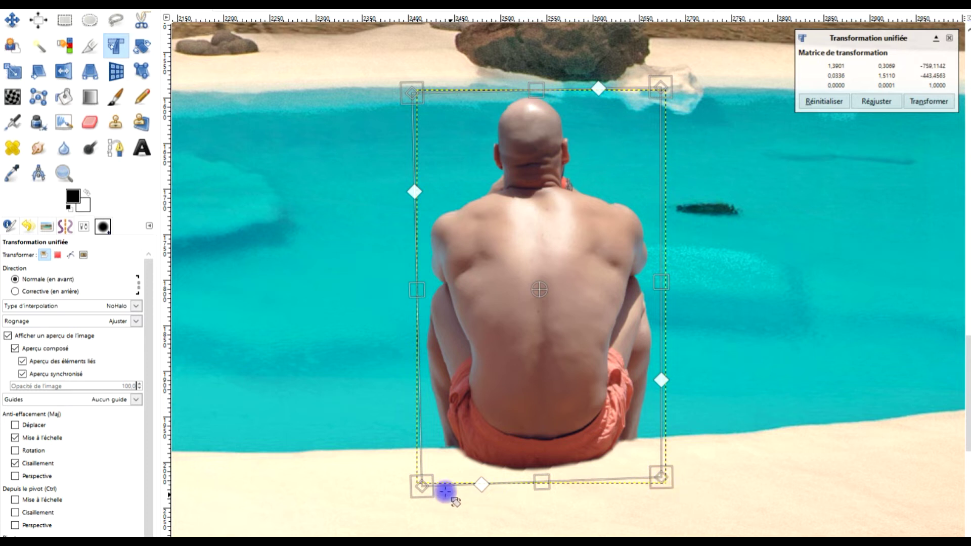
drag(421, 486, 420, 486)
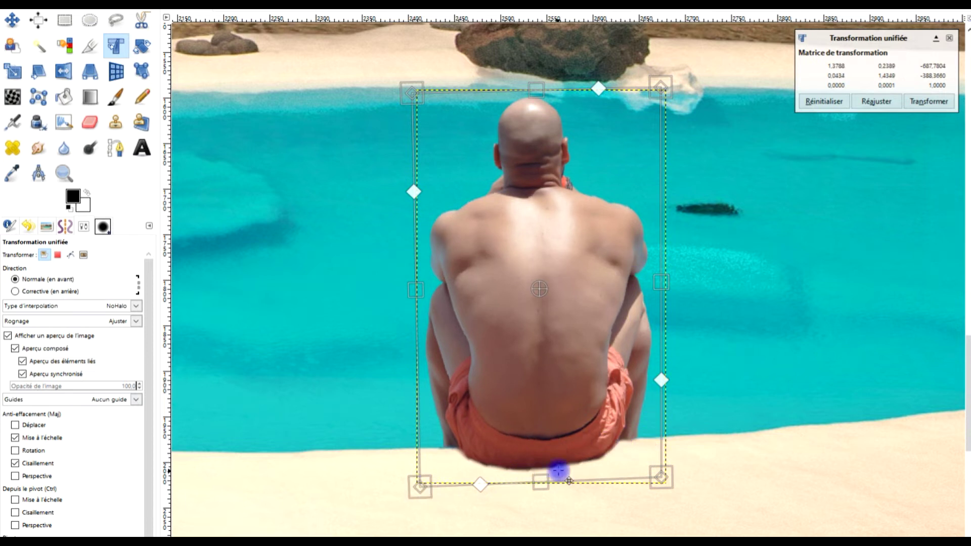
click(930, 104)
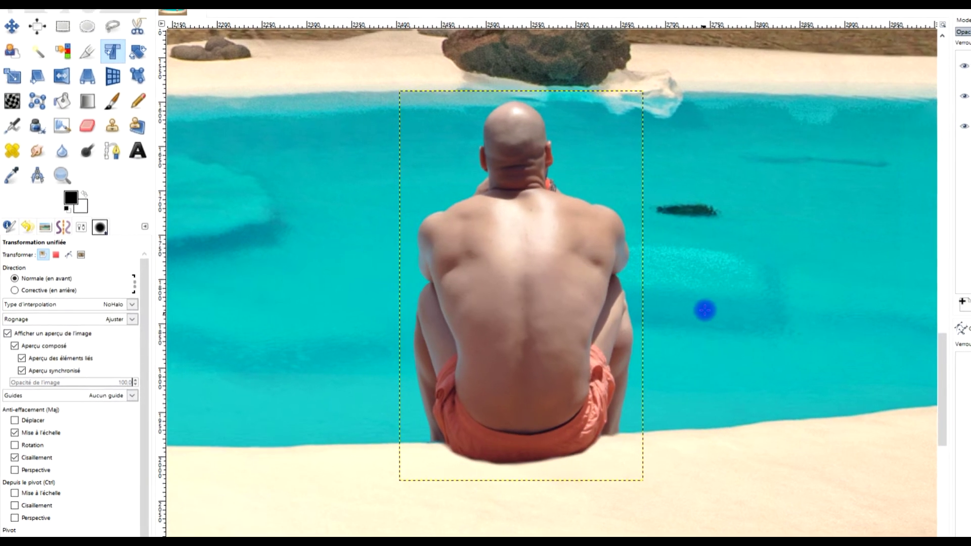
scroll(652, 302, down, 1)
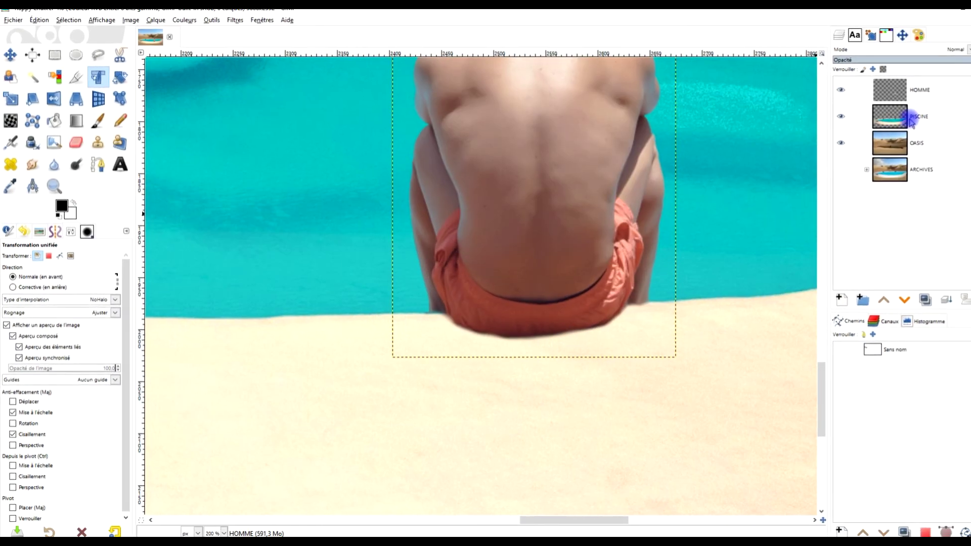
Step: Resize the HOMME layer with Calque aux dimensions de l'image
right_click(931, 84)
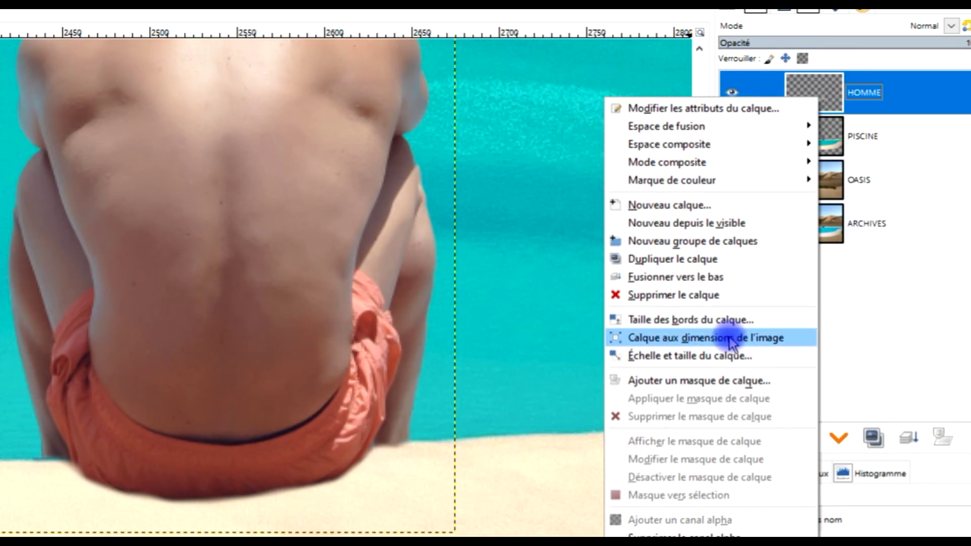
click(730, 338)
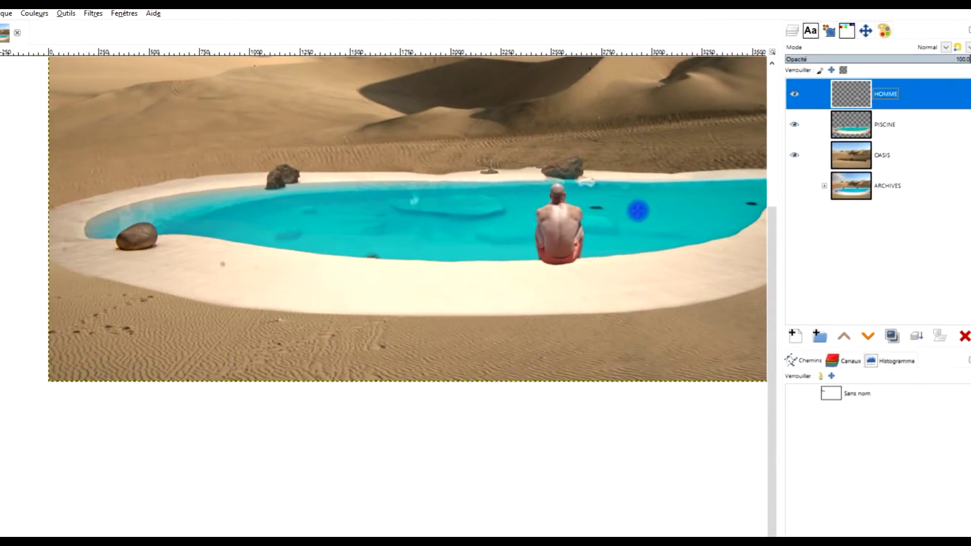
scroll(678, 283, up, 2)
scroll(692, 317, up, 2)
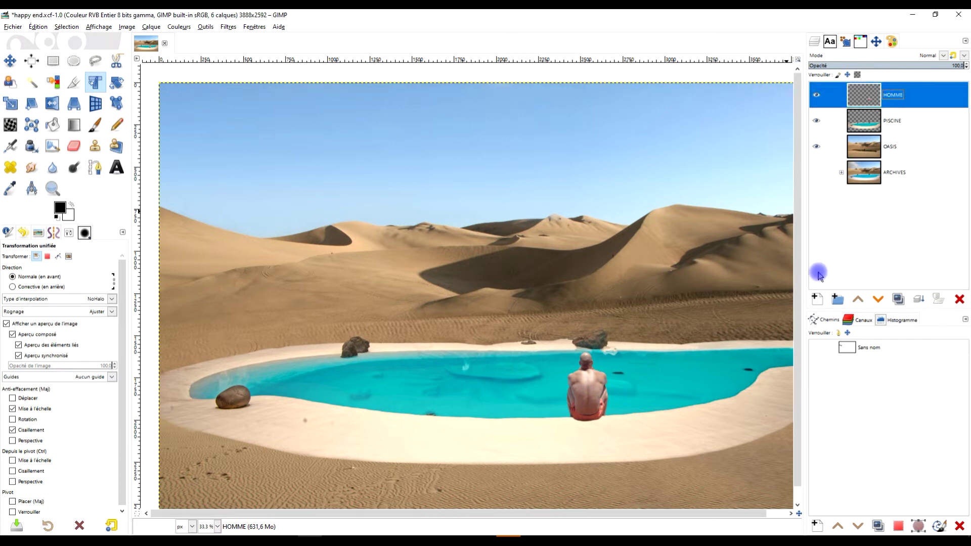
Step: Create a new transparent-filled layer named OMBRE
click(816, 298)
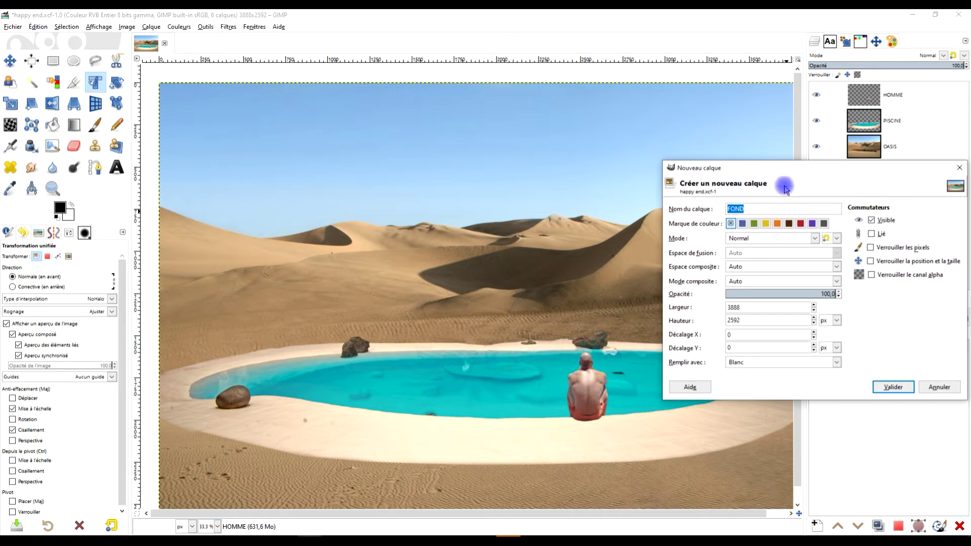
text(OMBRE)
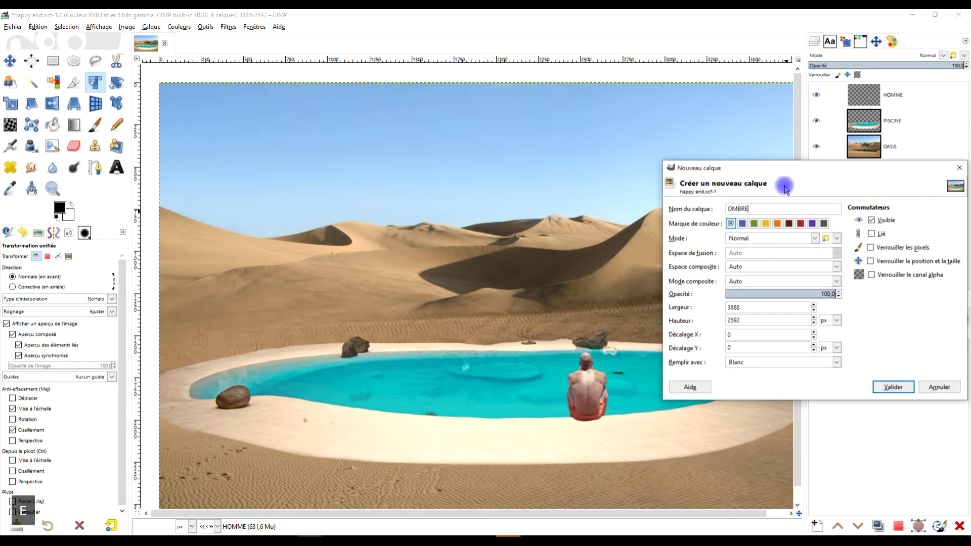
click(759, 363)
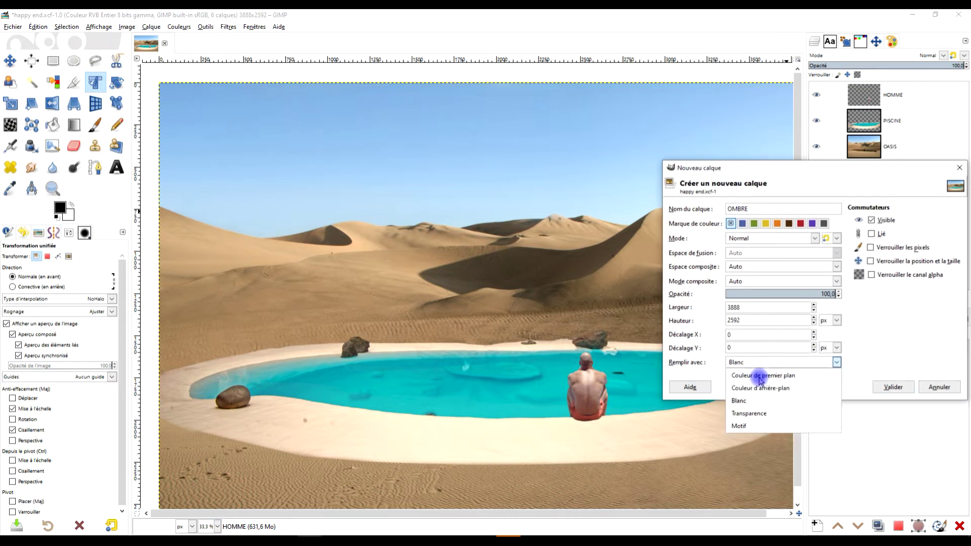
click(757, 414)
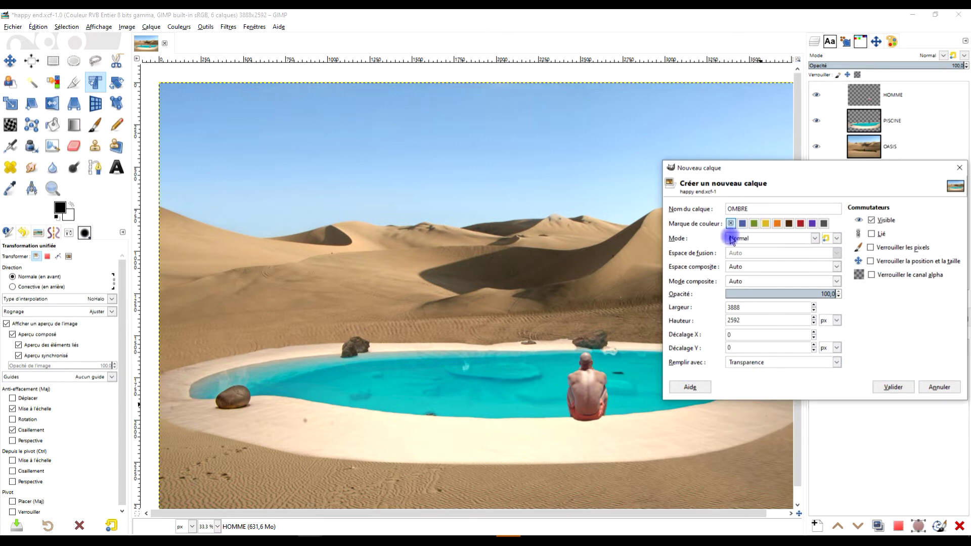
click(893, 387)
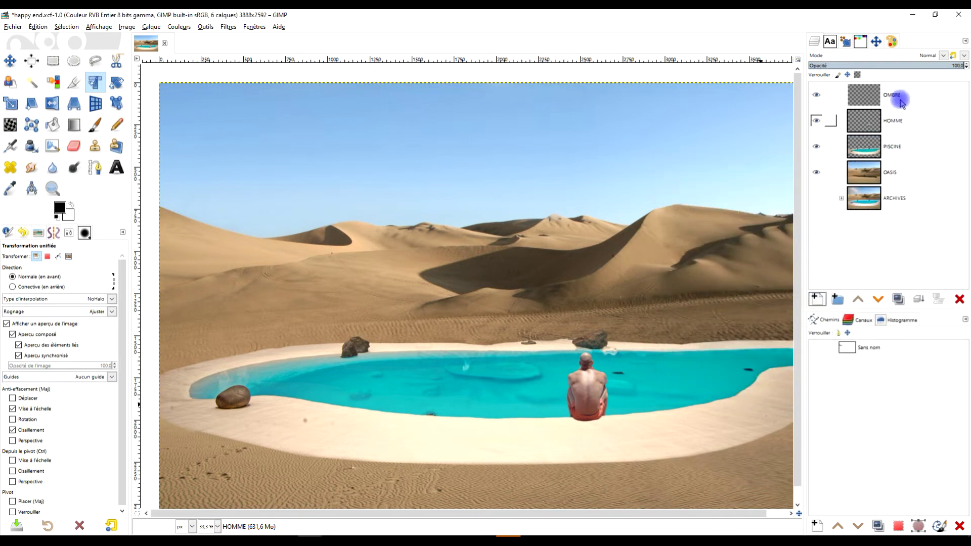
Step: Try a Paintbrush shadow stroke under the shorts, then undo it
click(95, 125)
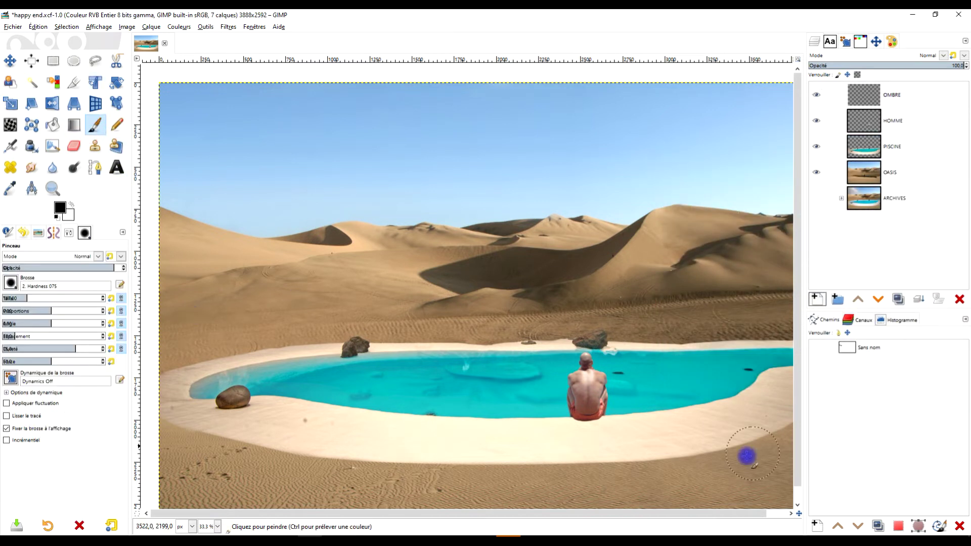
ctrl+scroll(613, 390, up, 1)
ctrl+scroll(614, 389, up, 1)
ctrl+scroll(597, 410, up, 2)
scroll(548, 389, down, 2)
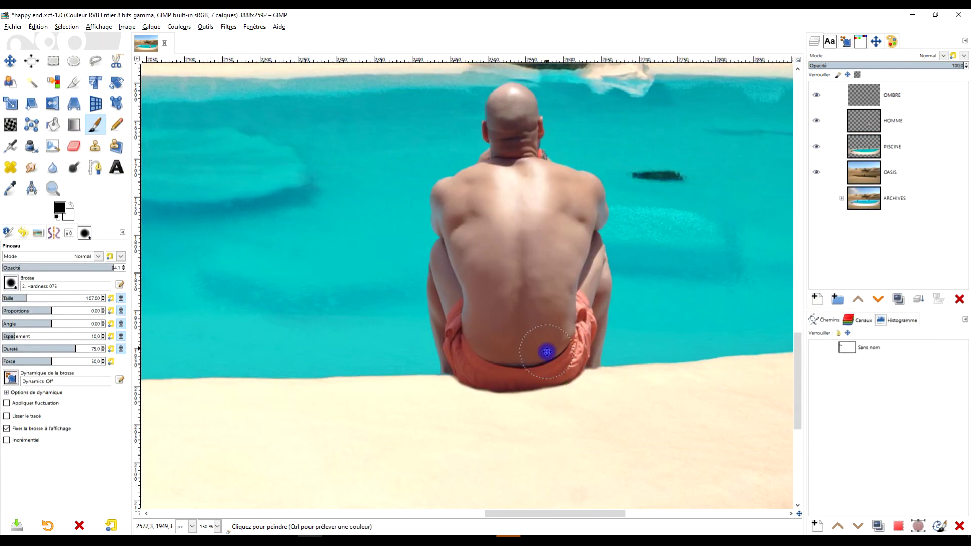
drag(494, 386, 473, 385)
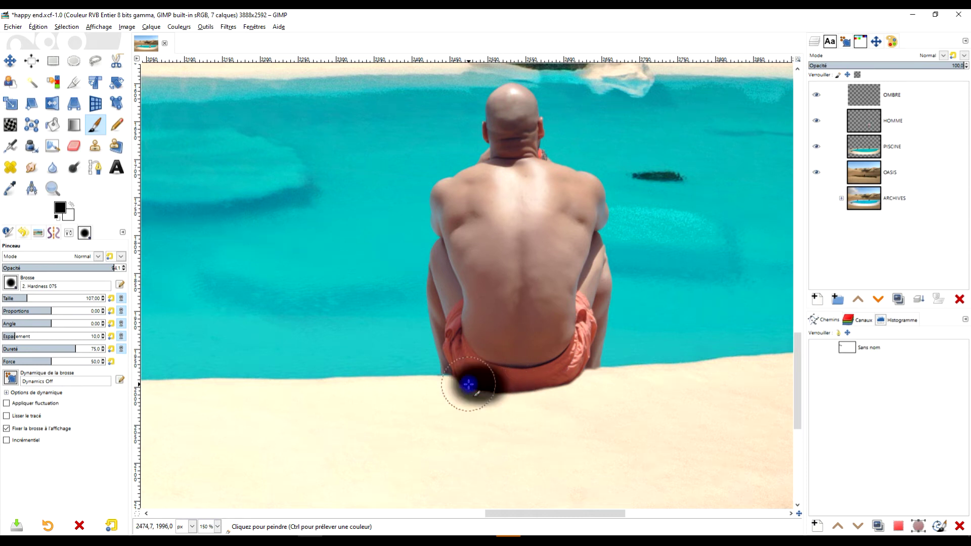
key(ctrl+z)
Step: Move the OMBRE layer below HOMME and rename it 'OMBRE - HOMME'
click(903, 95)
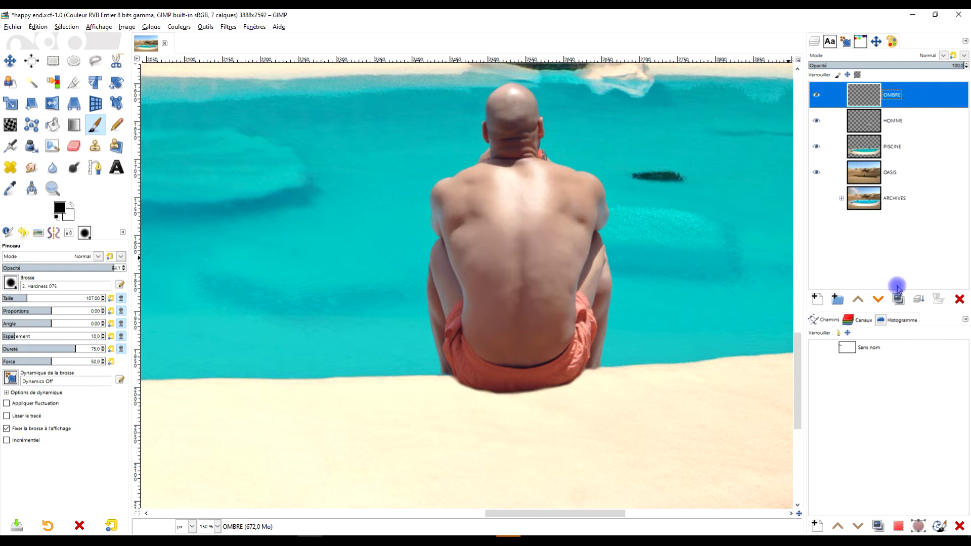
click(880, 303)
double_click(893, 120)
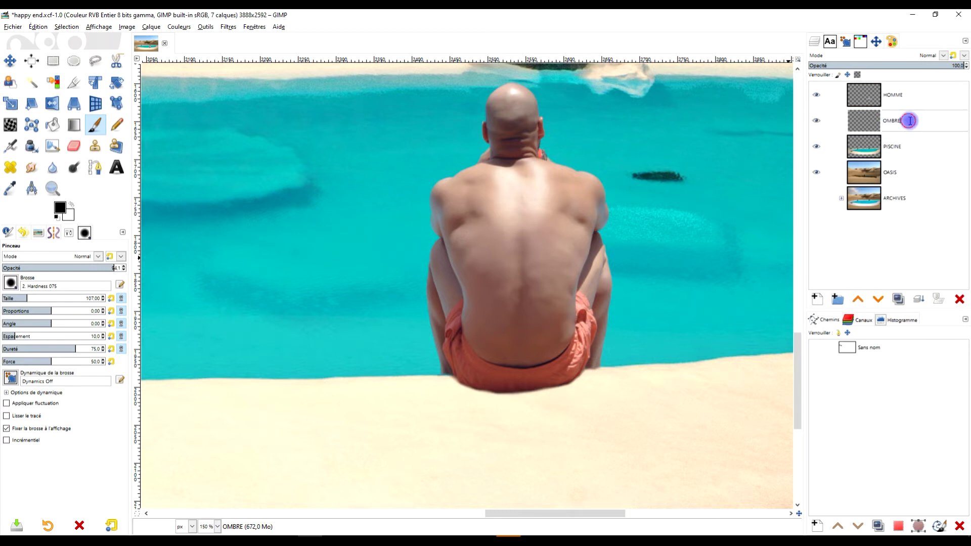
key(space)
text( - HOM)
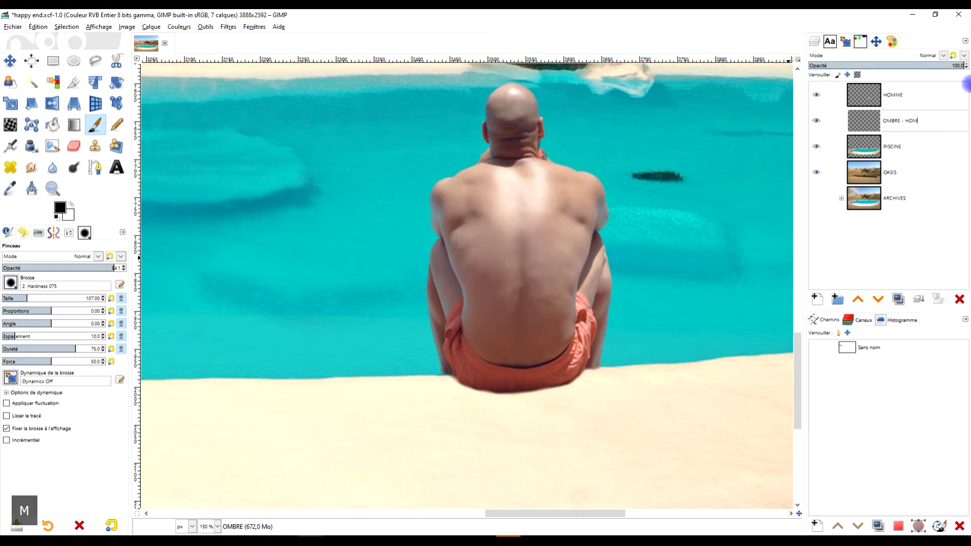
text(ME)
key(Return)
Step: Paint a dark shadow on the sand under the man's shorts
drag(520, 376, 444, 383)
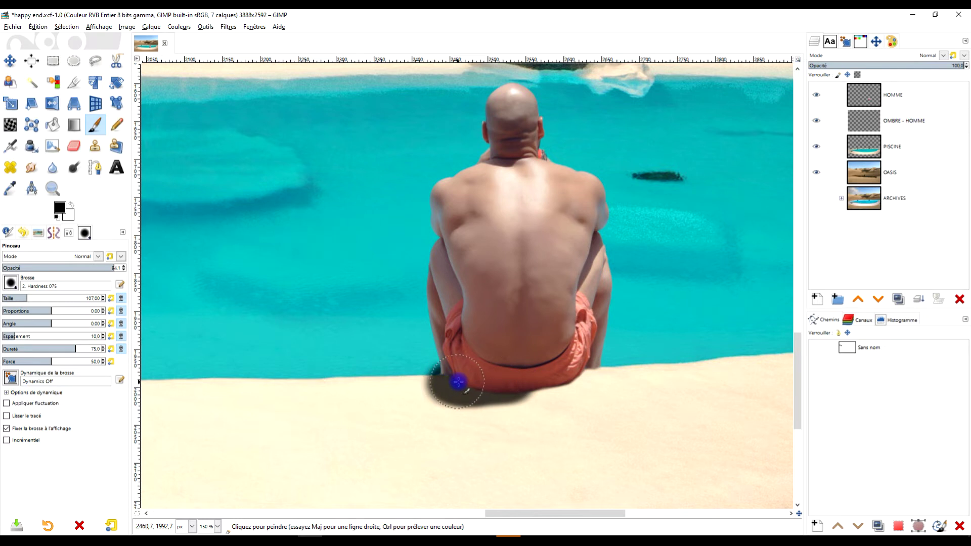
scroll(462, 383, up, 1)
scroll(457, 382, up, 1)
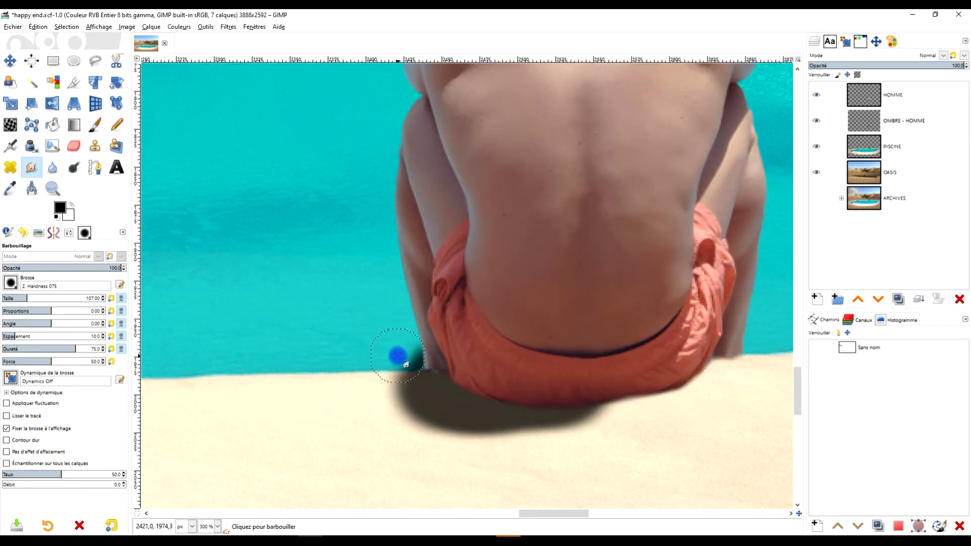
Step: Smudge the shadow edges below the left knee, along the shorts, and into the sand
mouse_move(414, 357)
mouse_down()
mouse_move(425, 383)
mouse_move(412, 340)
mouse_move(425, 355)
mouse_up()
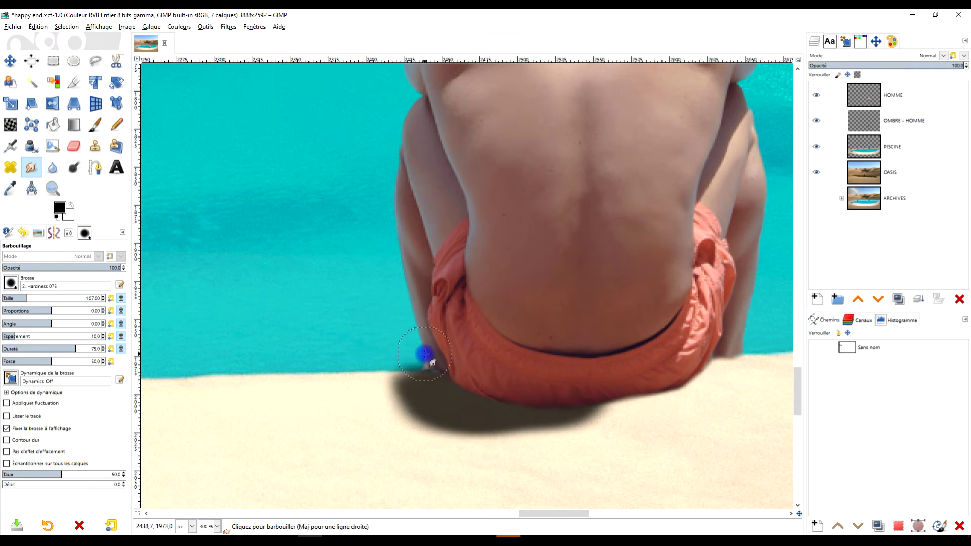
mouse_move(575, 404)
mouse_down()
mouse_move(631, 390)
mouse_move(562, 395)
mouse_move(665, 386)
mouse_move(615, 385)
mouse_up()
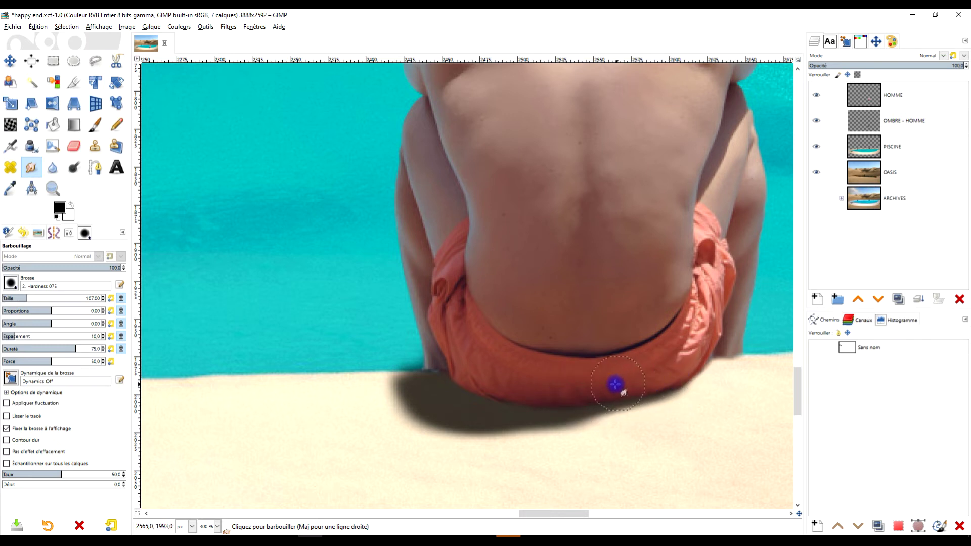
mouse_move(686, 373)
mouse_down()
mouse_move(663, 384)
mouse_move(688, 370)
mouse_up()
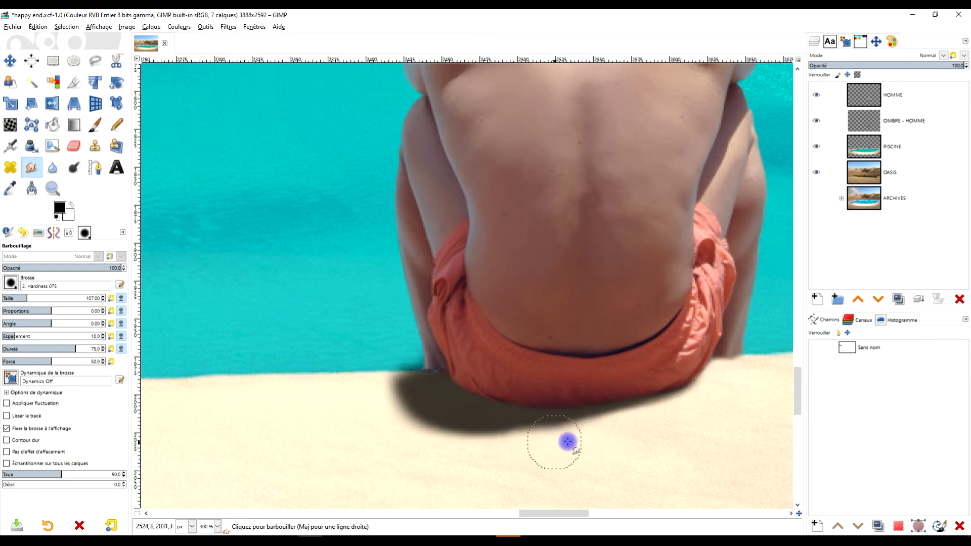
drag(445, 457, 421, 443)
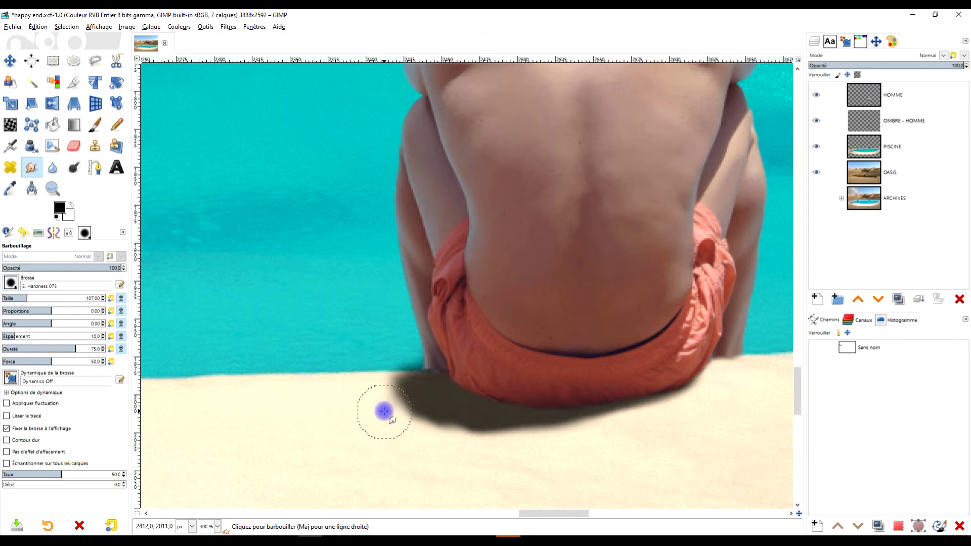
drag(475, 458, 458, 443)
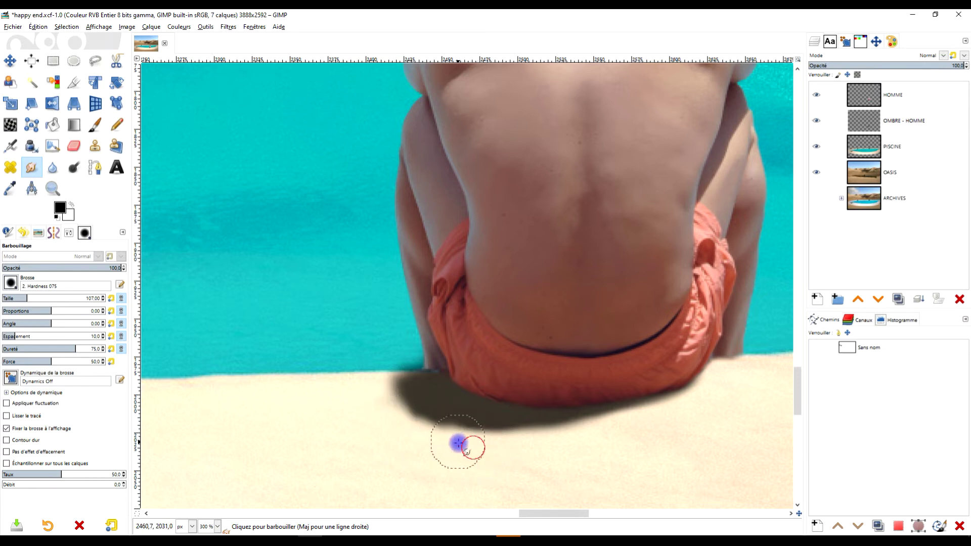
ctrl+scroll(596, 392, down, 5)
Step: Test a lower opacity on OMBRE - HOMME, then restore it to full opacity
ctrl+scroll(620, 364, up, 3)
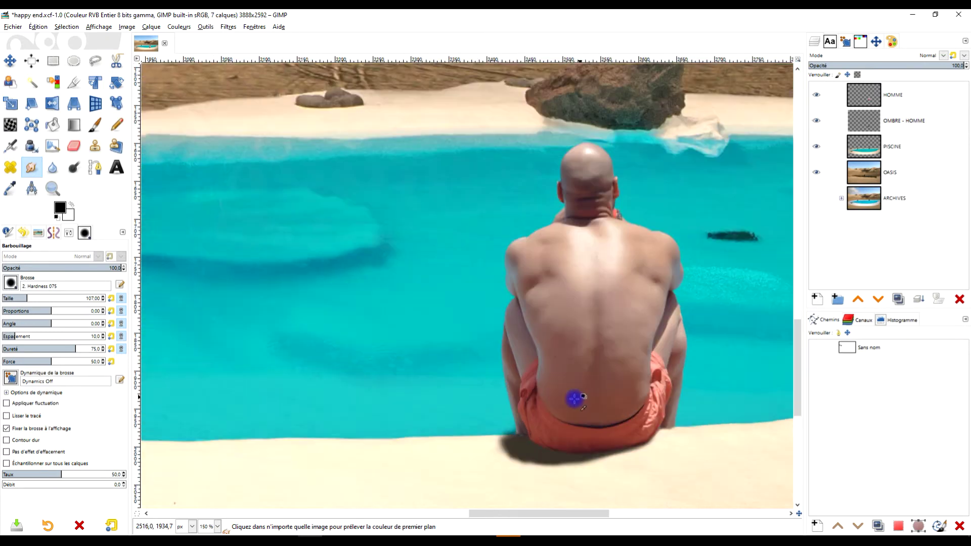
ctrl+scroll(574, 396, up, 2)
click(911, 122)
drag(939, 70, 955, 66)
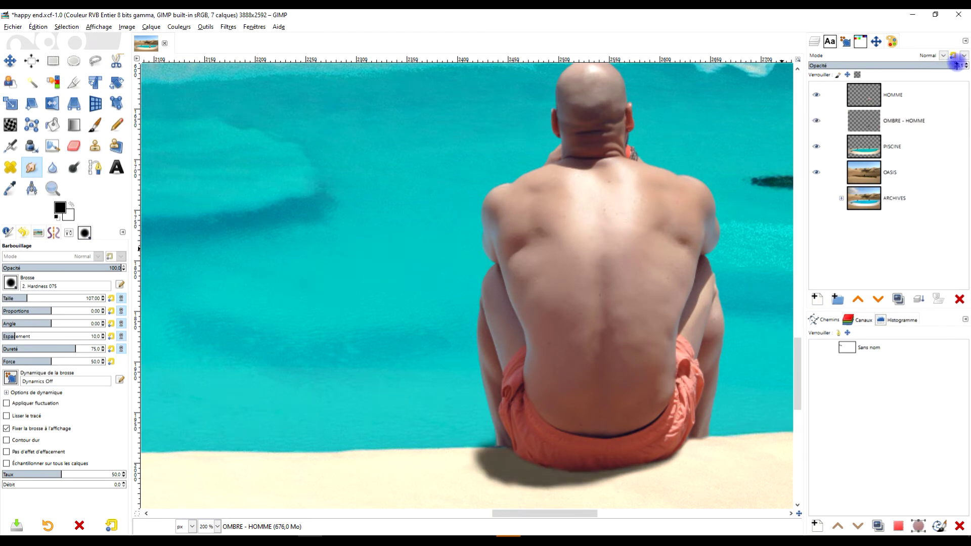
ctrl+scroll(657, 310, up, 1)
ctrl+scroll(640, 375, up, 1)
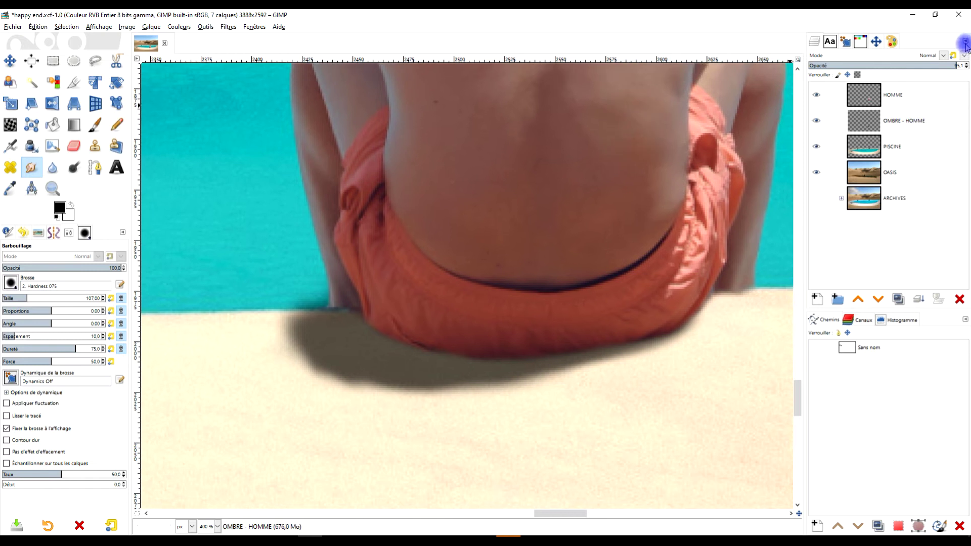
drag(960, 66, 965, 66)
Step: Paint a black band along the shorts' bottom edge and smudge it slightly
click(95, 125)
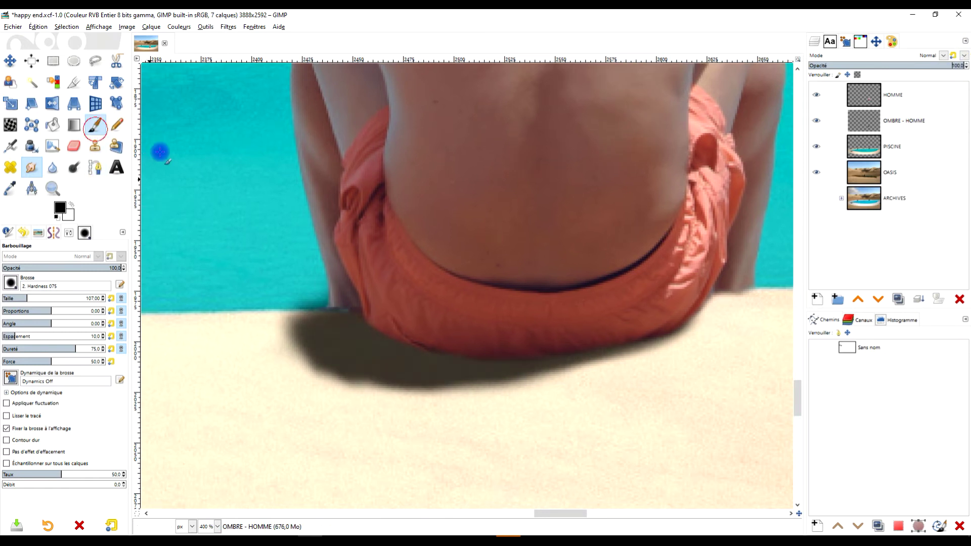
ctrl+scroll(557, 351, up, 1)
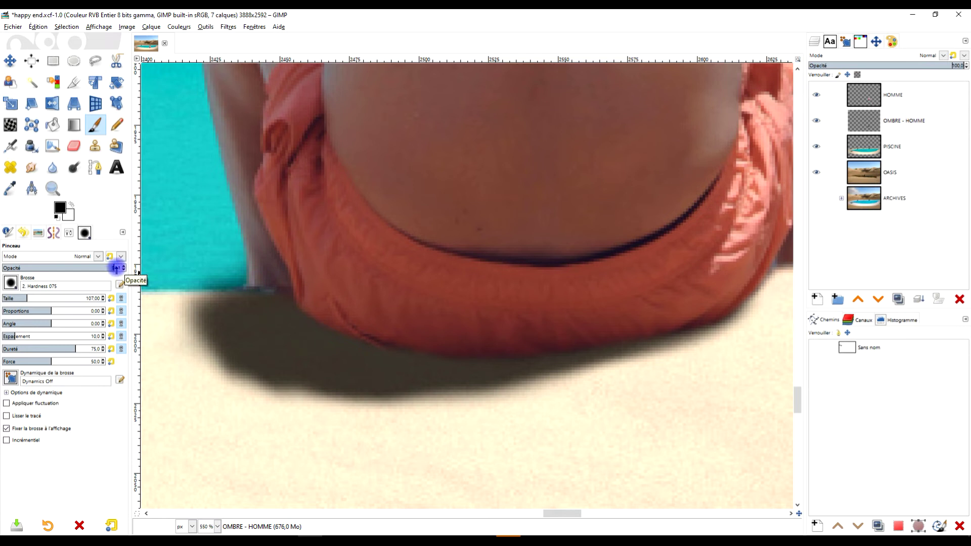
mouse_move(650, 325)
mouse_down()
mouse_move(497, 344)
mouse_move(425, 341)
mouse_move(351, 326)
mouse_move(285, 287)
mouse_up()
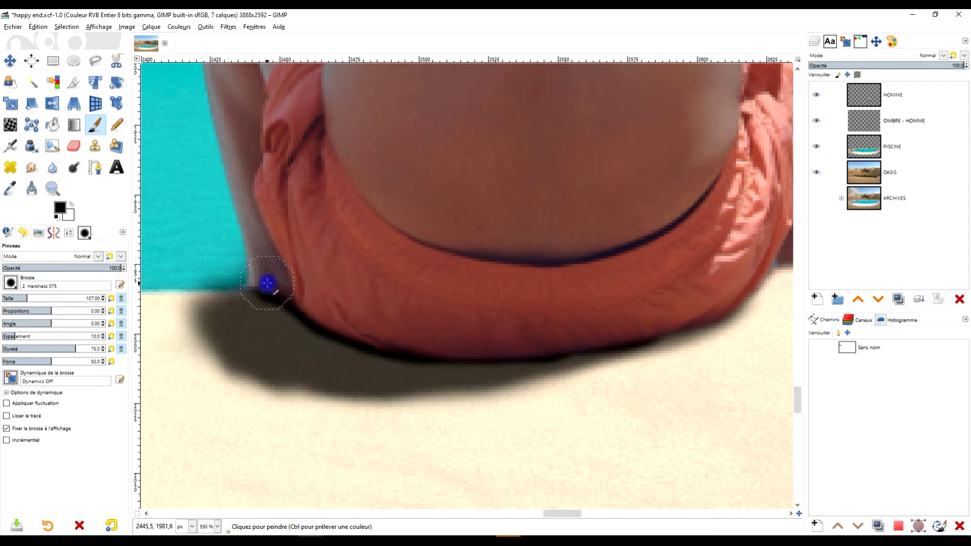
click(31, 168)
mouse_move(254, 296)
mouse_down()
mouse_move(311, 303)
mouse_move(303, 343)
mouse_move(256, 319)
mouse_move(230, 322)
mouse_up()
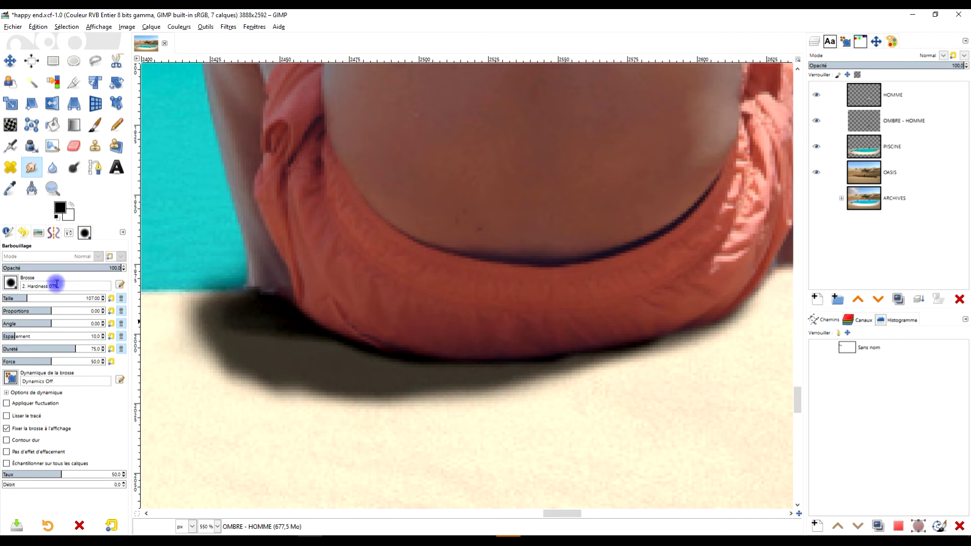
Step: Set Smudge opacity to 39.4 and blend the shadow edges under the shorts
click(49, 268)
mouse_move(346, 353)
mouse_down()
mouse_move(325, 358)
mouse_move(508, 371)
mouse_move(486, 360)
mouse_move(415, 357)
mouse_up()
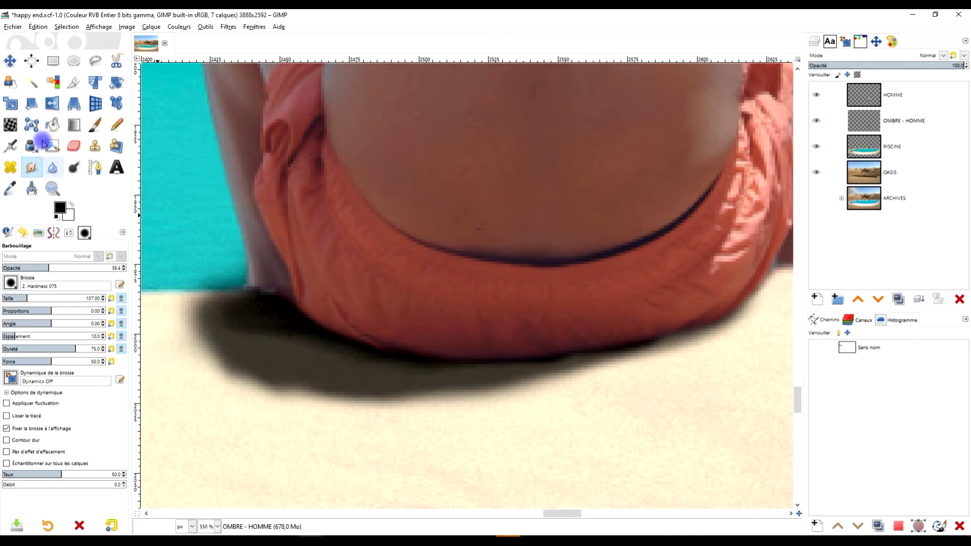
drag(508, 334, 417, 374)
mouse_move(522, 365)
mouse_down()
mouse_move(522, 356)
mouse_move(577, 357)
mouse_move(626, 333)
mouse_up()
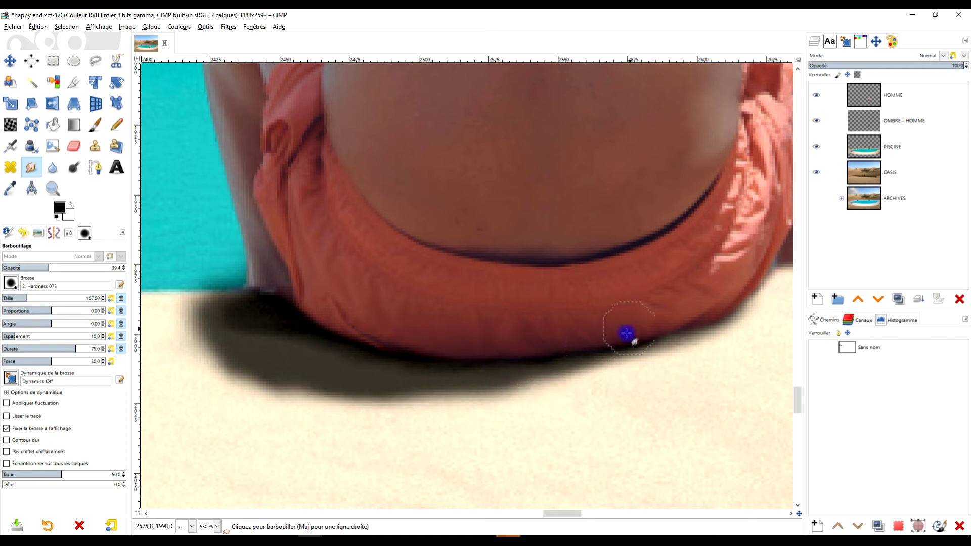
drag(499, 401, 506, 416)
drag(314, 328, 349, 358)
drag(296, 327, 385, 361)
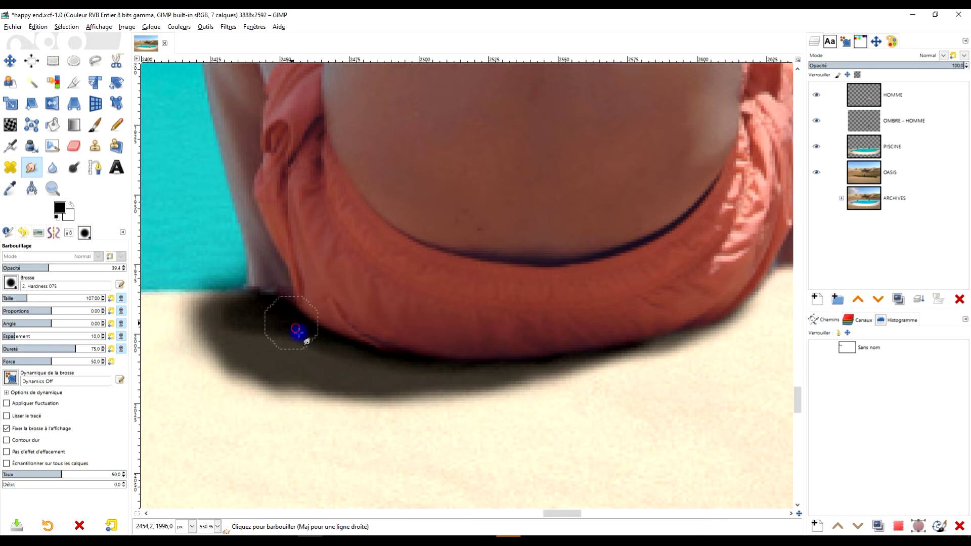
mouse_move(446, 356)
mouse_down()
mouse_move(503, 362)
mouse_move(682, 330)
mouse_up()
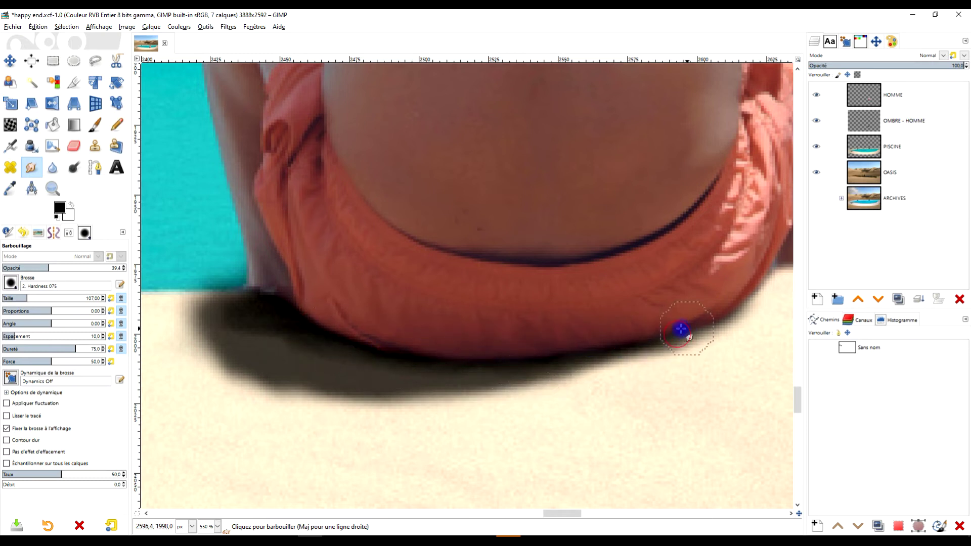
Step: Blend the shadow's right edge and smear its left end near the water into the sand
click(722, 347)
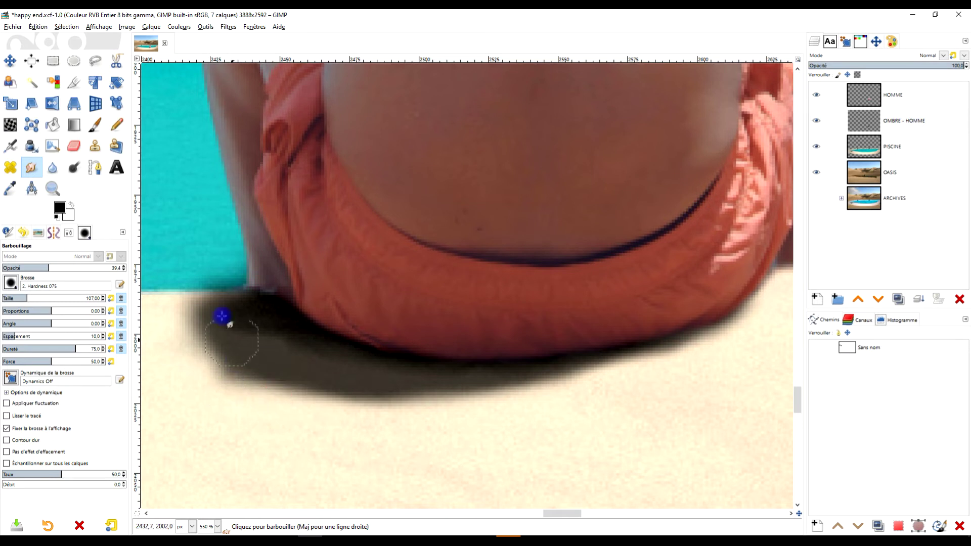
click(192, 256)
mouse_move(192, 256)
mouse_down()
mouse_move(281, 352)
mouse_move(217, 393)
mouse_up()
ctrl+scroll(227, 393, down, 3)
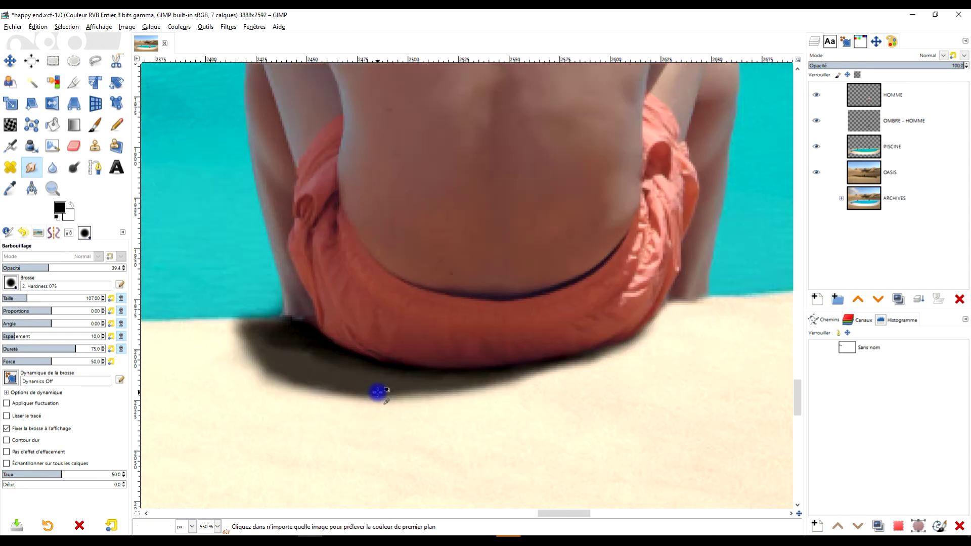
ctrl+scroll(399, 390, up, 1)
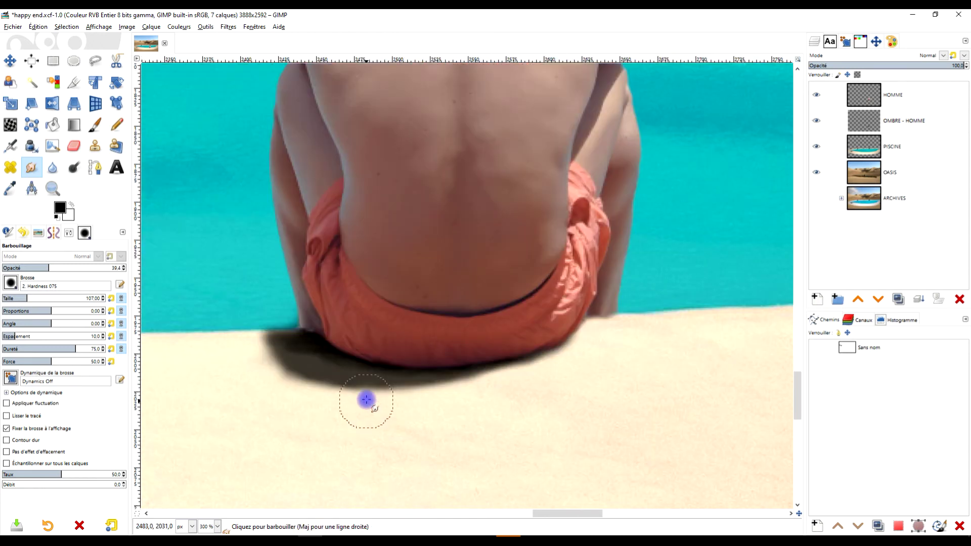
ctrl+scroll(644, 363, down, 3)
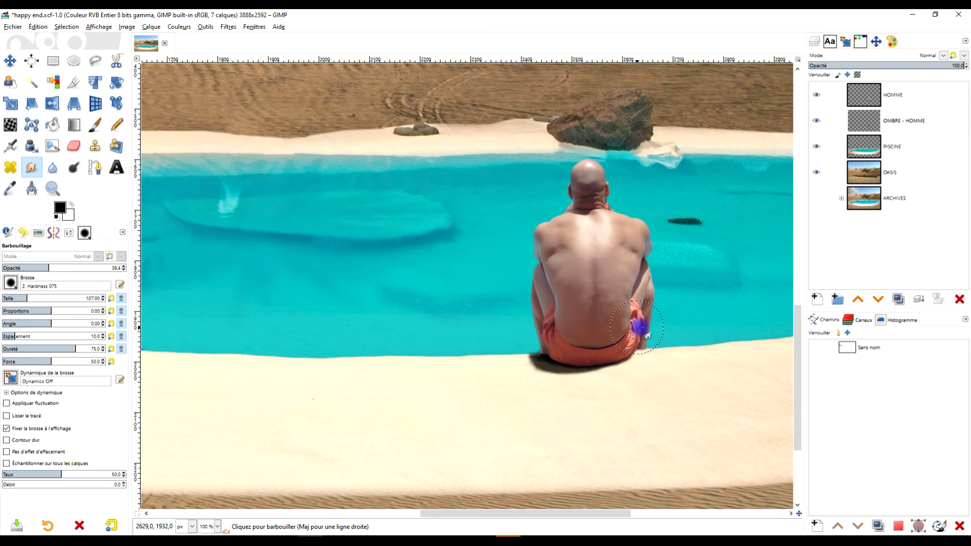
Step: Frame the whole composite and make PISCINE the active layer
ctrl+scroll(682, 340, down, 2)
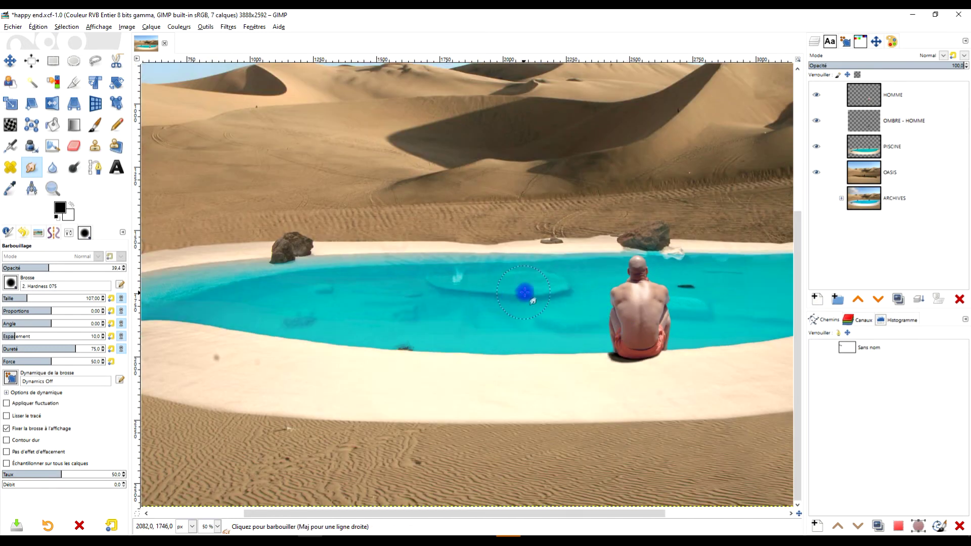
ctrl+scroll(526, 285, down, 2)
ctrl+scroll(587, 271, up, 1)
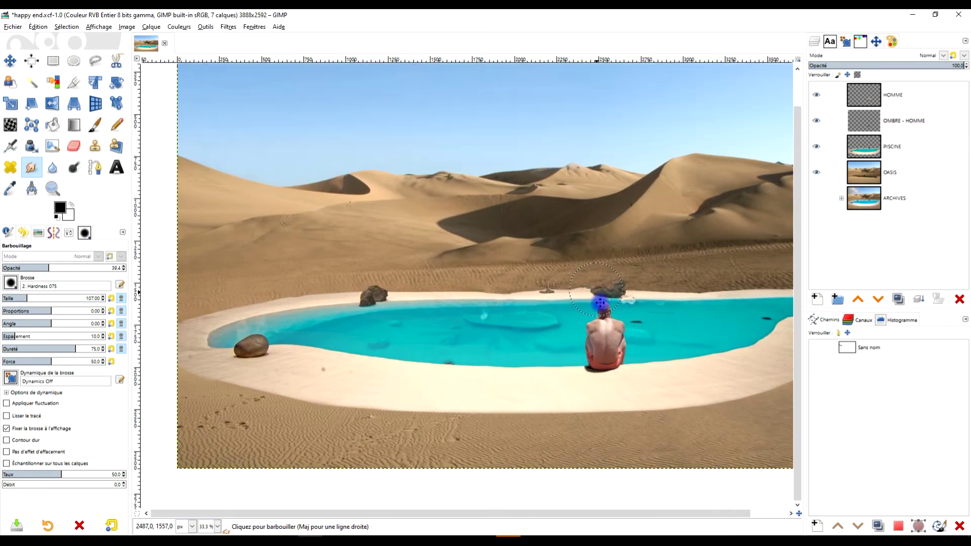
drag(600, 302, 568, 325)
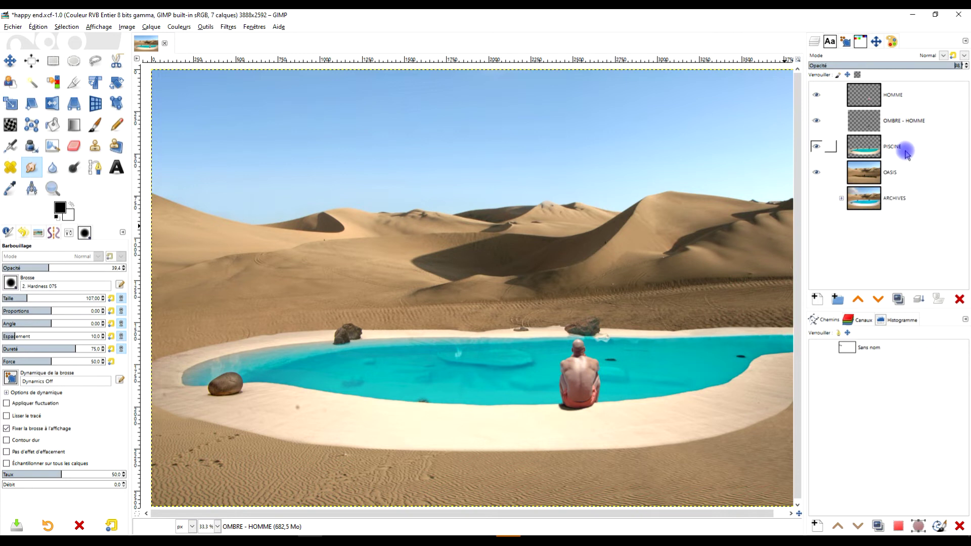
click(903, 146)
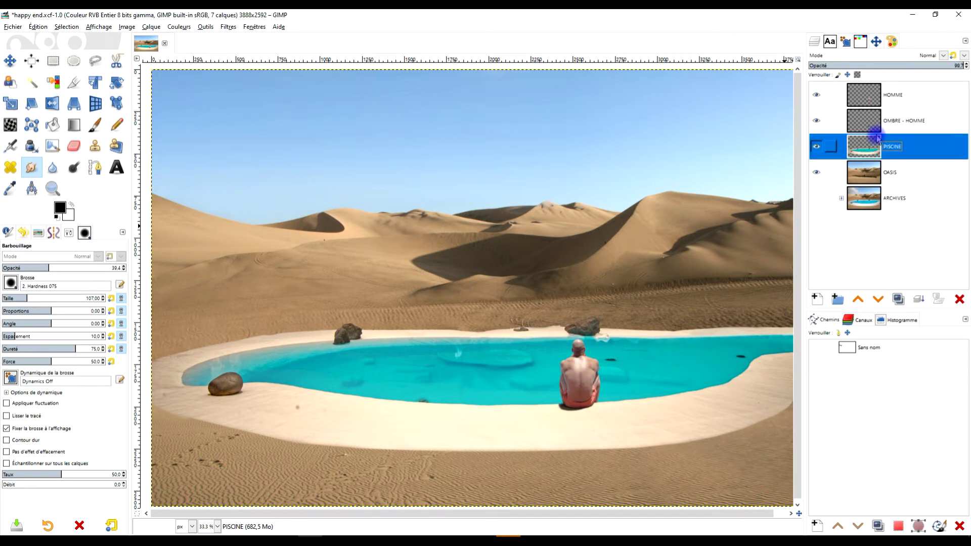
click(885, 121)
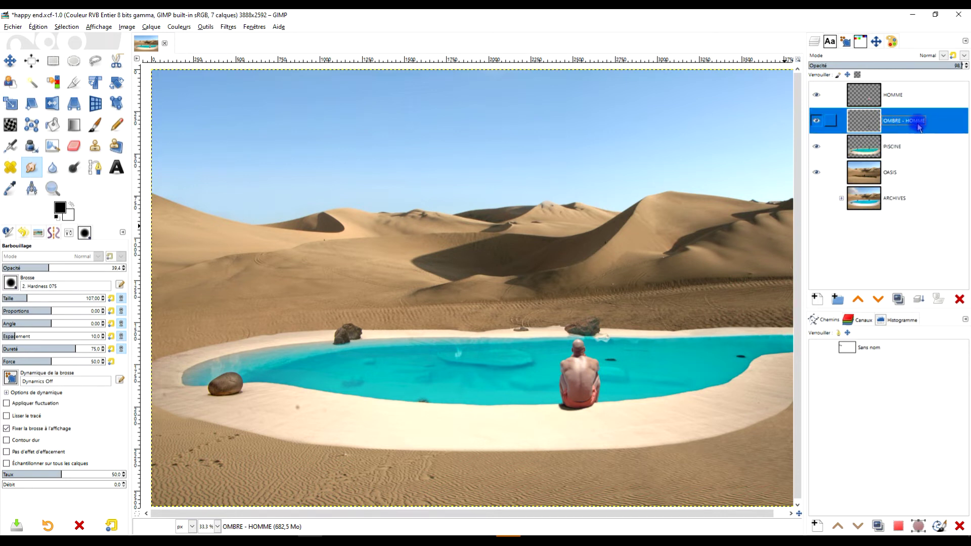
click(892, 146)
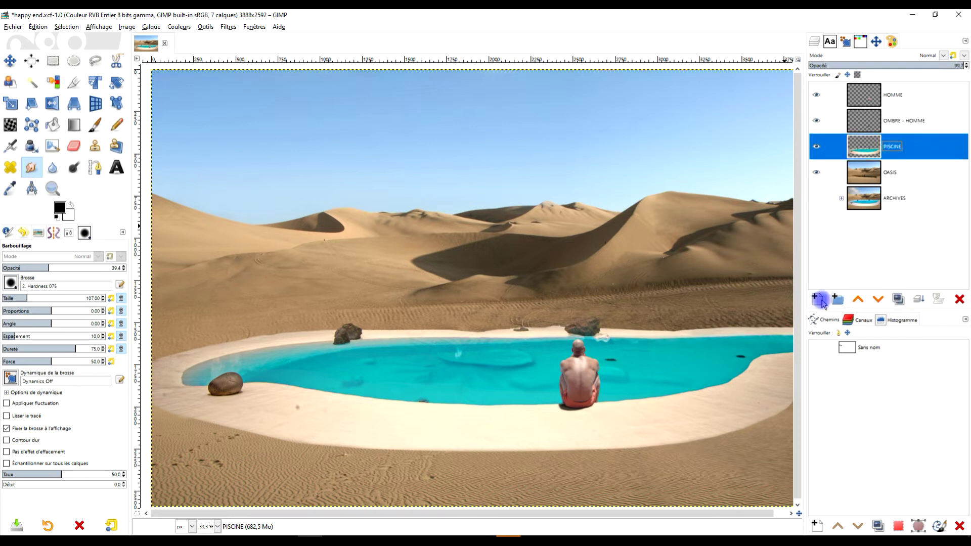
Step: Create a transparent layer named OMBRE - PIERRE above PISCINE
click(820, 300)
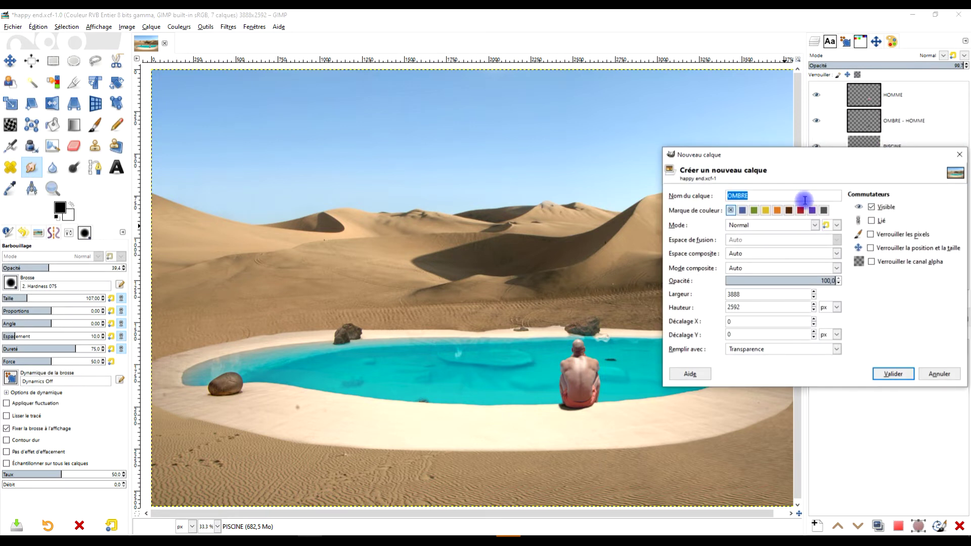
click(784, 197)
text(-)
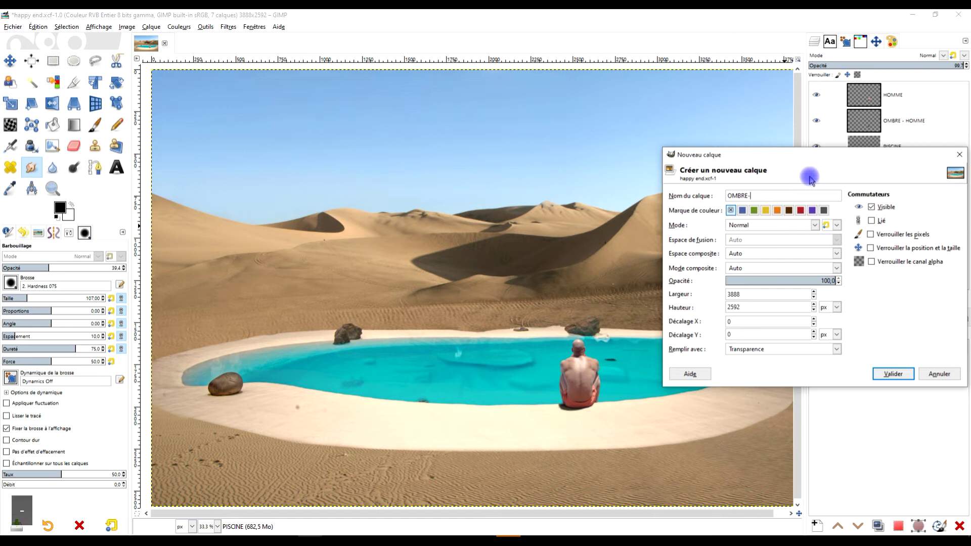
key(BackSpace)
text(- PIERRE)
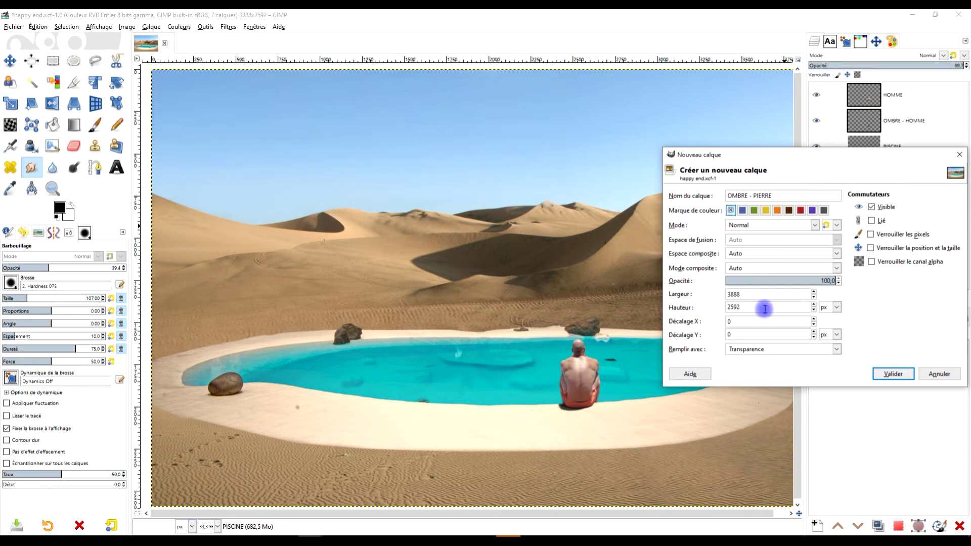
click(891, 374)
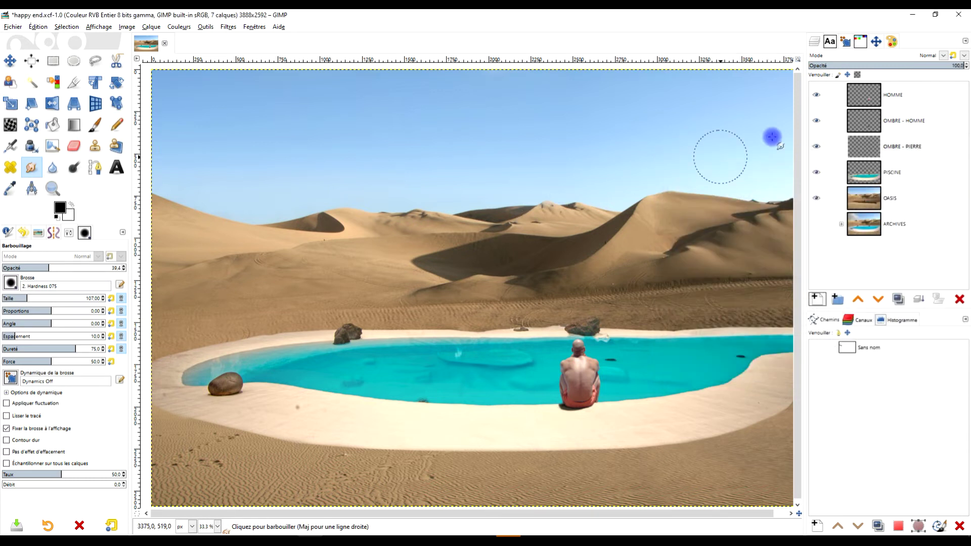
Step: On OMBRE - PIERRE, paint a dark shadow under the round stone and smudge its edges
click(930, 147)
scroll(192, 387, up, 3)
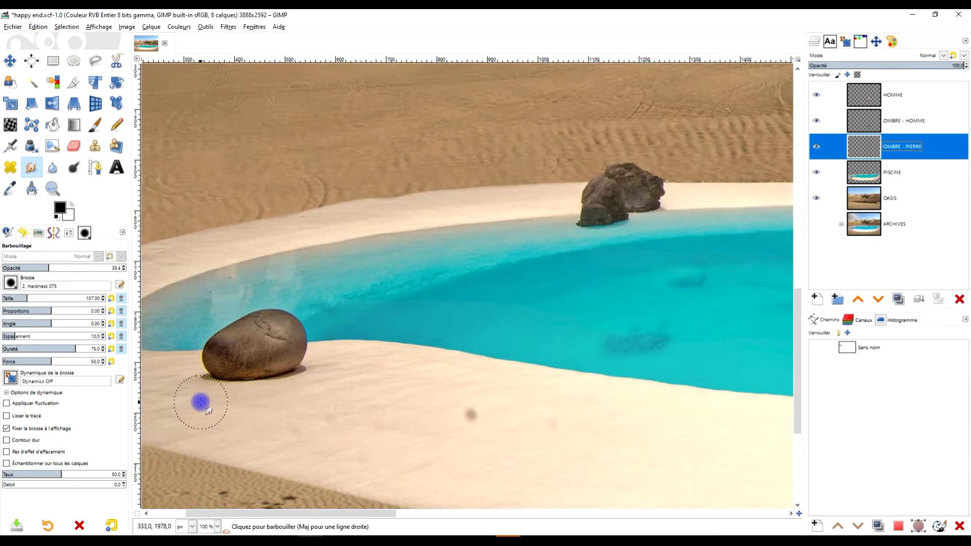
scroll(200, 401, up, 1)
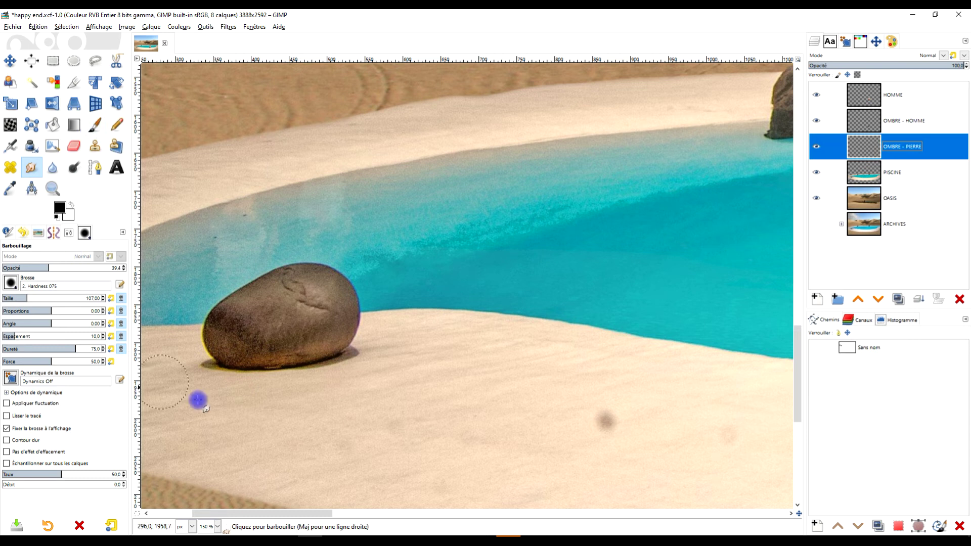
scroll(273, 371, up, 2)
drag(273, 371, 366, 385)
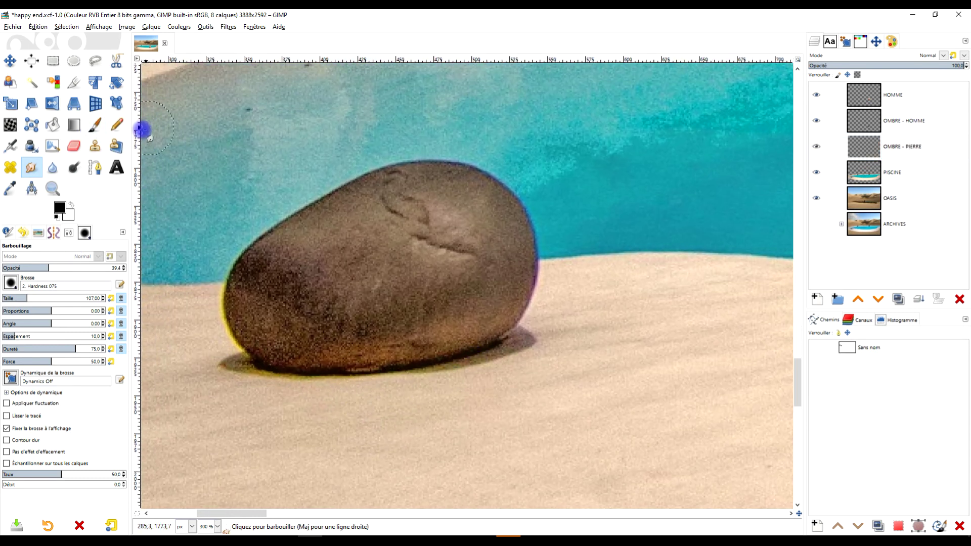
click(96, 126)
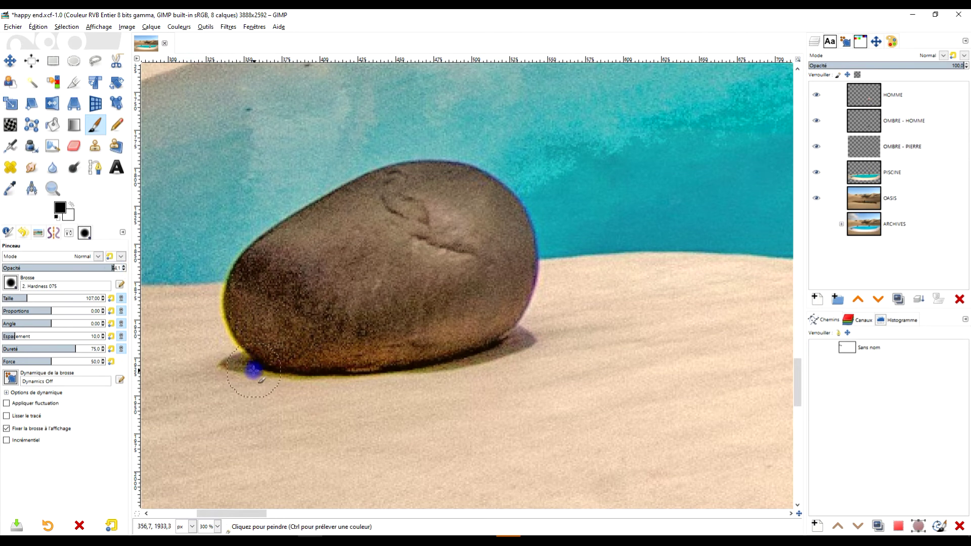
drag(244, 368, 413, 375)
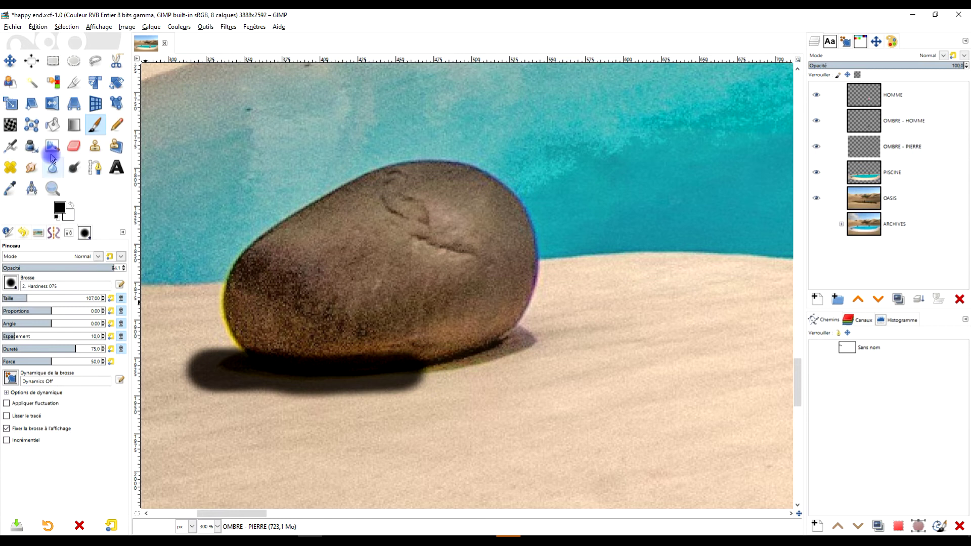
click(31, 168)
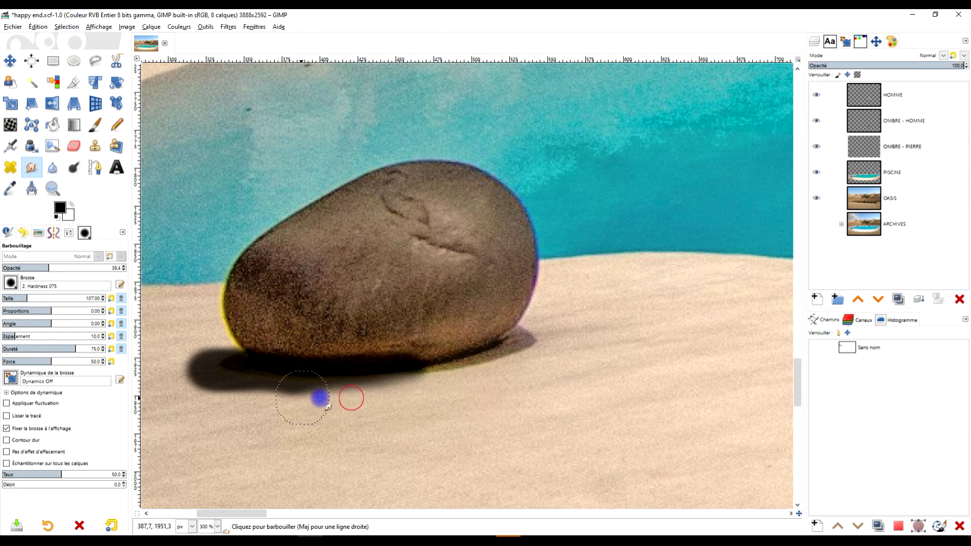
drag(376, 341, 369, 346)
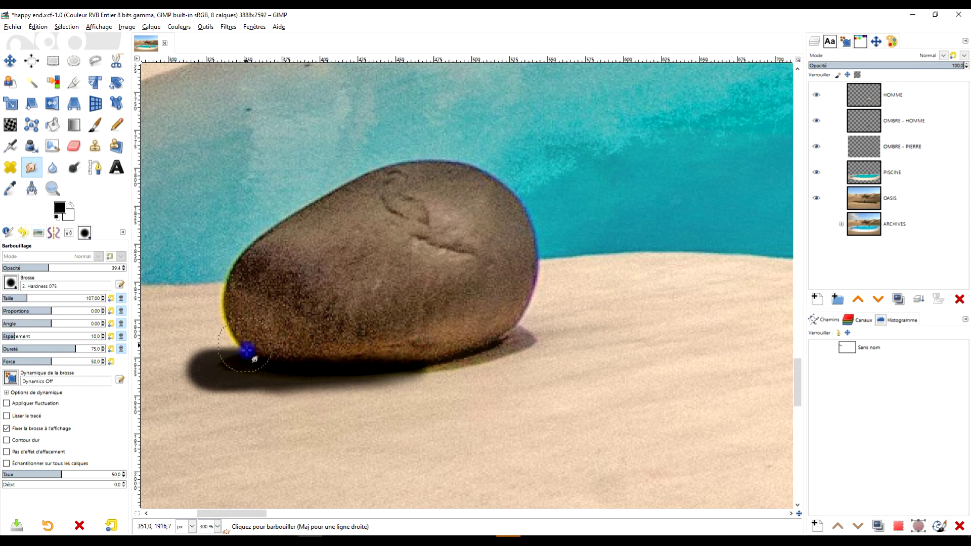
mouse_move(290, 350)
mouse_down()
mouse_move(440, 390)
mouse_move(364, 384)
mouse_move(314, 402)
mouse_move(240, 408)
mouse_move(214, 376)
mouse_move(174, 373)
mouse_move(183, 372)
mouse_up()
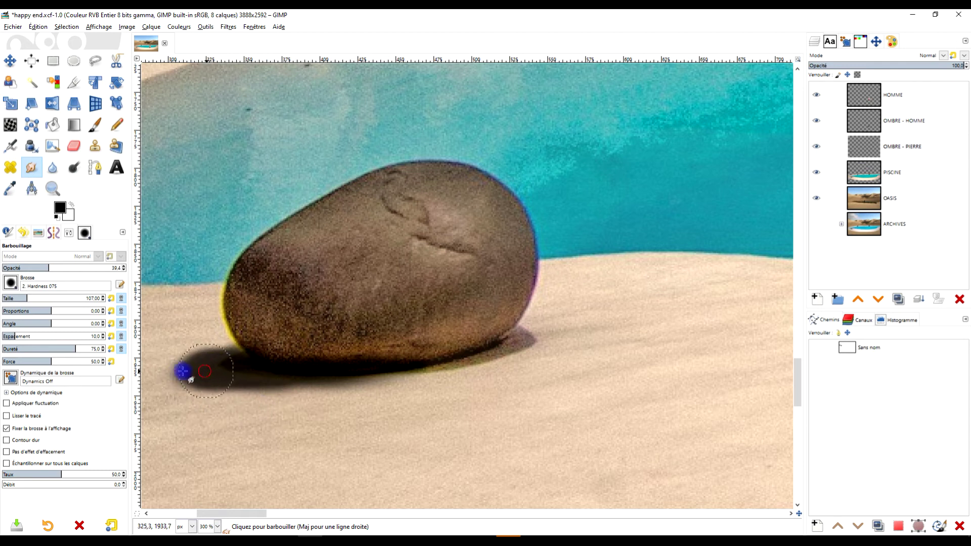
drag(268, 333, 271, 327)
Step: Paint a dark shadow at the rock's lower-left base and smudge its edges
scroll(403, 386, down, 3)
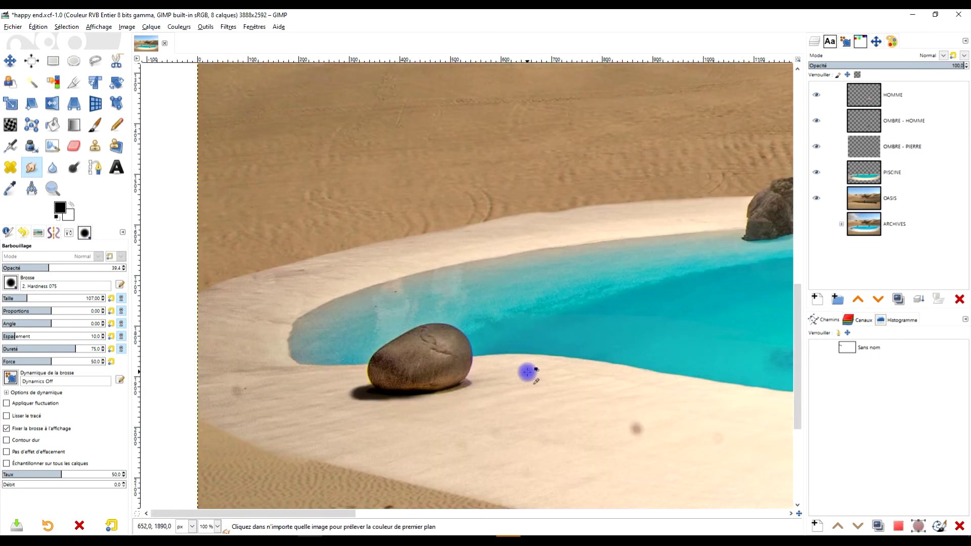
scroll(526, 373, down, 1)
scroll(631, 378, down, 1)
scroll(488, 272, up, 5)
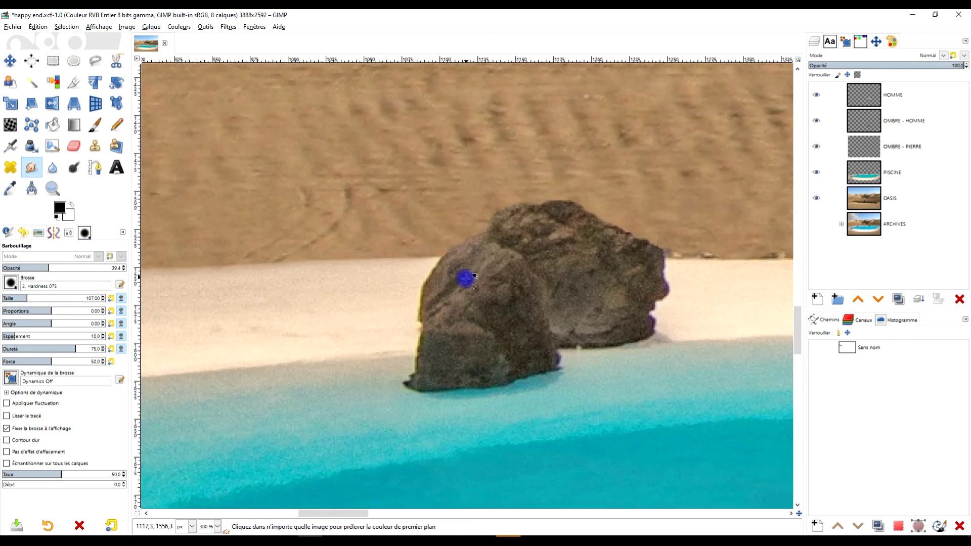
scroll(462, 275, up, 1)
key(p)
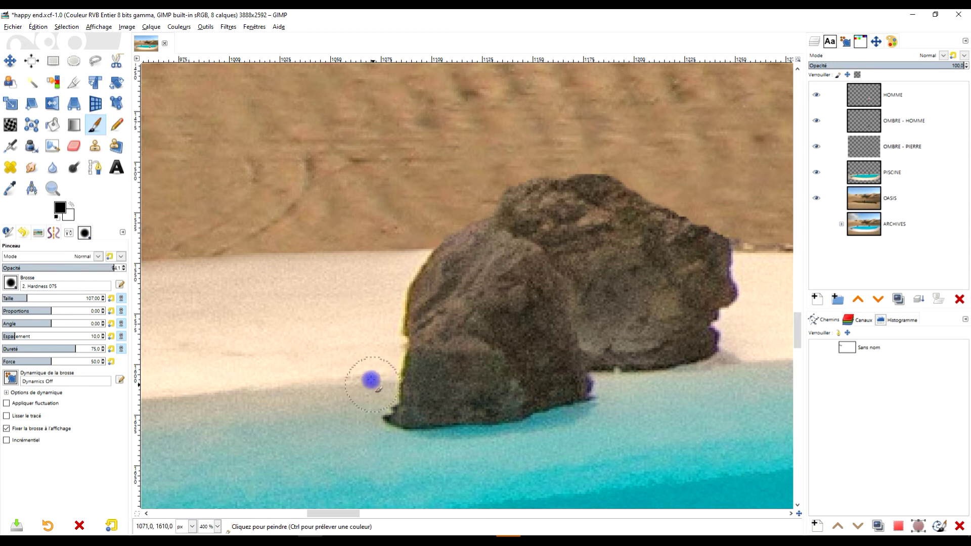
mouse_move(397, 416)
mouse_down()
mouse_move(364, 410)
mouse_move(380, 405)
mouse_up()
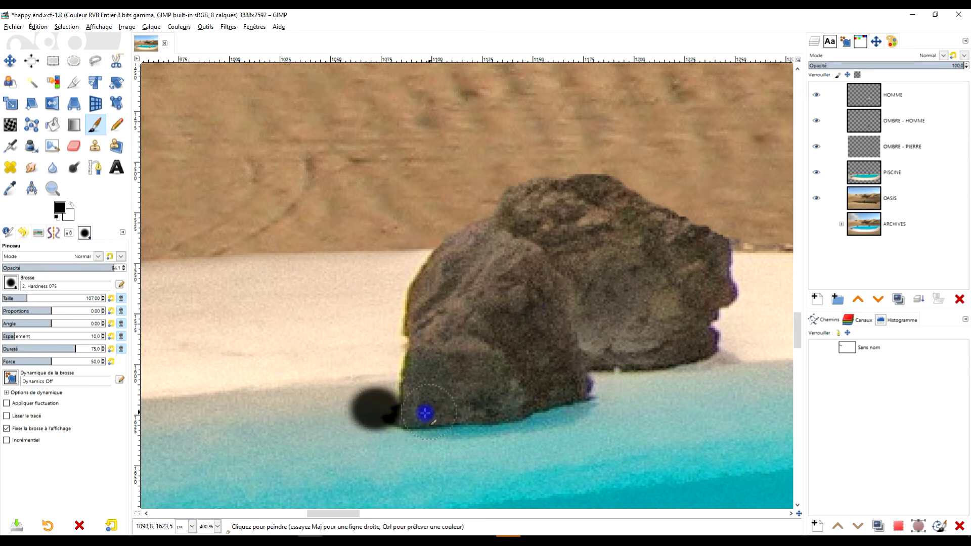
drag(401, 397, 392, 413)
click(31, 168)
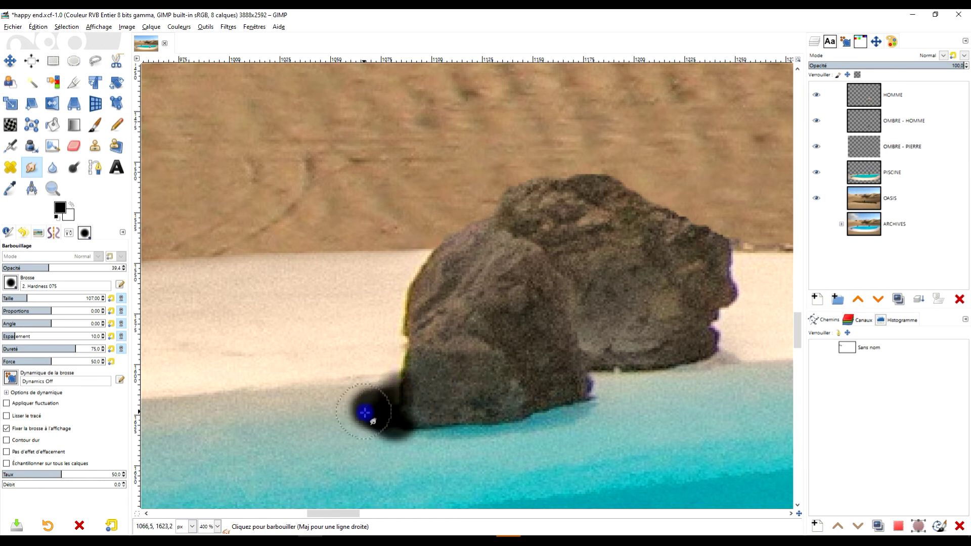
drag(379, 451, 396, 442)
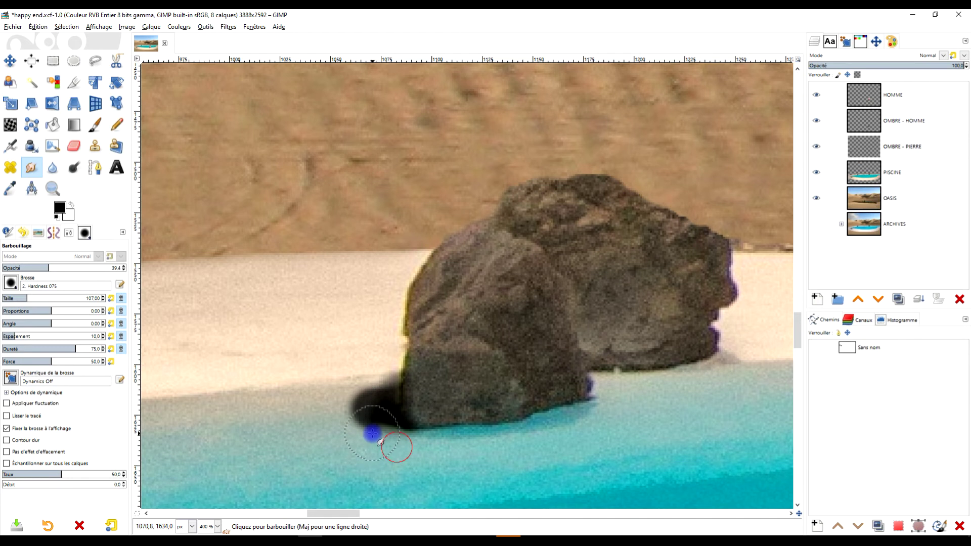
mouse_move(357, 422)
mouse_down()
mouse_move(393, 395)
mouse_move(371, 383)
mouse_up()
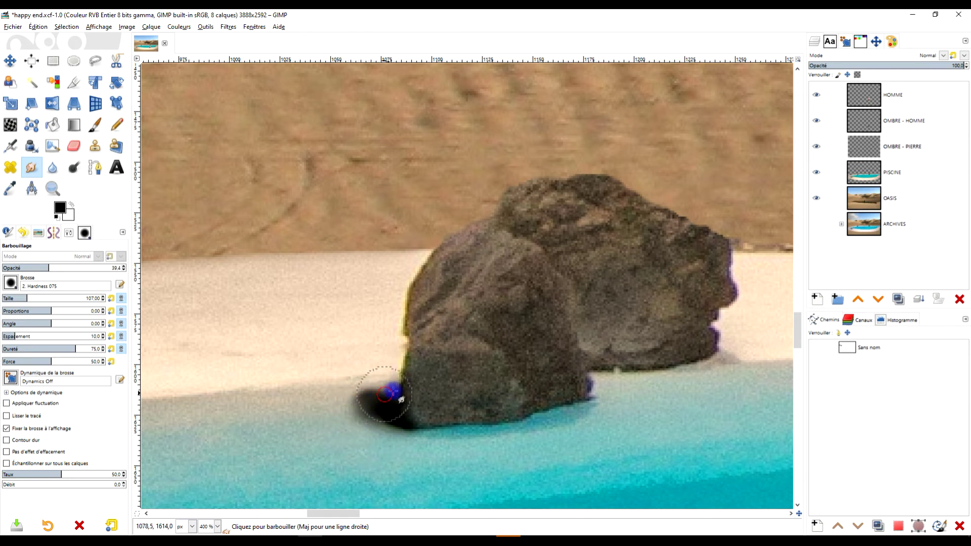
scroll(409, 395, down, 2)
Step: Paint a black shadow along the base of the large rock on the pool's far rim
scroll(586, 358, down, 1)
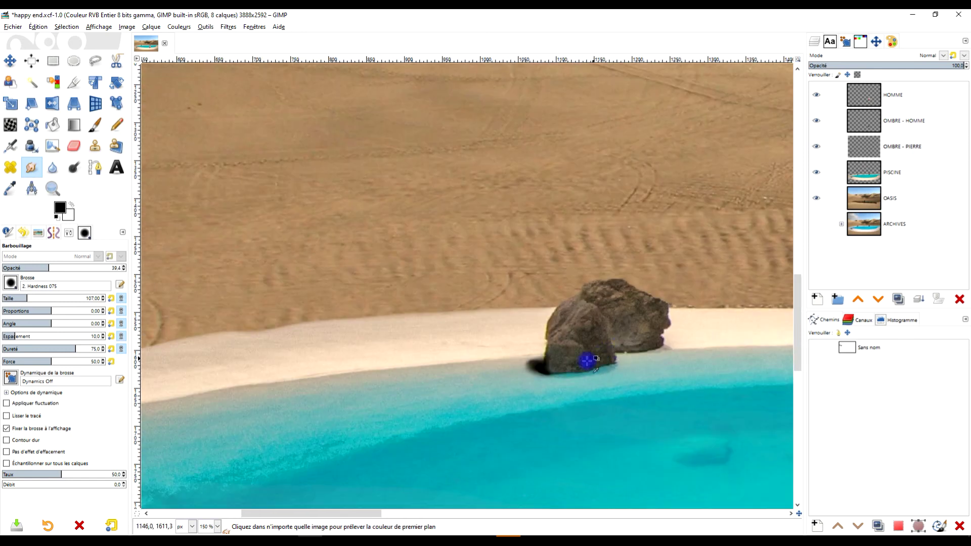
scroll(546, 383, up, 3)
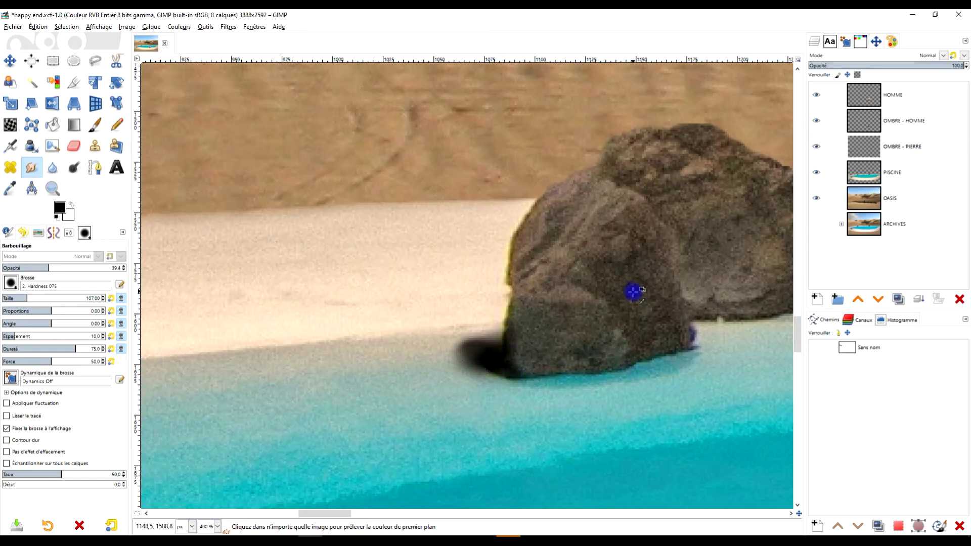
scroll(633, 288, down, 3)
scroll(506, 318, right, 5)
scroll(672, 317, down, 4)
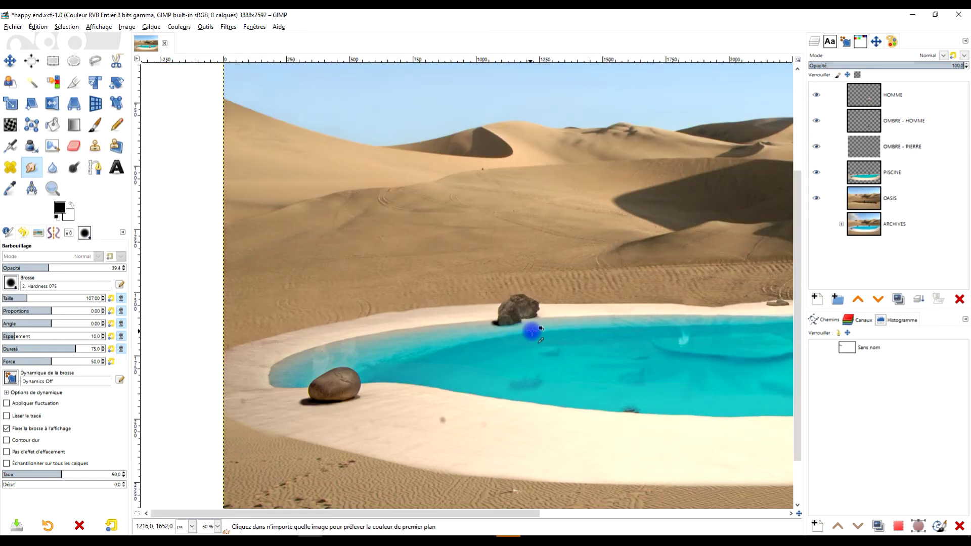
scroll(531, 330, up, 2)
scroll(455, 332, down, 1)
scroll(527, 329, up, 2)
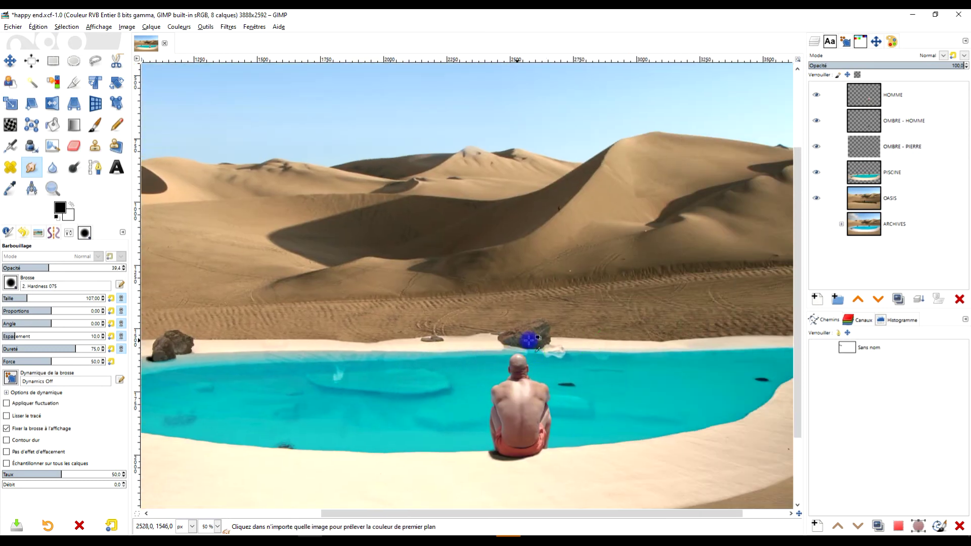
scroll(527, 359, up, 3)
click(94, 124)
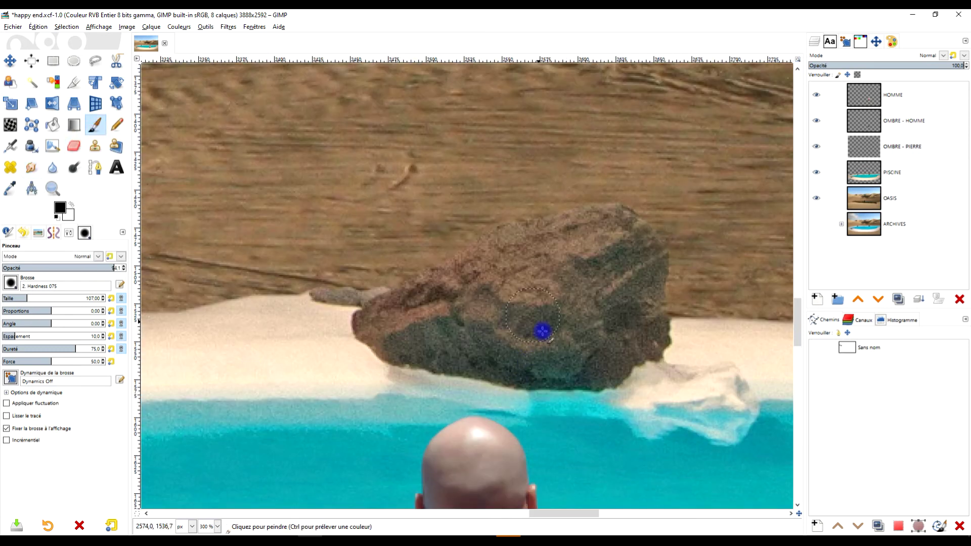
drag(533, 387, 356, 372)
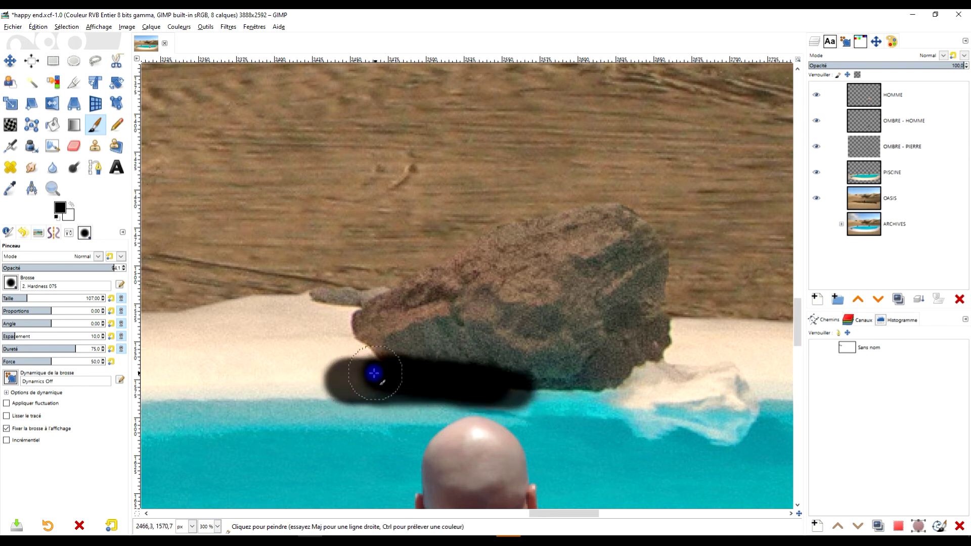
Step: Smudge the rock's shadow down and rightward along the waterline
click(32, 167)
drag(445, 350, 400, 349)
mouse_move(540, 363)
mouse_down()
mouse_move(509, 418)
mouse_move(586, 399)
mouse_move(450, 411)
mouse_move(577, 405)
mouse_move(503, 386)
mouse_move(517, 381)
mouse_move(586, 392)
mouse_move(505, 382)
mouse_move(523, 383)
mouse_up()
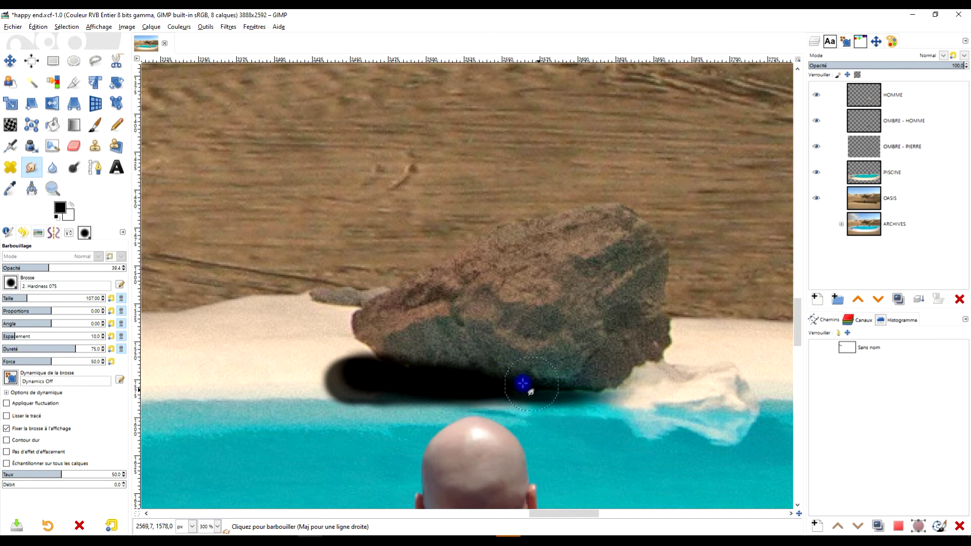
mouse_move(357, 406)
mouse_down()
mouse_move(477, 401)
mouse_move(358, 397)
mouse_move(348, 390)
mouse_move(404, 369)
mouse_move(382, 373)
mouse_move(425, 377)
mouse_move(345, 380)
mouse_move(352, 386)
mouse_move(403, 388)
mouse_move(358, 368)
mouse_move(364, 353)
mouse_move(379, 354)
mouse_move(365, 343)
mouse_move(330, 351)
mouse_move(342, 336)
mouse_move(314, 369)
mouse_move(324, 429)
mouse_up()
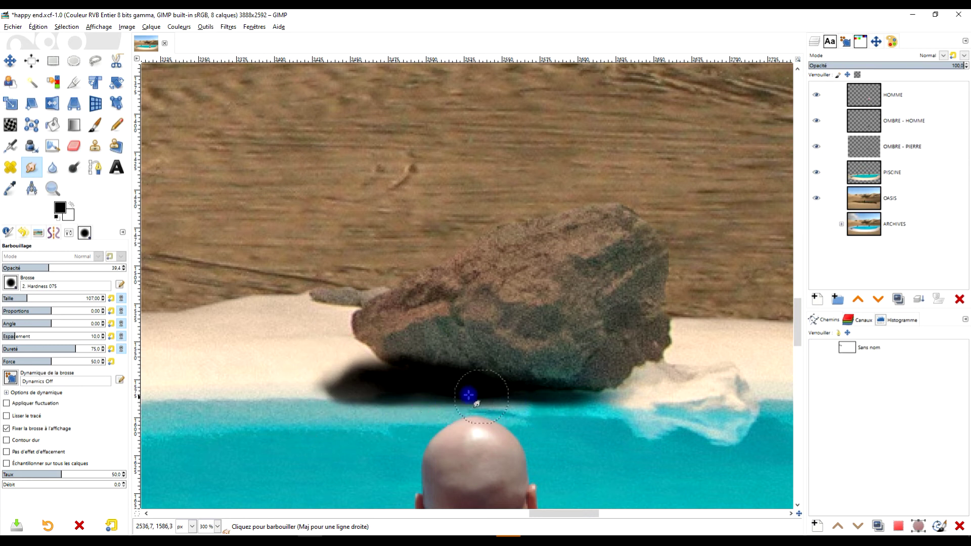
drag(465, 397, 567, 398)
drag(463, 379, 545, 390)
mouse_move(469, 387)
mouse_down()
mouse_move(604, 387)
mouse_move(610, 399)
mouse_up()
Step: Soften the shadow edges along the waterline and beside the man's head
mouse_move(376, 401)
mouse_down()
mouse_move(347, 412)
mouse_move(553, 408)
mouse_move(548, 420)
mouse_up()
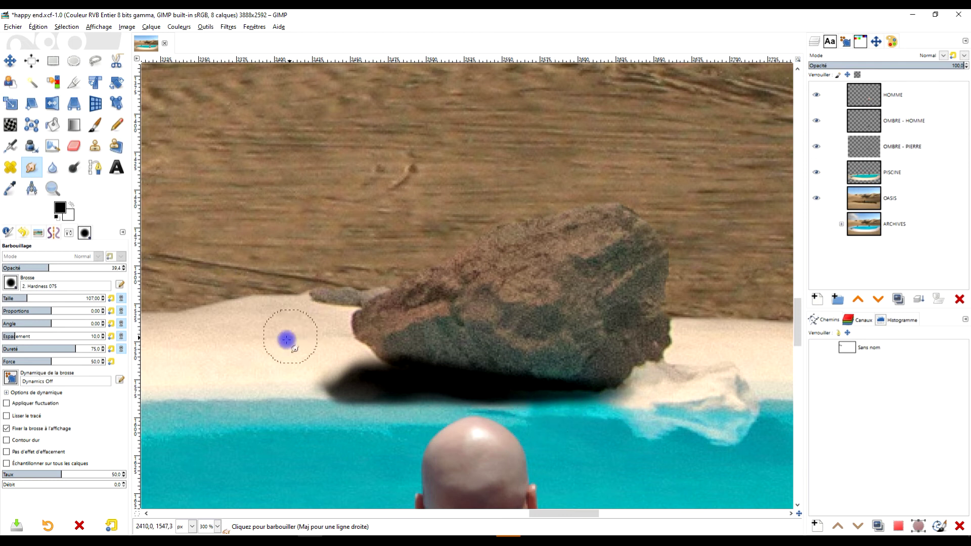
mouse_move(360, 360)
mouse_down()
mouse_move(364, 342)
mouse_move(396, 353)
mouse_up()
mouse_move(309, 375)
mouse_down()
mouse_move(325, 403)
mouse_move(371, 421)
mouse_up()
mouse_move(508, 411)
mouse_down()
mouse_move(603, 410)
mouse_move(440, 393)
mouse_move(568, 400)
mouse_up()
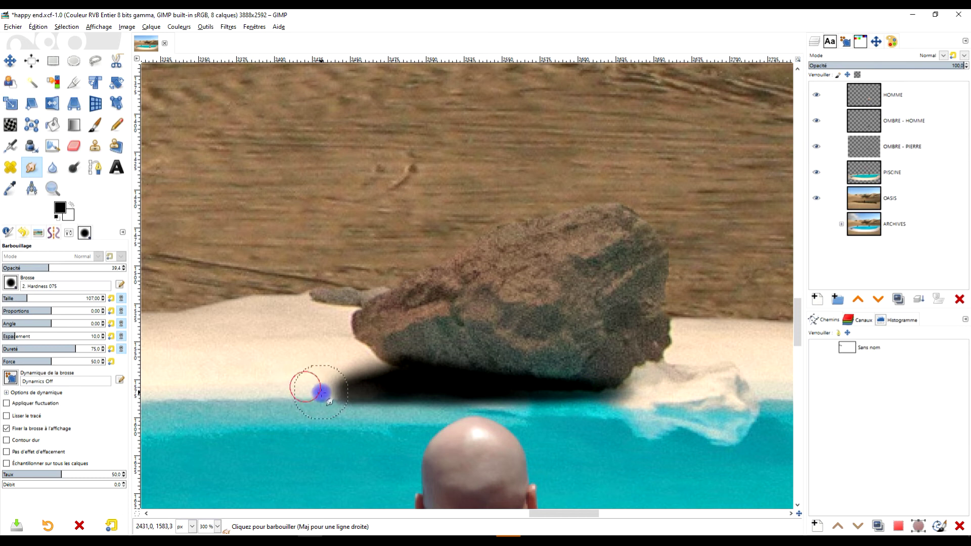
ctrl+scroll(331, 390, down, 3)
ctrl+scroll(349, 390, down, 2)
Step: Rename the OMBRE - PIERRE layer to 'OMBRE - PIERRES - PISCINE'
ctrl+scroll(352, 389, down, 1)
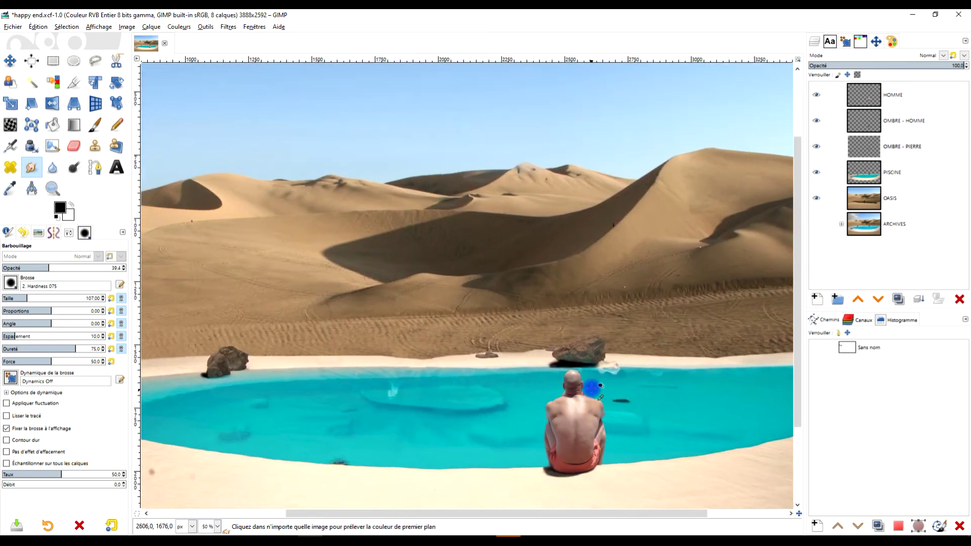
ctrl+scroll(494, 380, down, 1)
ctrl+scroll(431, 388, up, 1)
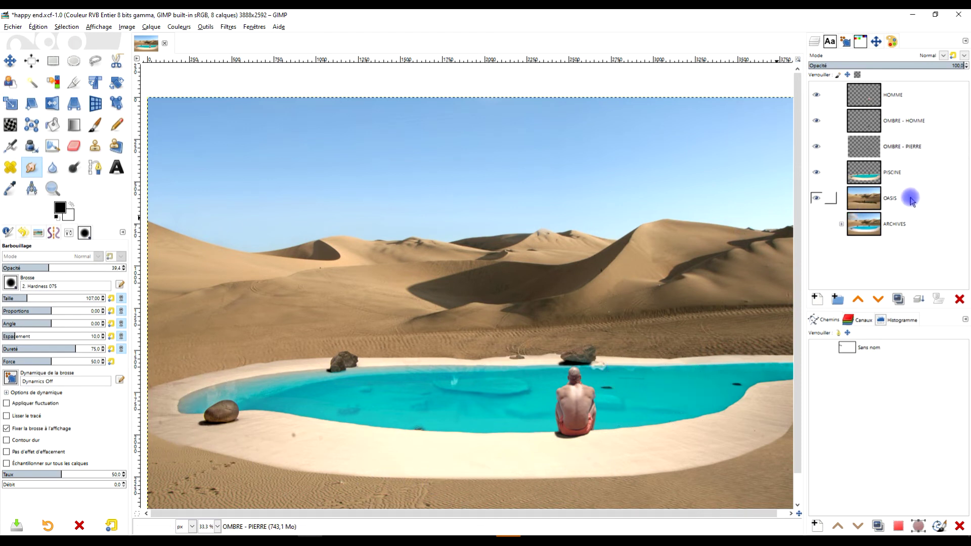
click(916, 150)
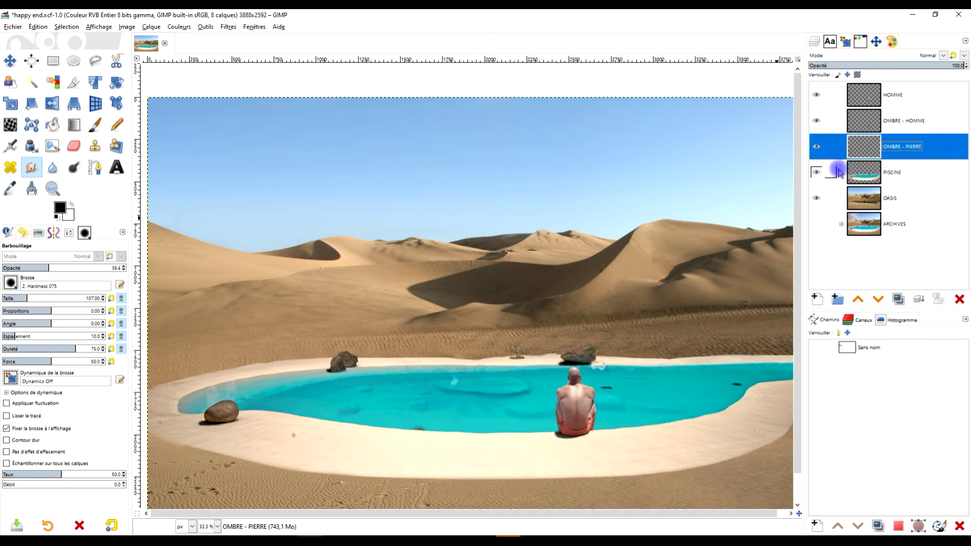
double_click(918, 148)
text(S - )
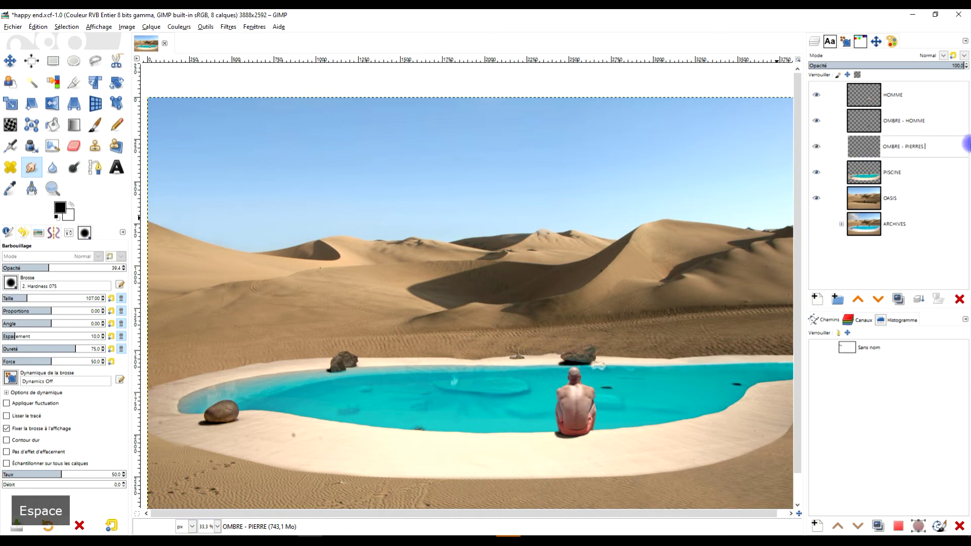
text(PISCI)
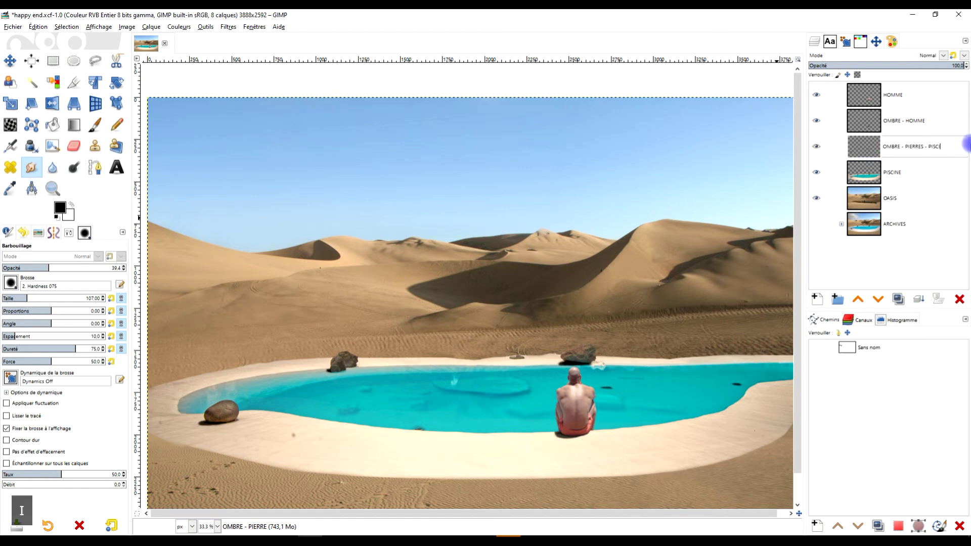
key(Return)
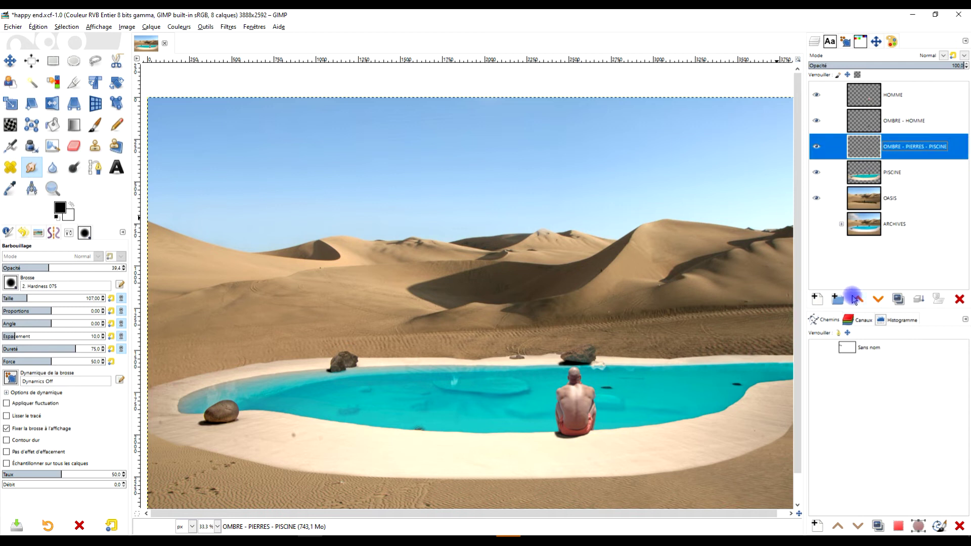
Step: Create a new layer group named 'PISCINE #1'
click(838, 299)
double_click(900, 147)
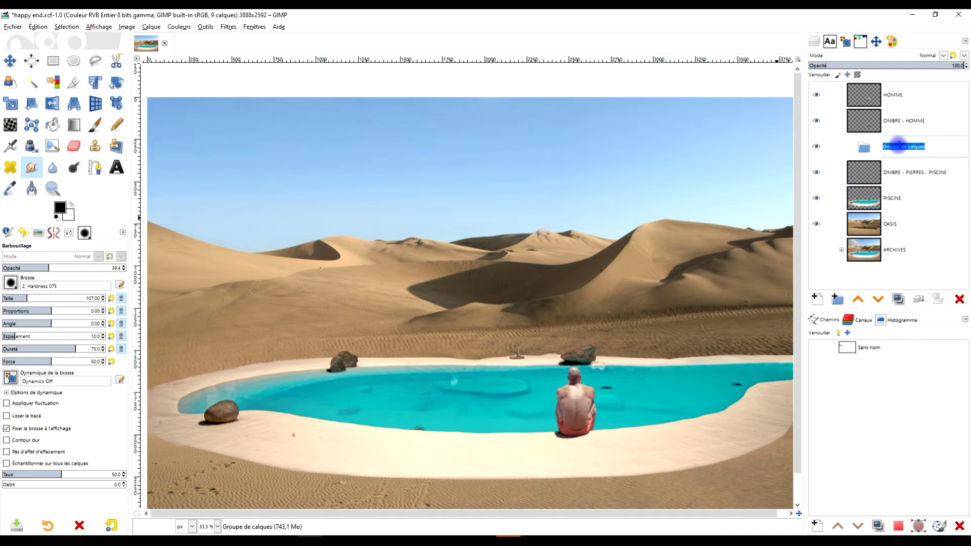
key(Caps_Lock)
text(PISCINE)
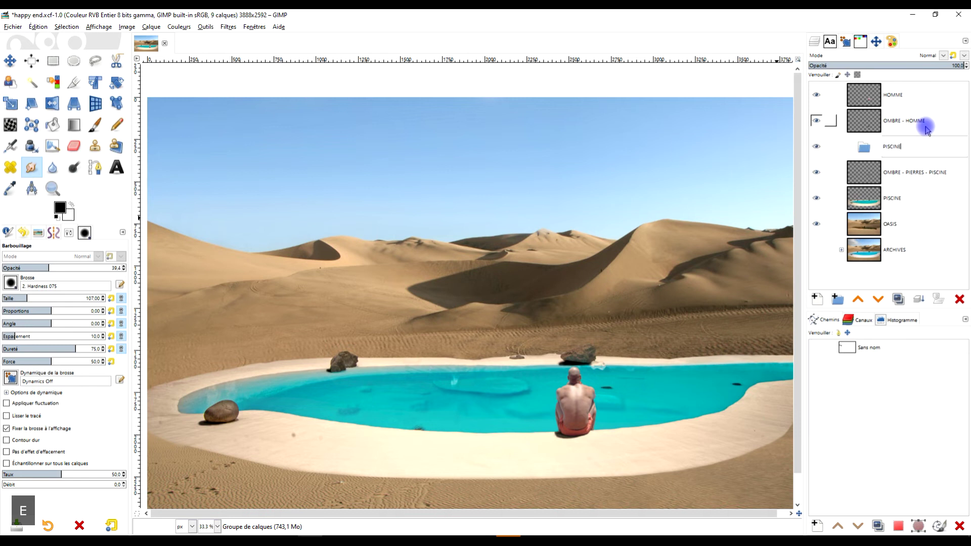
key(Return)
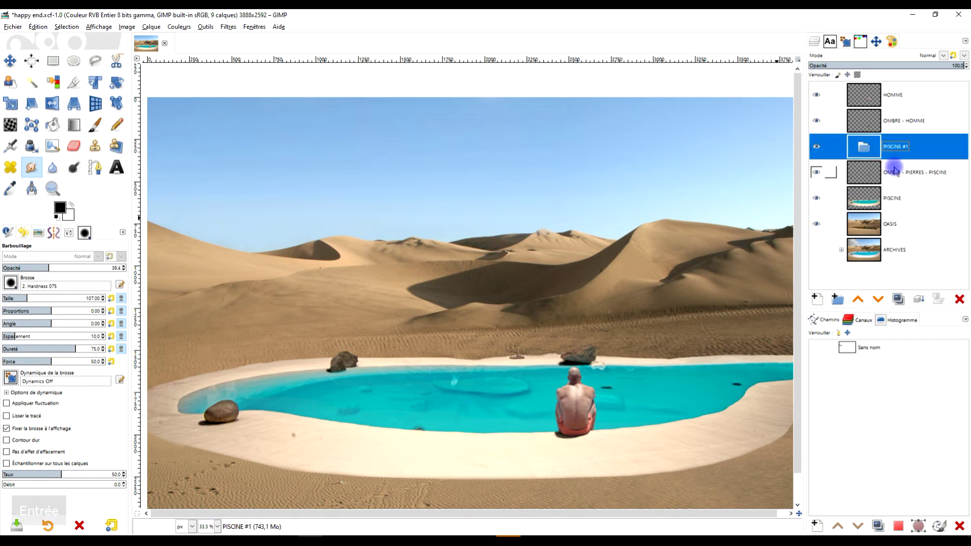
Step: Move OMBRE - PIERRES - PISCINE and PISCINE into the PISCINE #1 group and collapse it
drag(906, 172, 864, 152)
drag(871, 192, 866, 179)
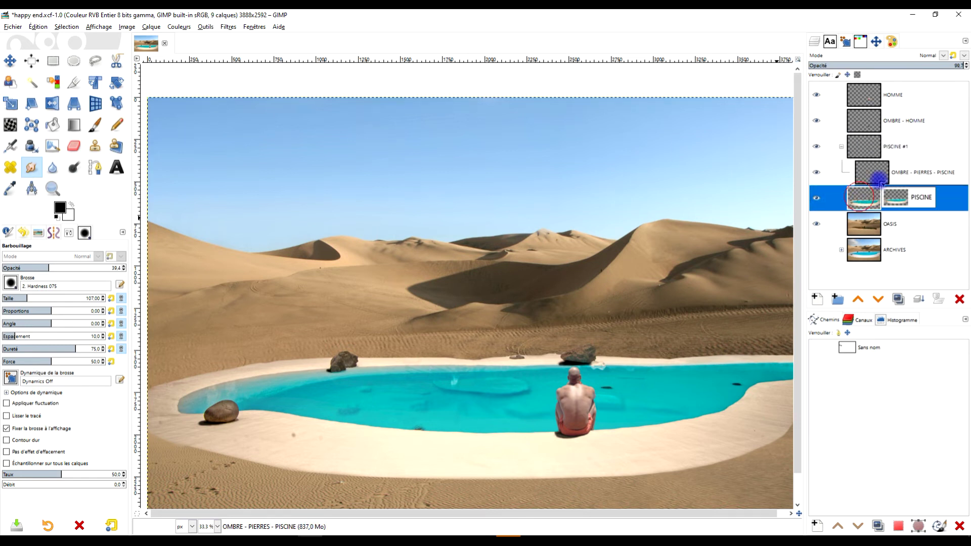
click(841, 147)
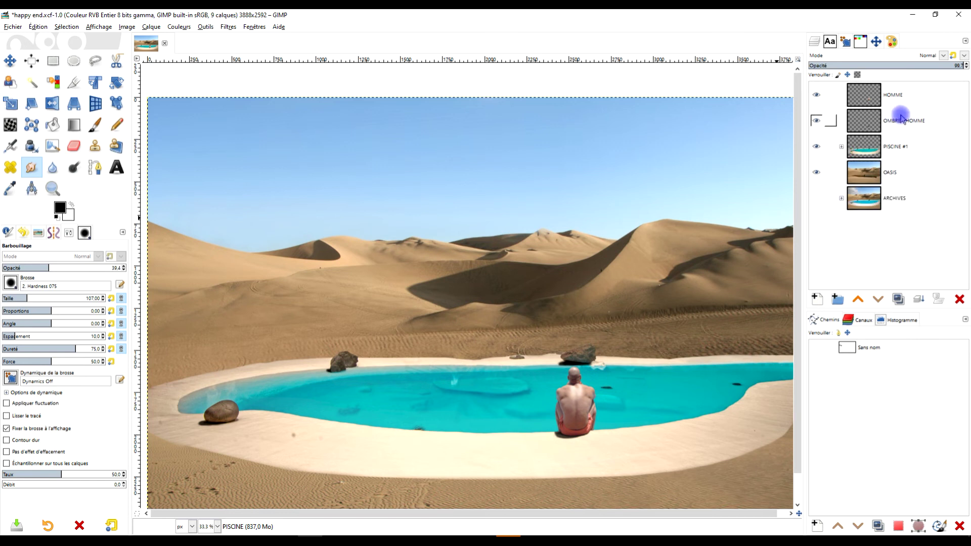
click(914, 102)
Step: Create a layer group named HOMME #1 holding the HOMME and OMBRE - HOMME layers, then collapse it
click(838, 299)
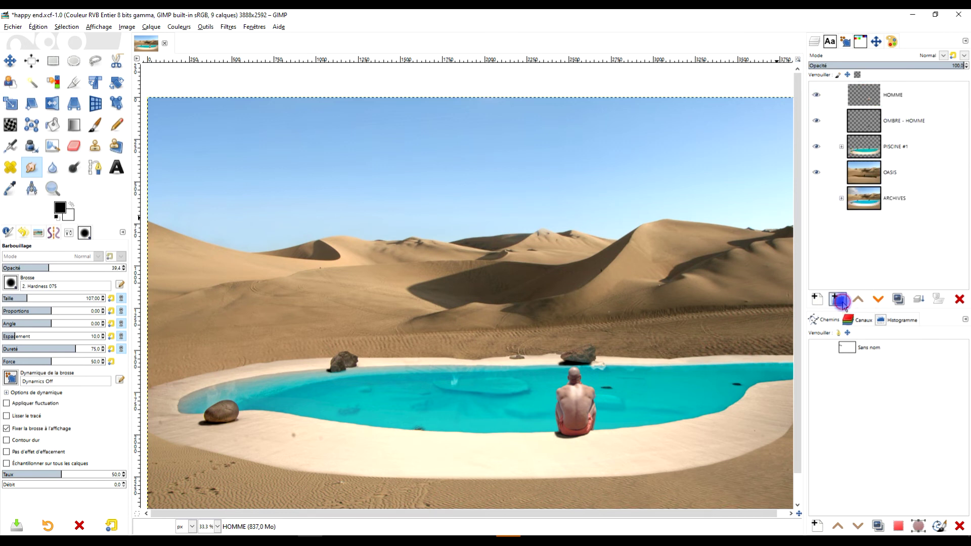
key(Caps_Lock)
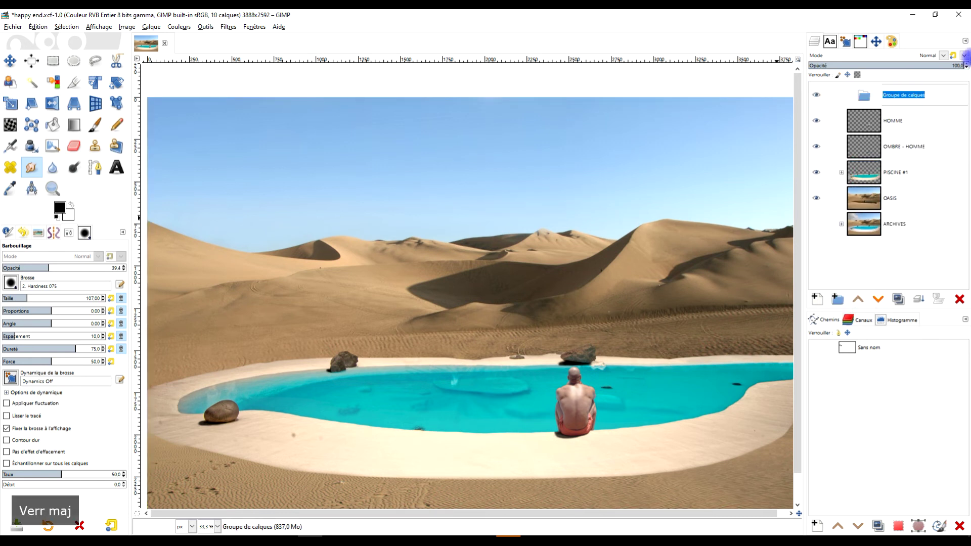
text(HOMME)
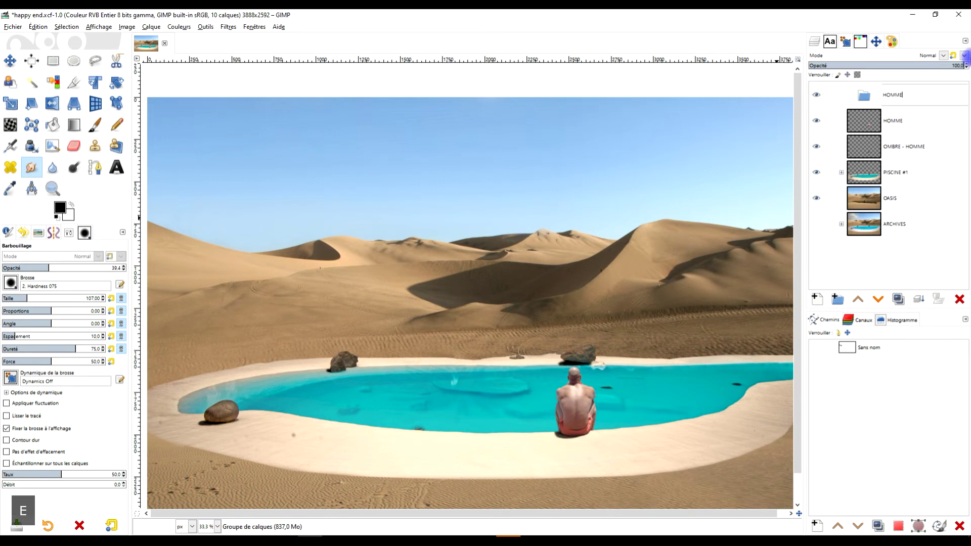
key(Return)
drag(866, 121, 870, 98)
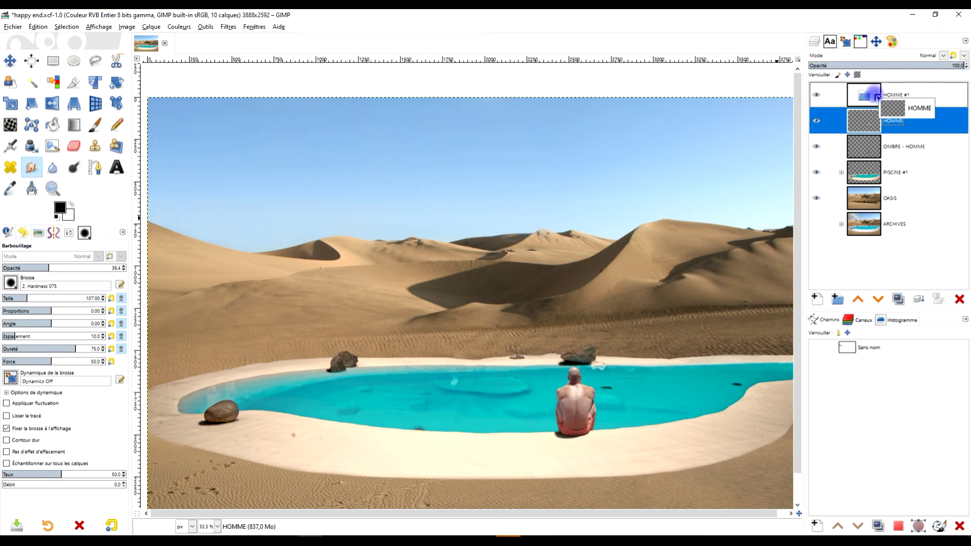
drag(834, 147, 860, 131)
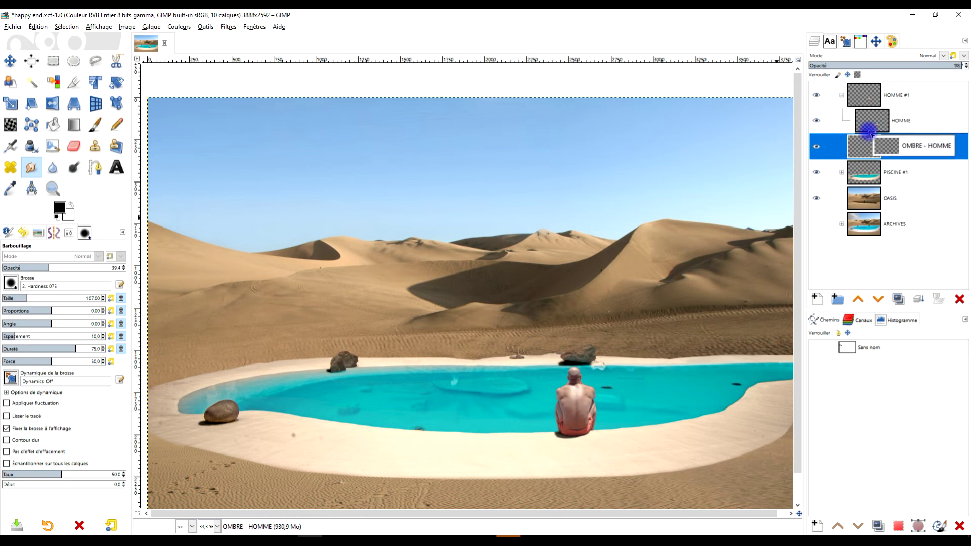
click(840, 95)
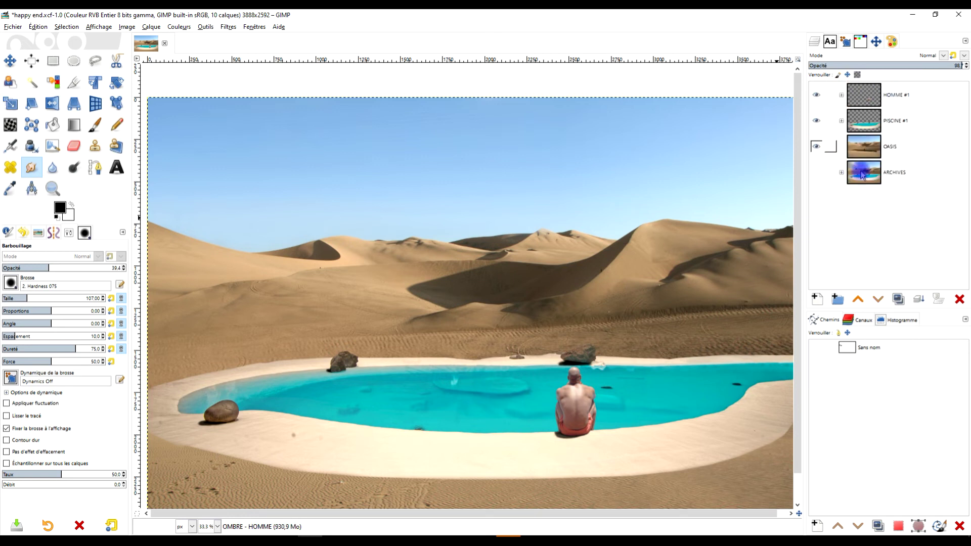
drag(873, 120, 873, 187)
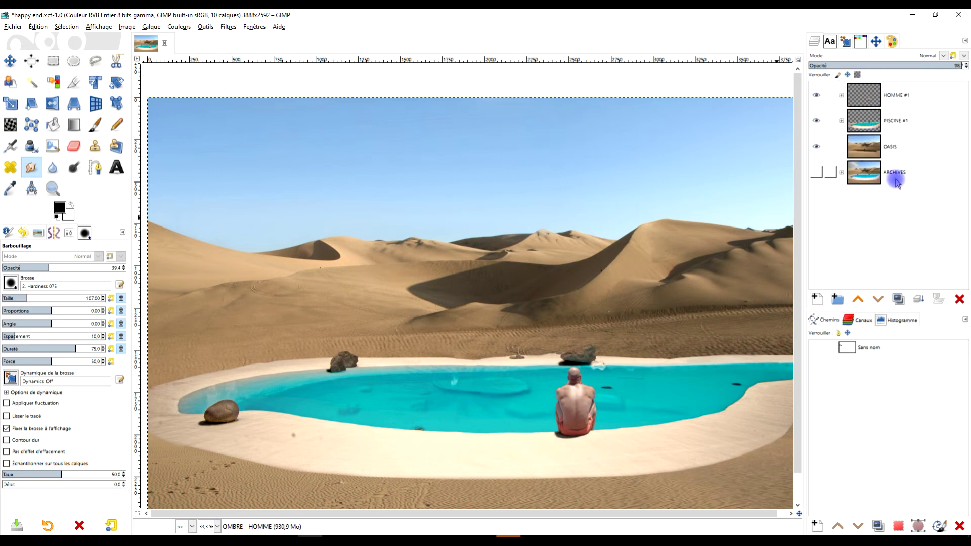
Step: Rename the OASIS layer to 'OASIS - ARRIERE-PLAN' and zoom so the whole image fills the window
click(896, 154)
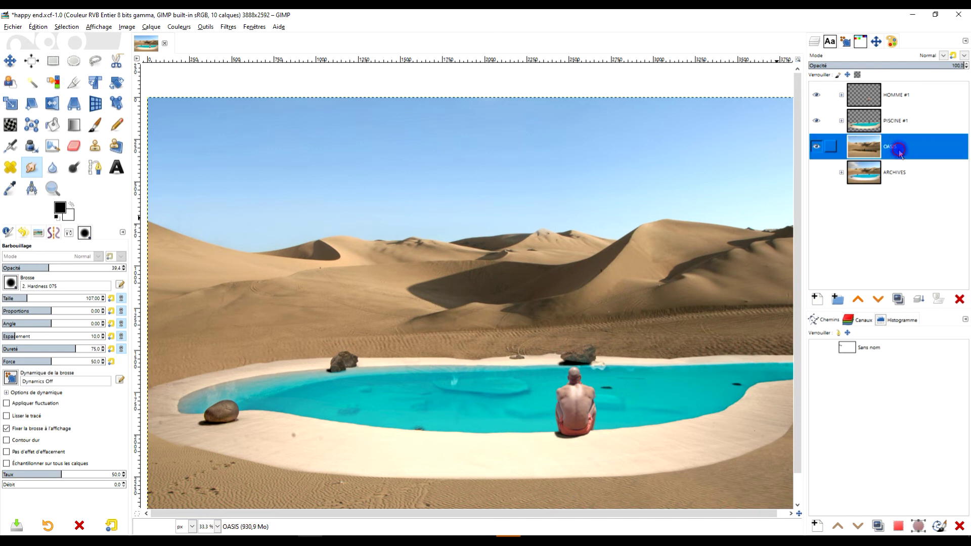
double_click(900, 147)
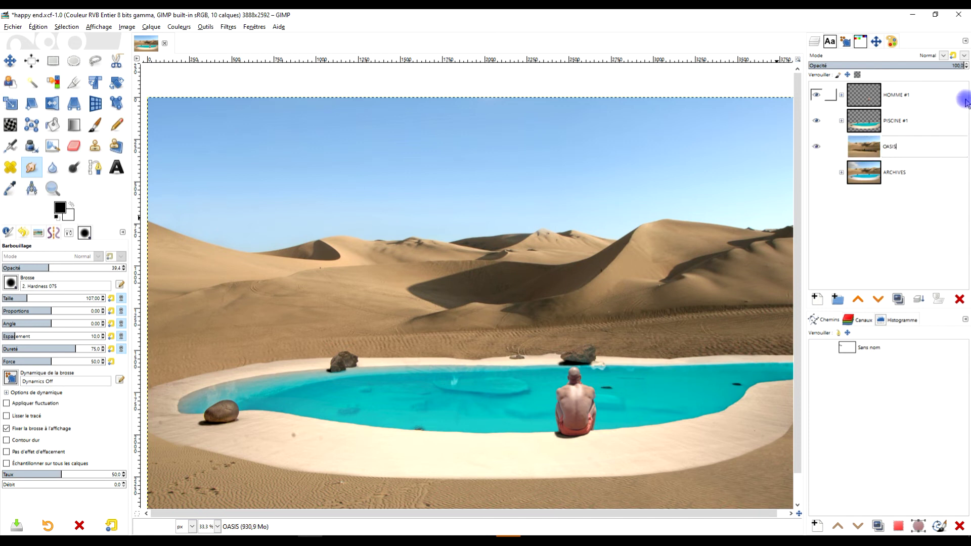
text( - ARRIERE-PLAN)
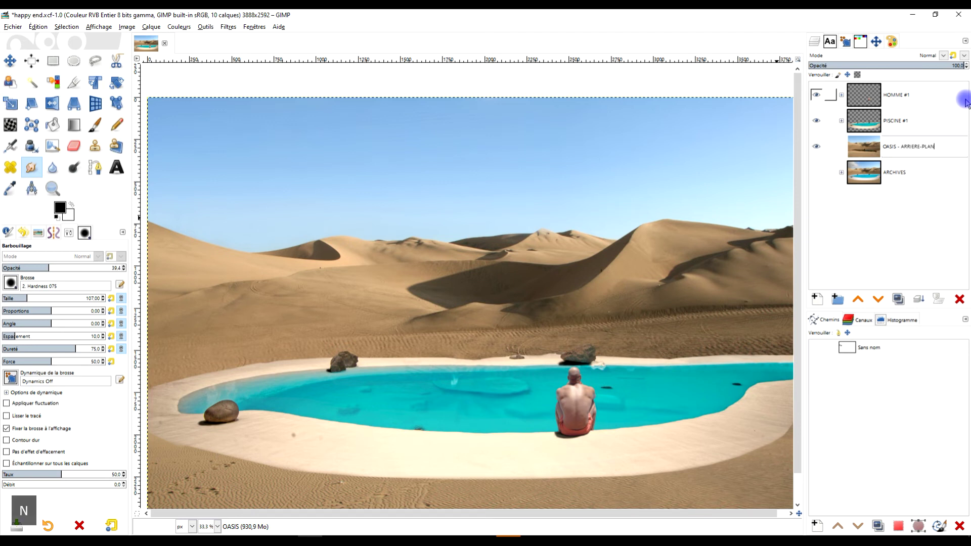
key(Return)
click(905, 180)
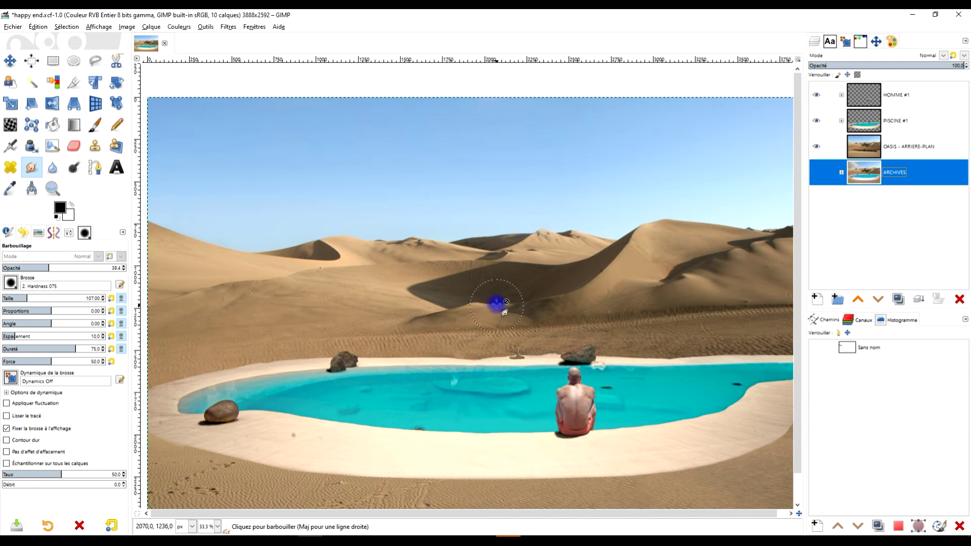
ctrl+scroll(494, 284, down, 1)
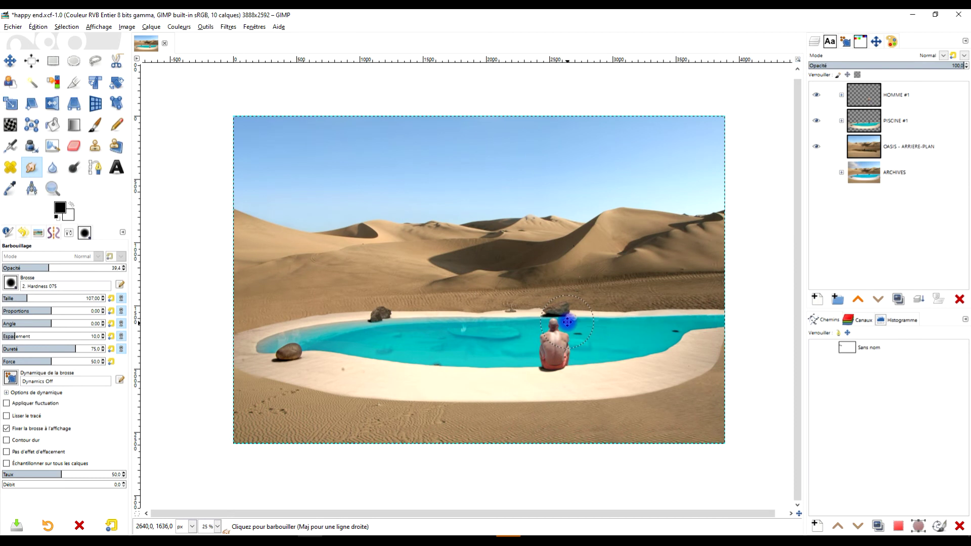
drag(225, 109, 730, 443)
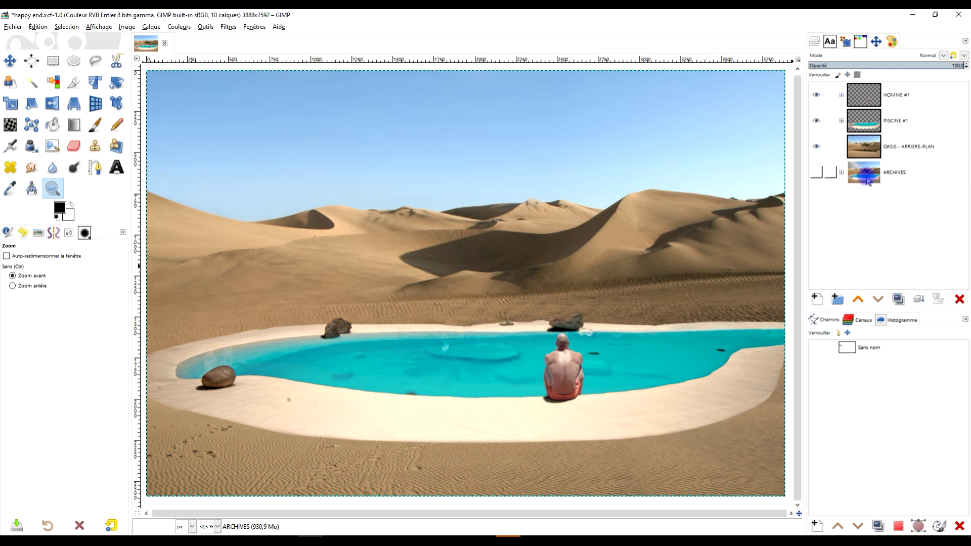
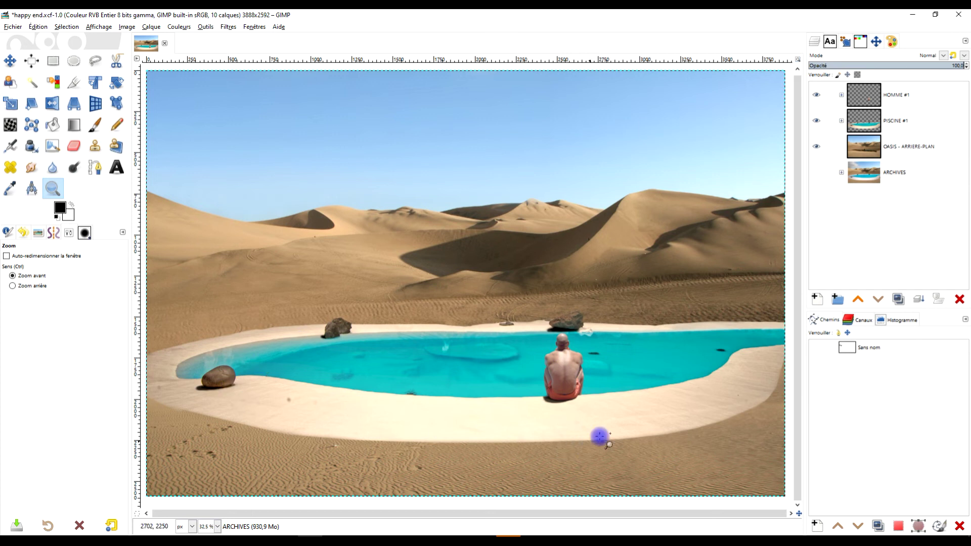
Step: Expand the HOMME #1 group and duplicate its HOMME layer, selecting the new Copie de HOMME
click(923, 96)
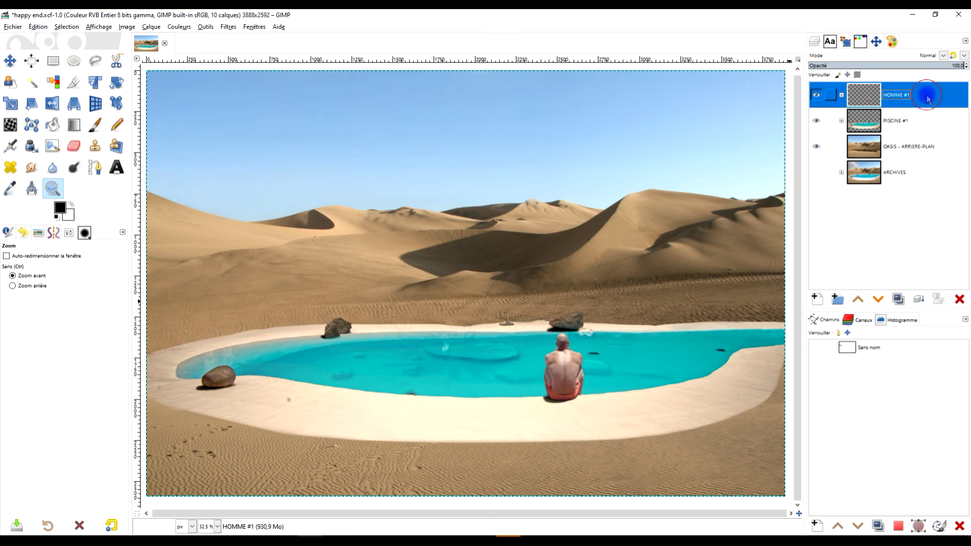
click(967, 68)
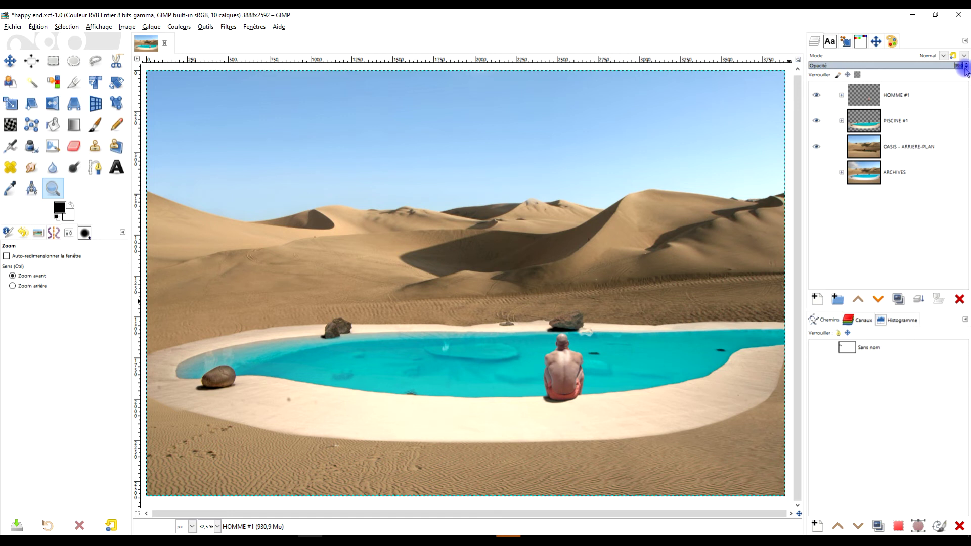
click(842, 96)
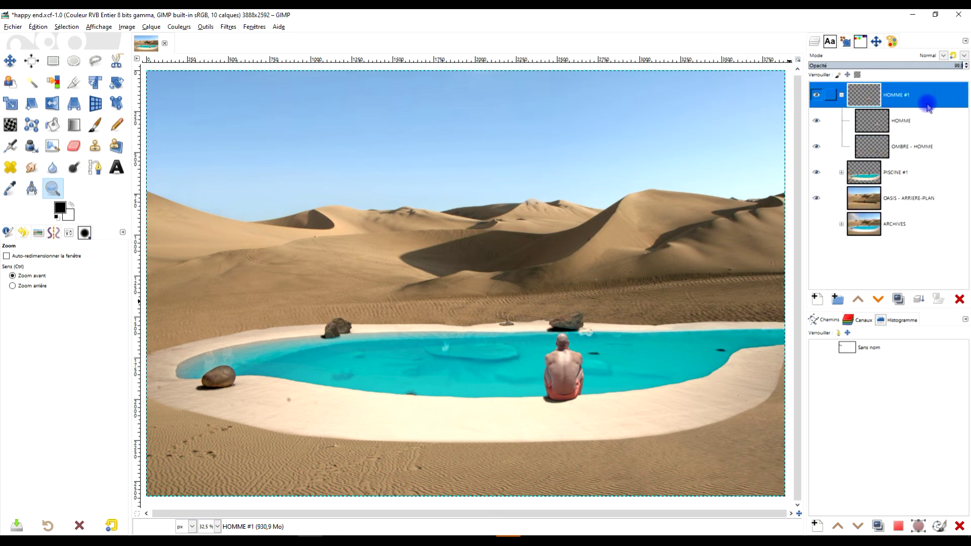
click(966, 64)
click(918, 123)
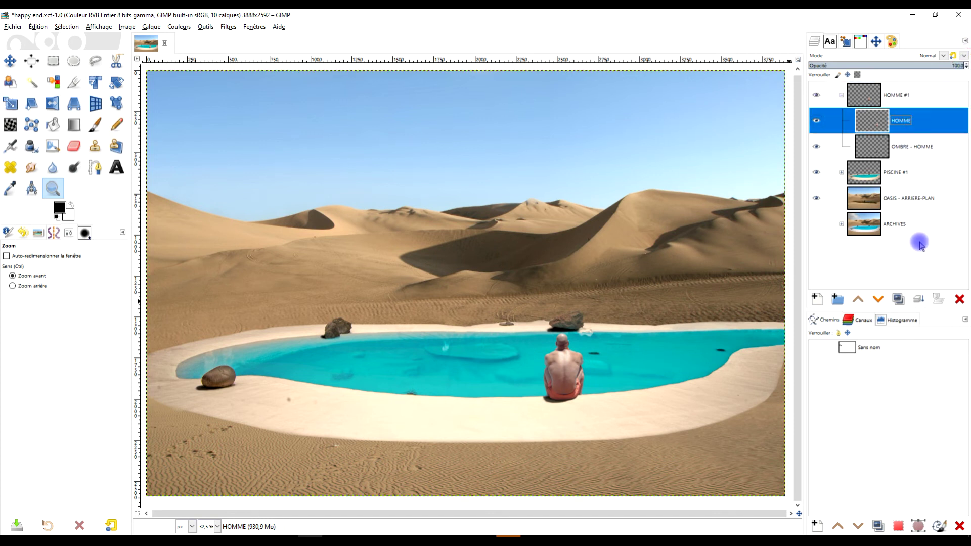
click(899, 299)
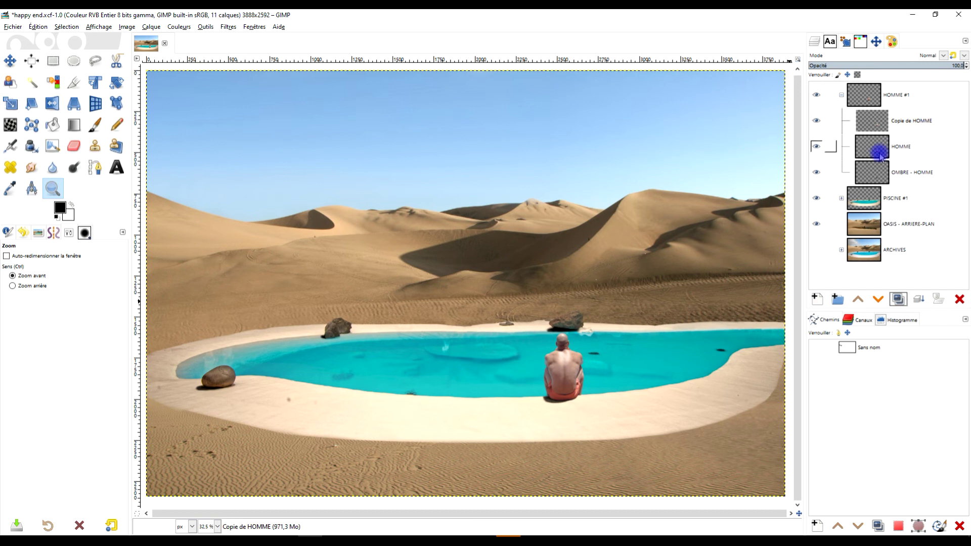
click(882, 126)
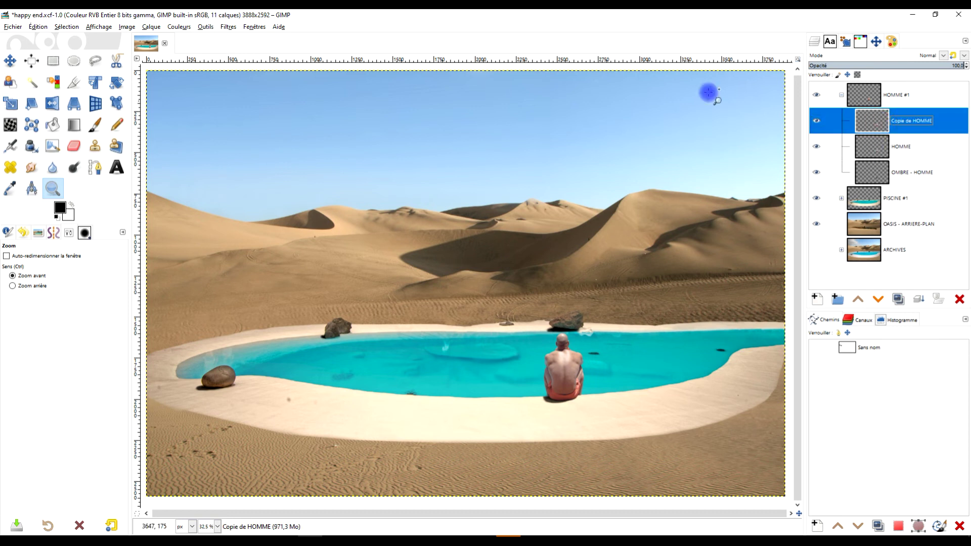
click(184, 30)
Step: Warm the Copie de HOMME layer with Température de couleur, original temperature about 5190
click(195, 50)
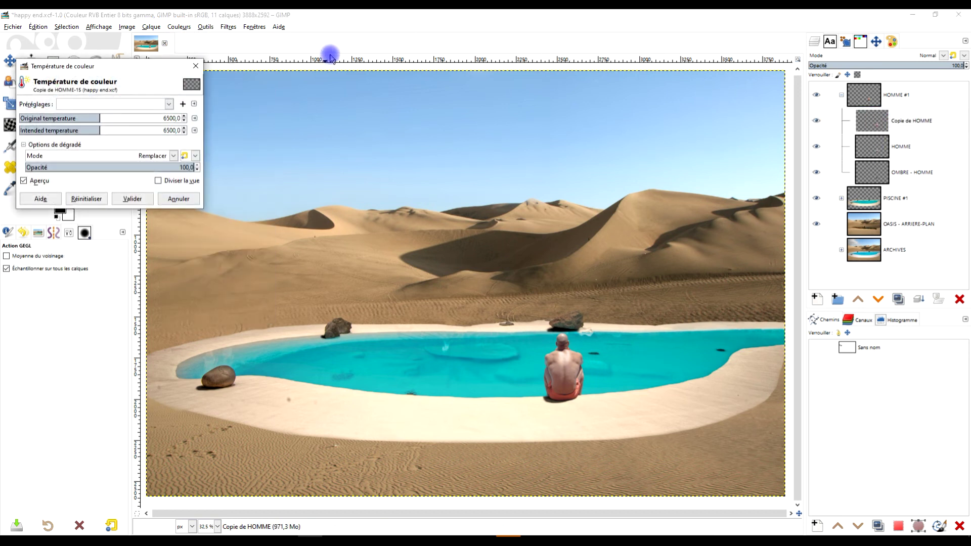
drag(98, 118, 95, 119)
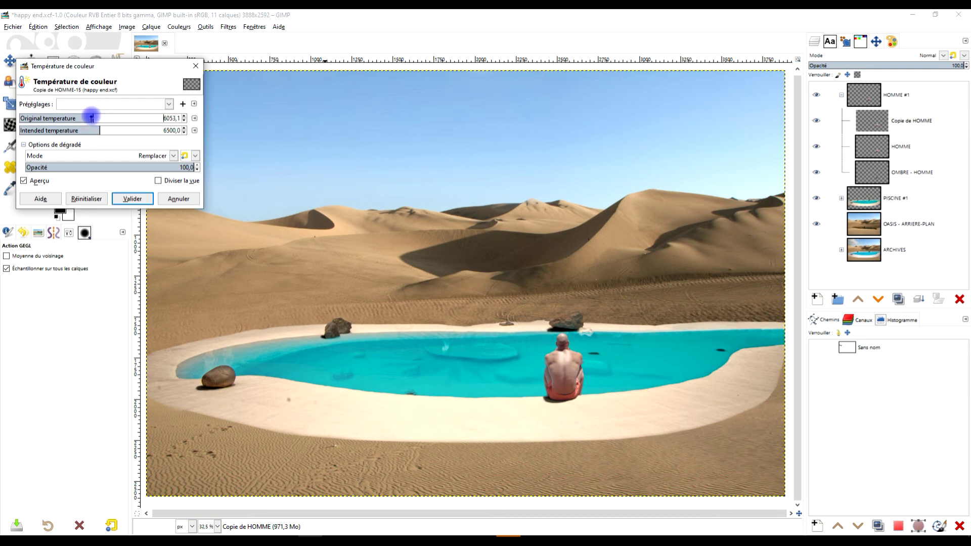
drag(86, 118, 190, 120)
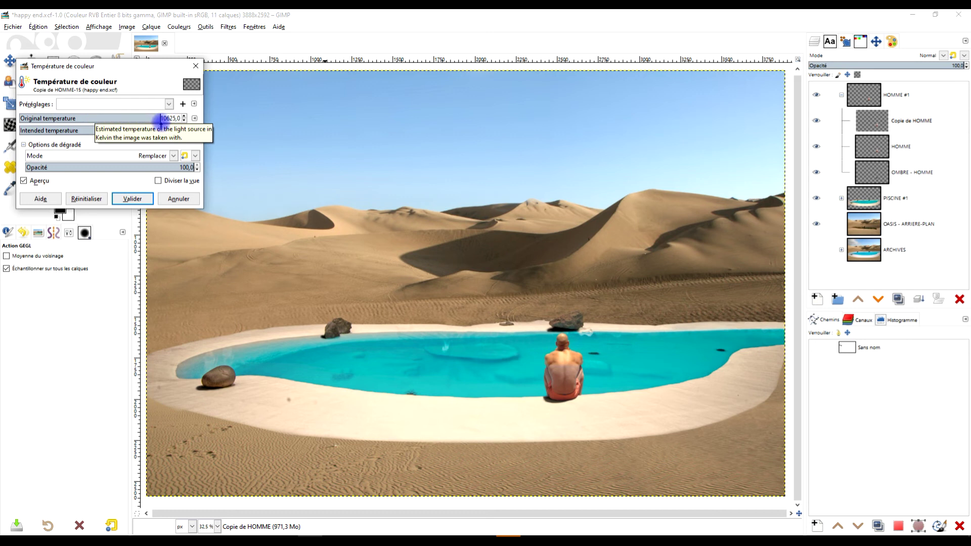
click(95, 203)
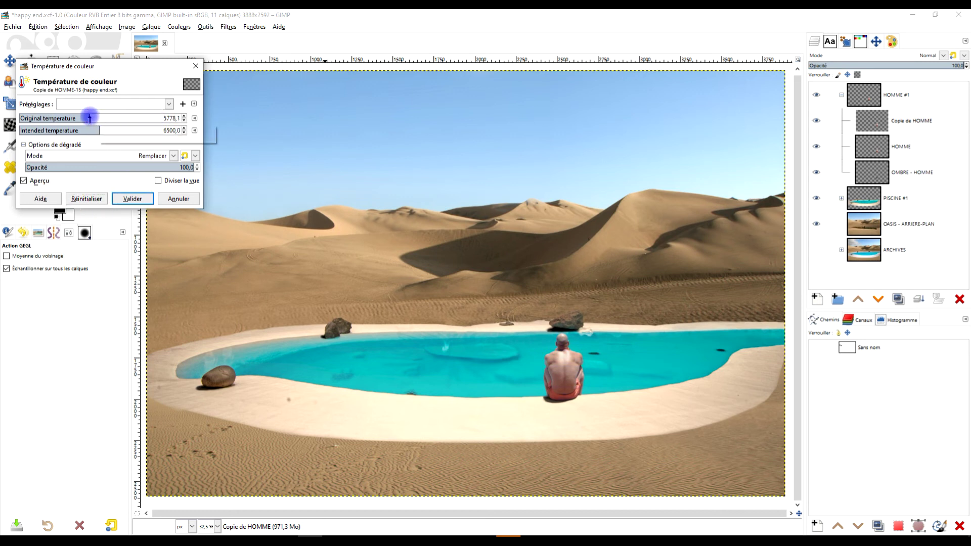
drag(90, 118, 84, 118)
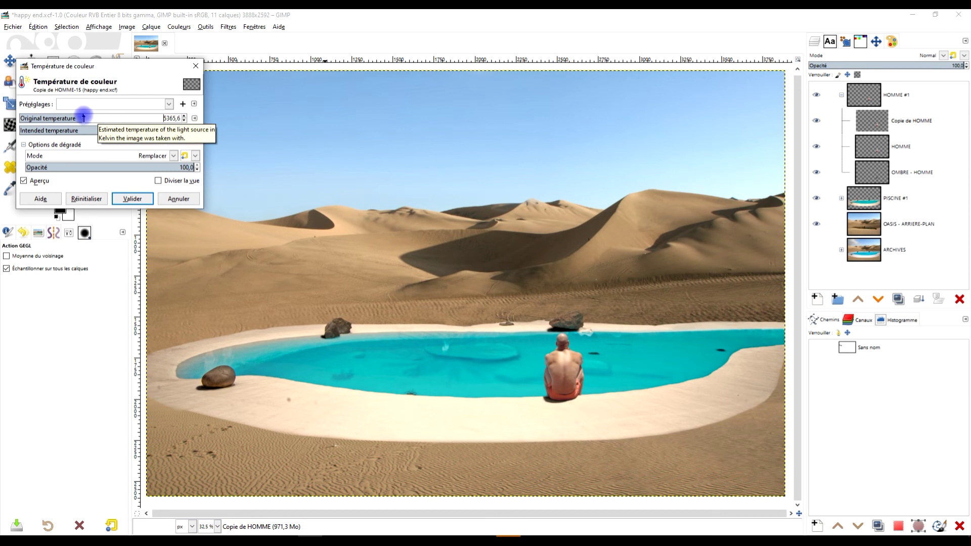
click(38, 181)
mouse_move(111, 119)
mouse_down()
mouse_move(66, 118)
mouse_move(84, 118)
mouse_up()
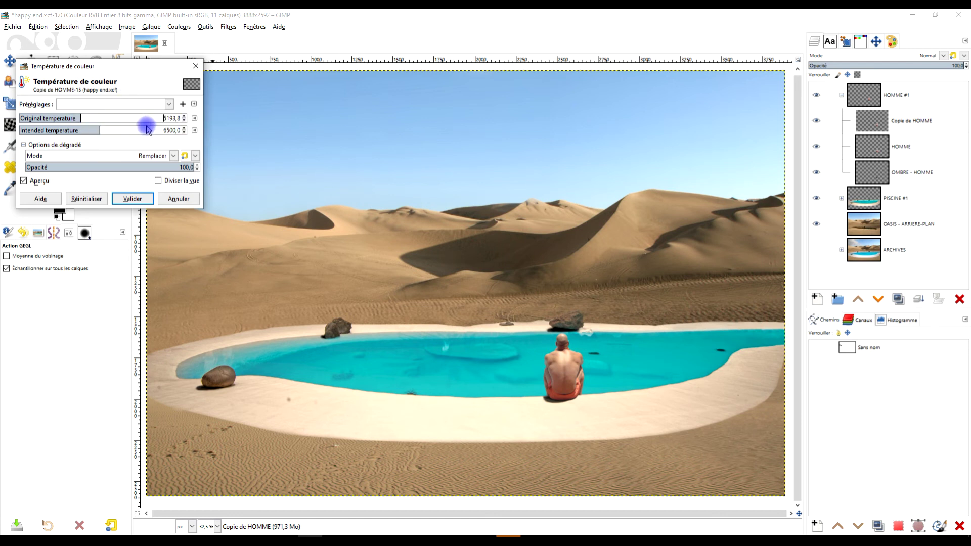
click(131, 198)
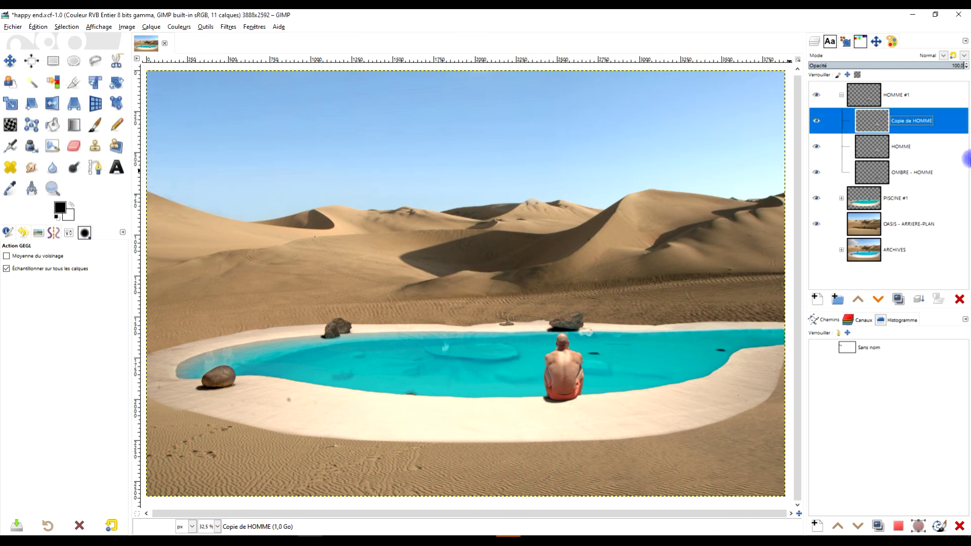
Step: Rename the warmed copy to 'HOMME - TEMPERATURE' and collapse the HOMME #1 group
double_click(919, 125)
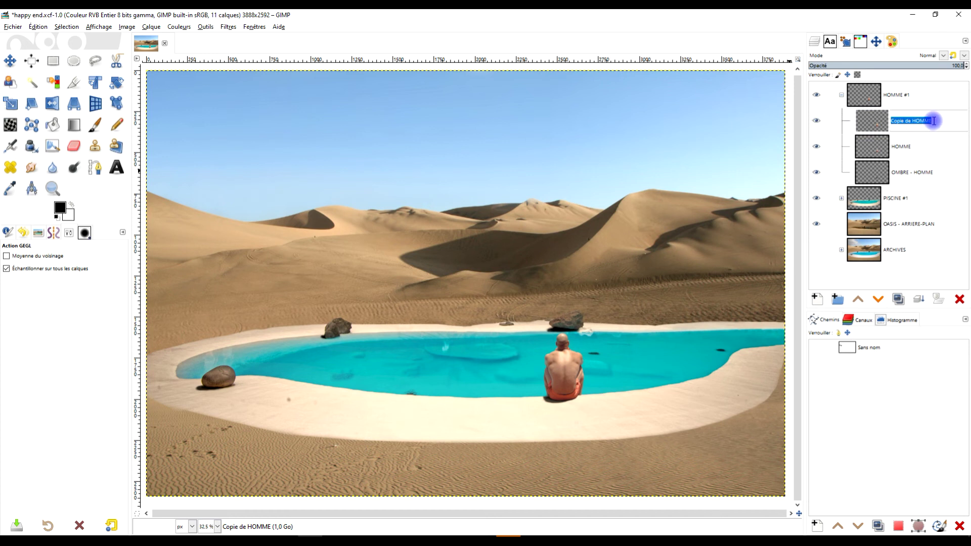
click(817, 121)
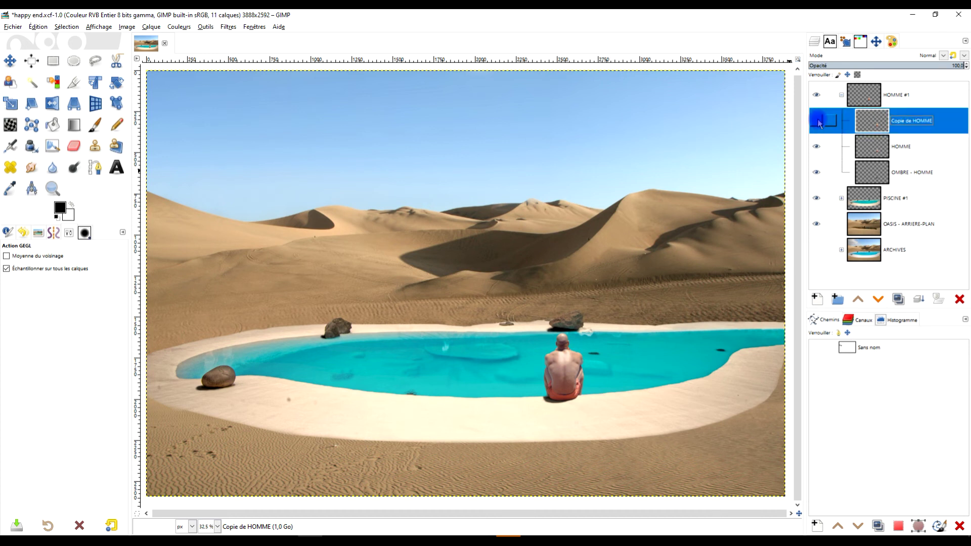
click(817, 121)
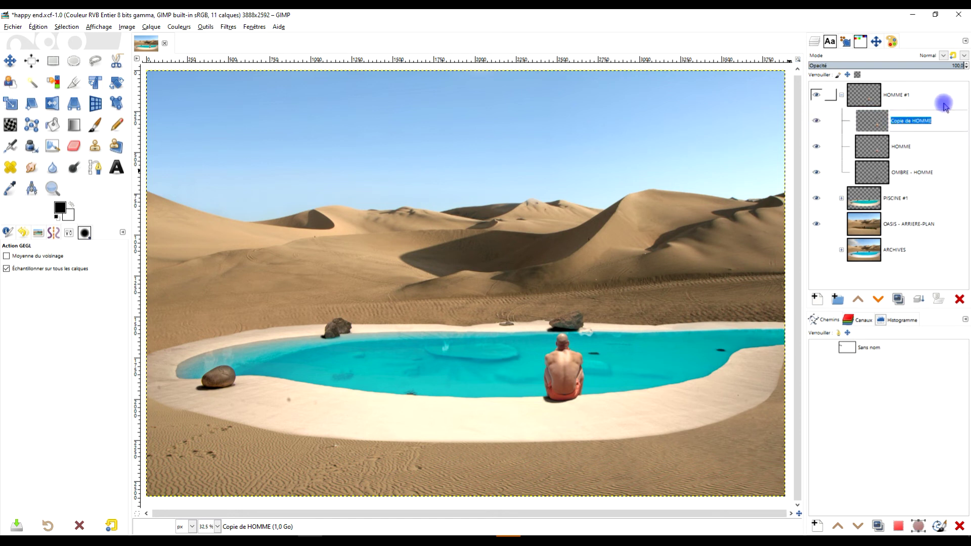
text(HOMME - TEMPERATURE)
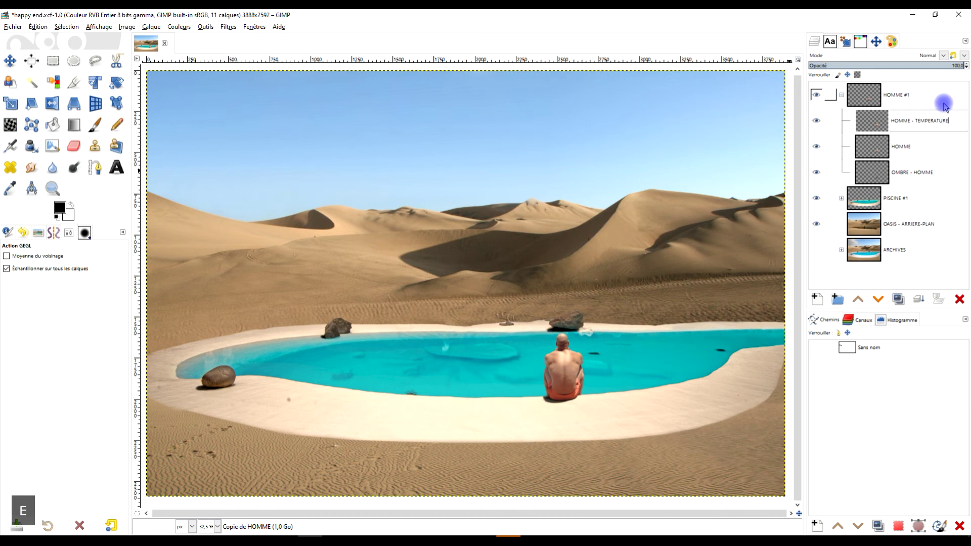
key(Return)
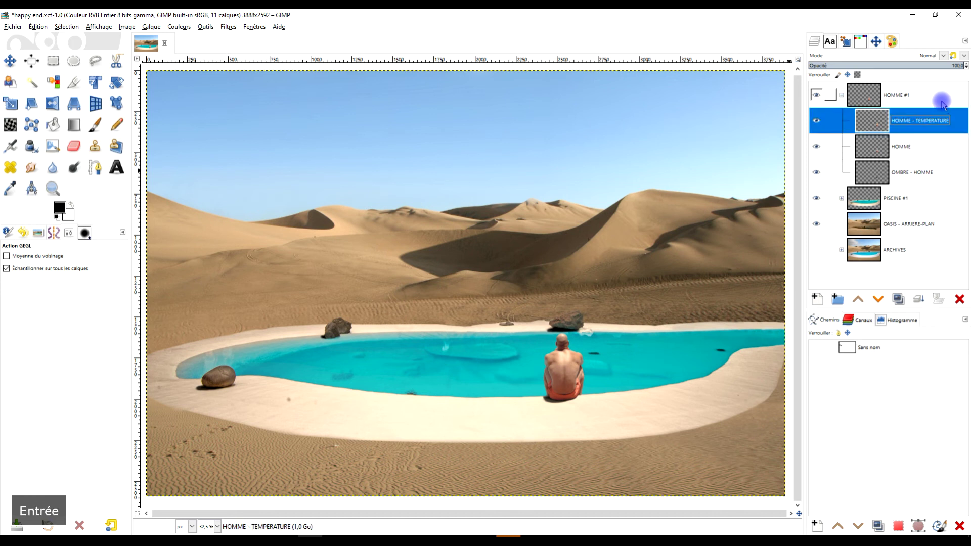
click(841, 94)
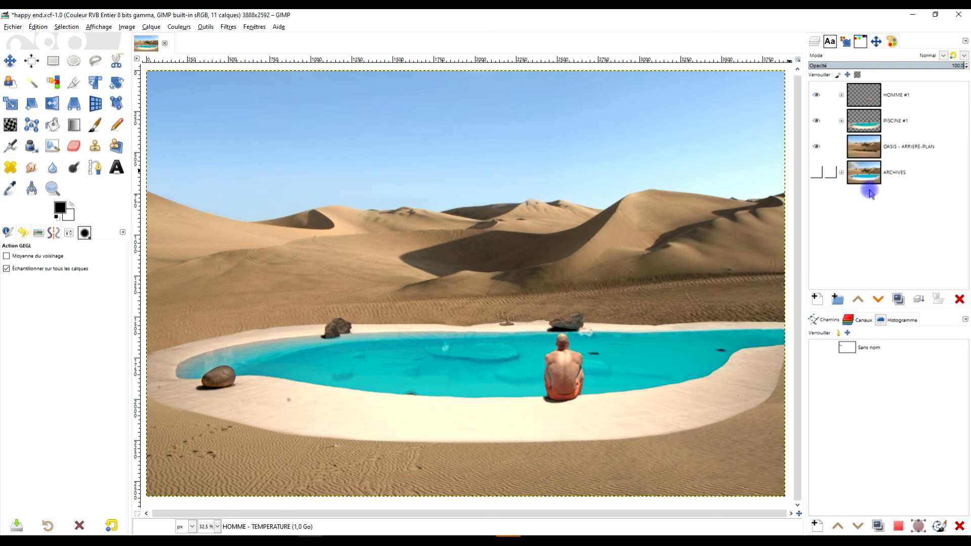
Step: Duplicate the Copie de PISCINE layer from ARCHIVES into the PISCINE #1 group
click(842, 121)
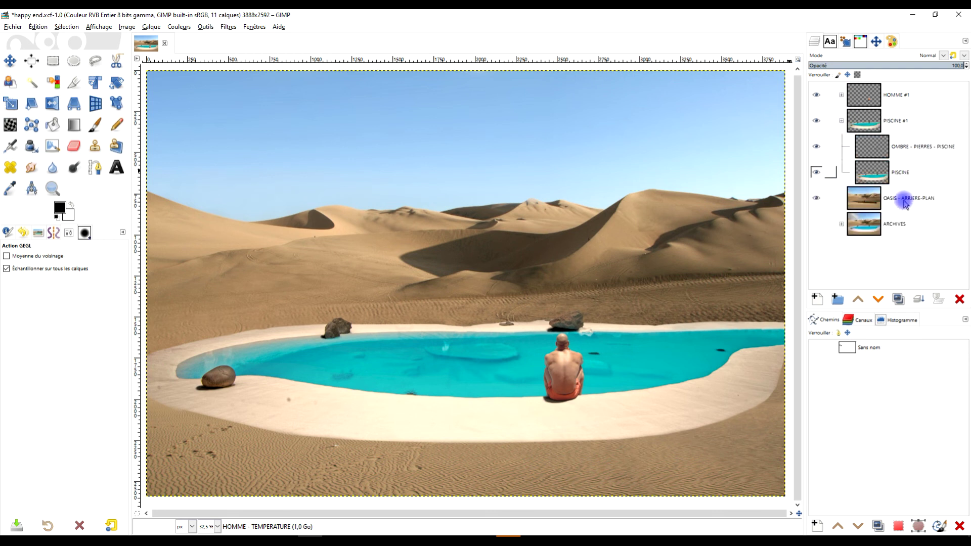
click(841, 224)
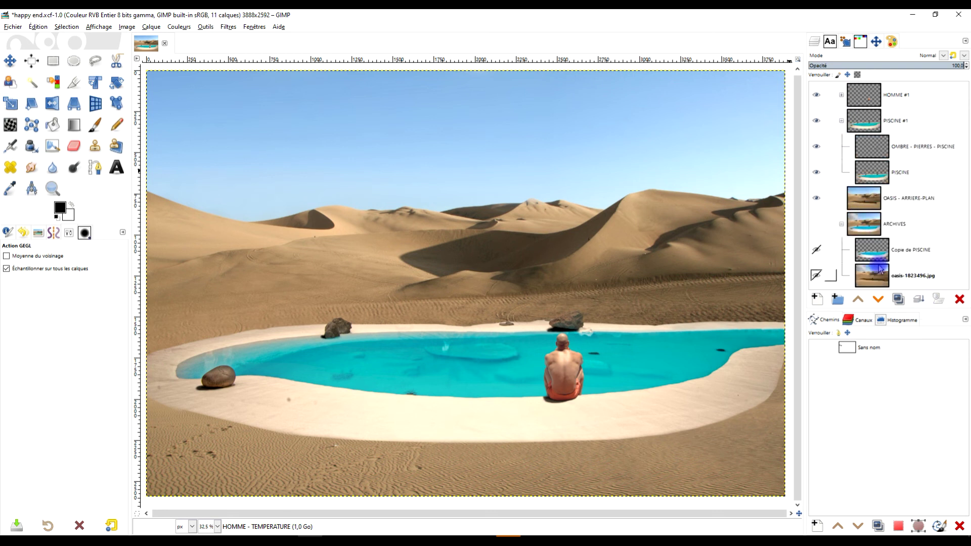
click(931, 253)
click(899, 299)
mouse_move(908, 253)
mouse_down()
mouse_move(886, 175)
mouse_move(888, 187)
mouse_up()
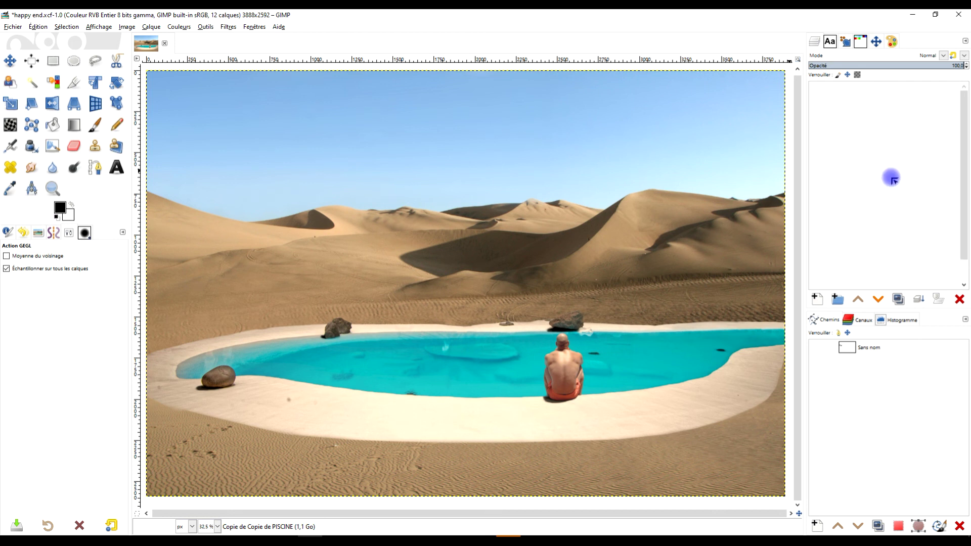
click(842, 250)
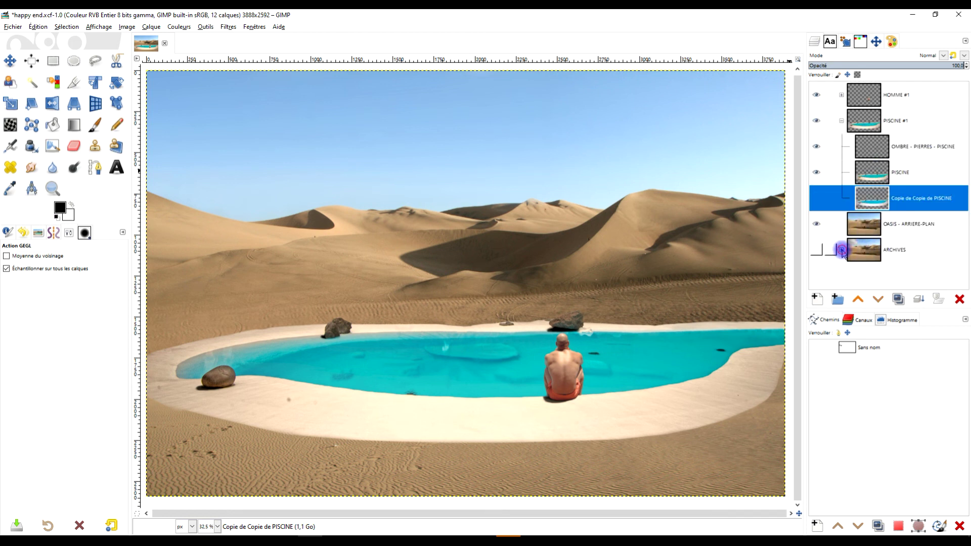
click(841, 250)
scroll(915, 224, down, 1)
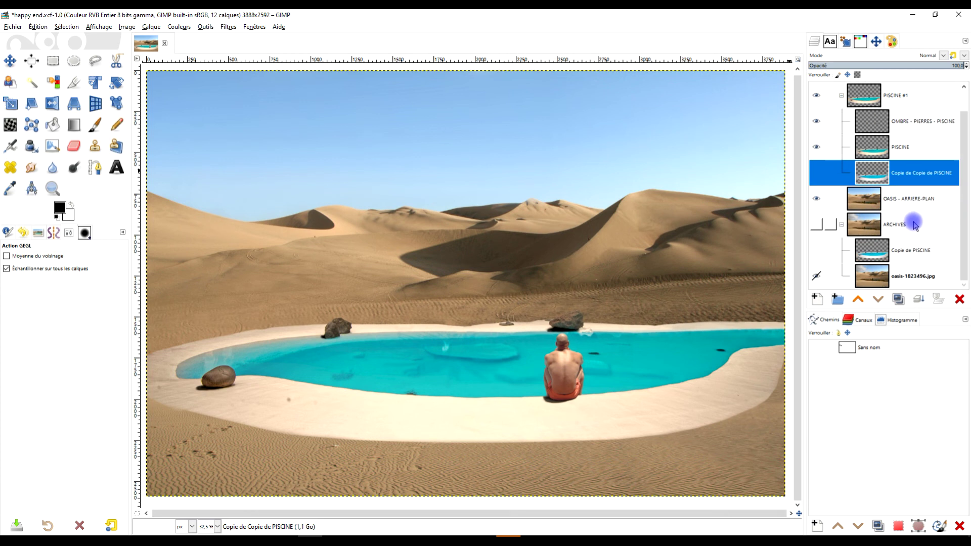
click(842, 225)
mouse_move(877, 229)
mouse_down()
mouse_move(841, 253)
mouse_move(890, 249)
mouse_move(915, 233)
mouse_move(906, 198)
mouse_move(908, 275)
mouse_move(918, 285)
mouse_up()
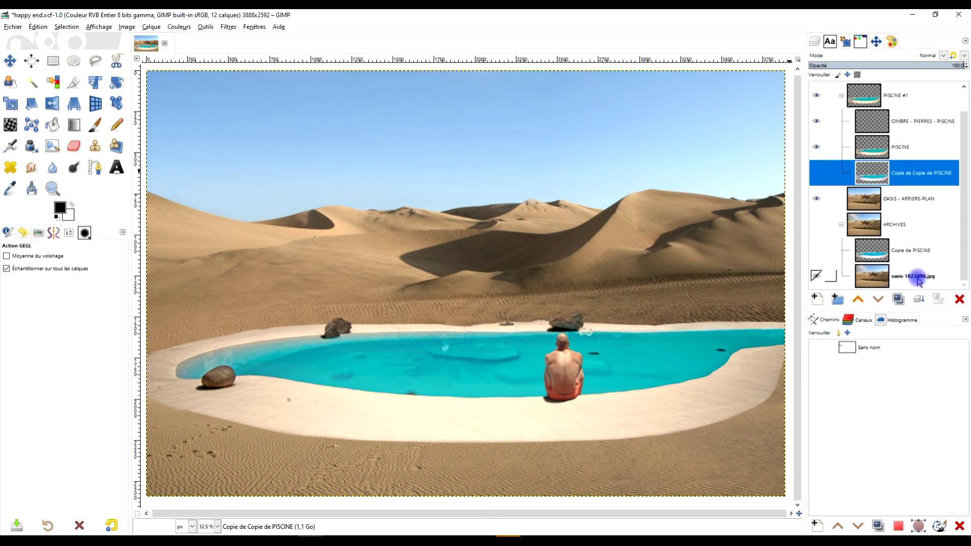
Step: Move the oasis-1823496.jpg layer out of ARCHIVES and delete the ARCHIVES group
click(918, 280)
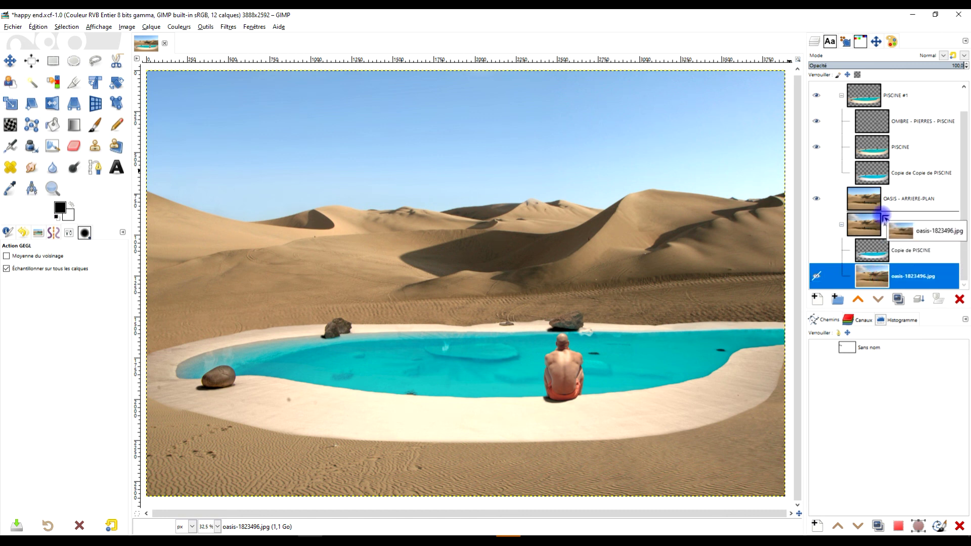
drag(884, 284, 911, 218)
click(871, 281)
click(959, 299)
Step: Rename the oasis-1823496.jpg layer to 'oasis-1823496. - ORIGINAL'
double_click(903, 249)
key(End)
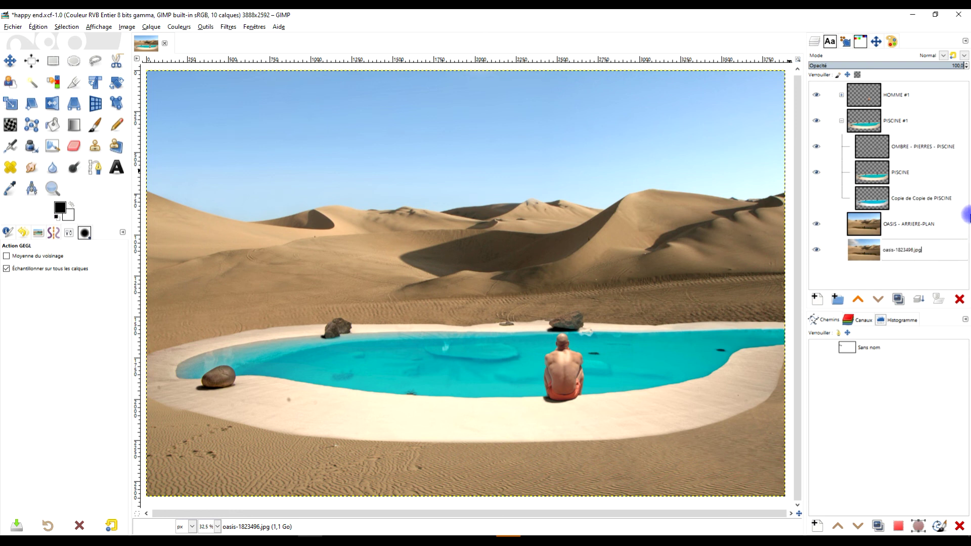
key(Left)
key(Left)
key(Left)
key(shift+Right)
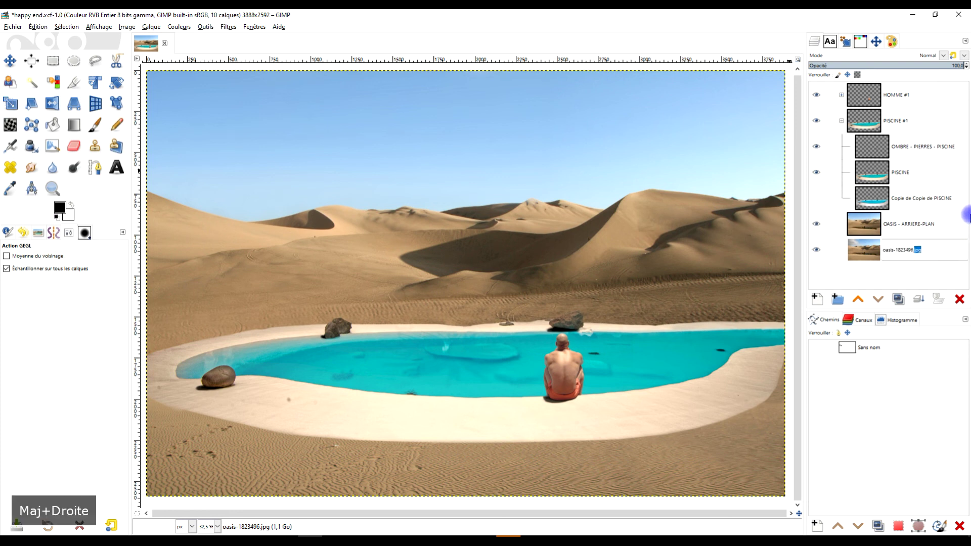
text(-)
key(Caps_Lock)
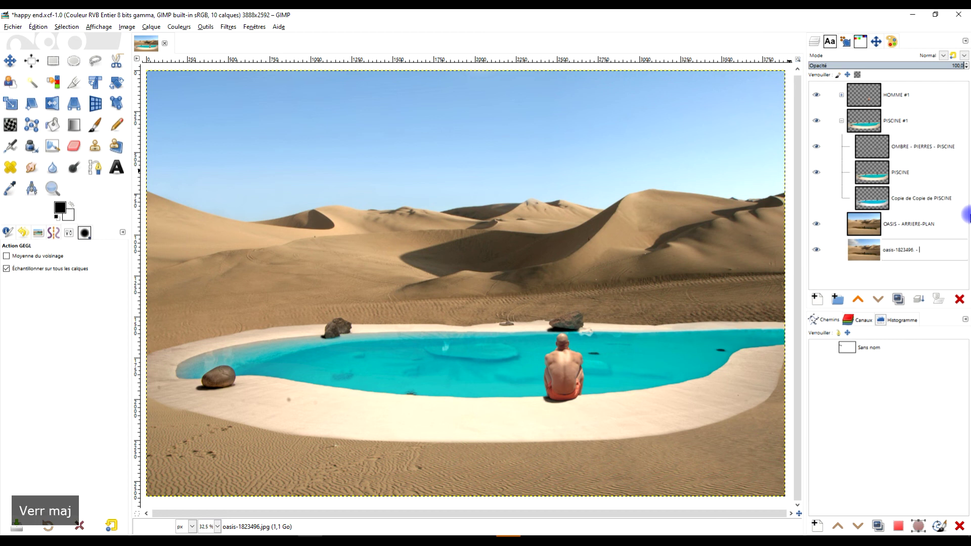
text(ORIGINAL)
key(Return)
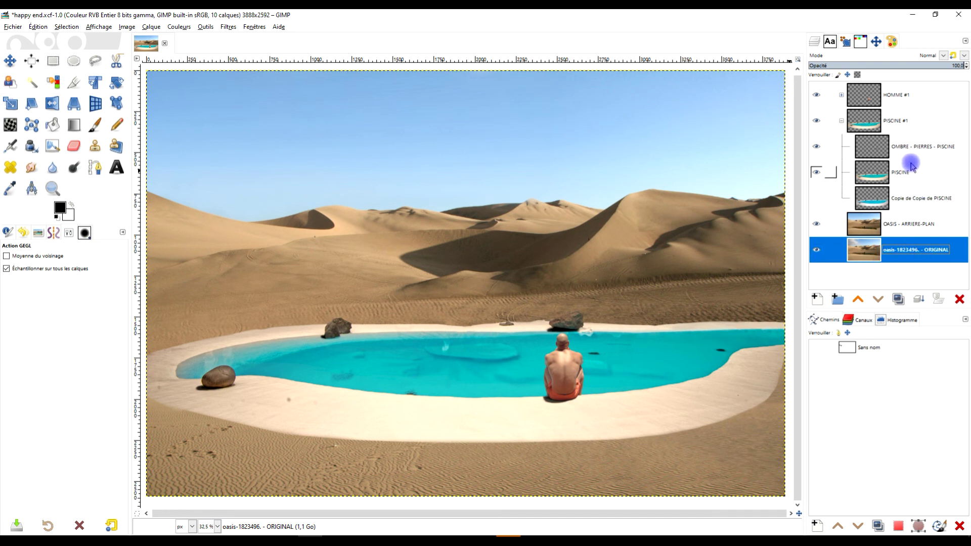
Step: Rename the Copie de Copie de PISCINE layer to 'PISCINE - DETOUREE - ORIGINE'
double_click(921, 204)
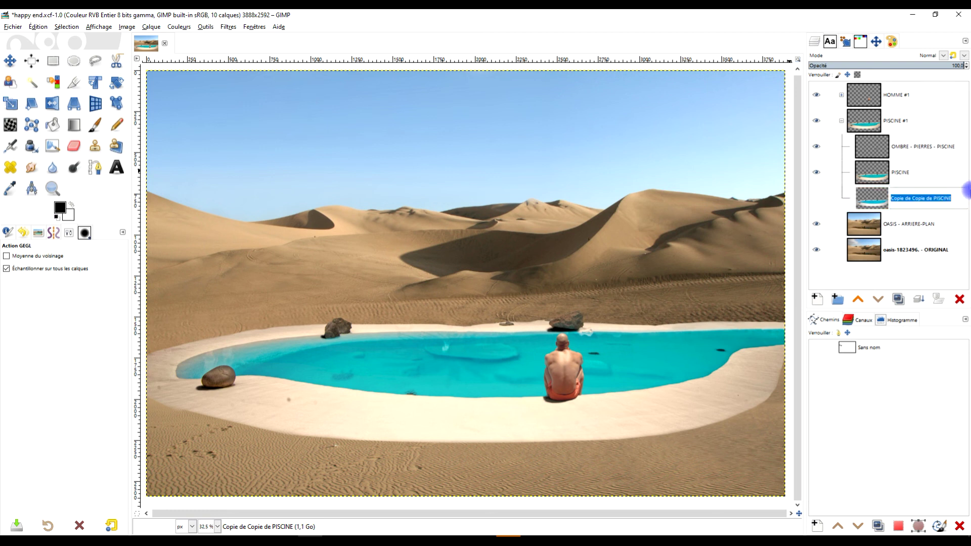
text(Pi)
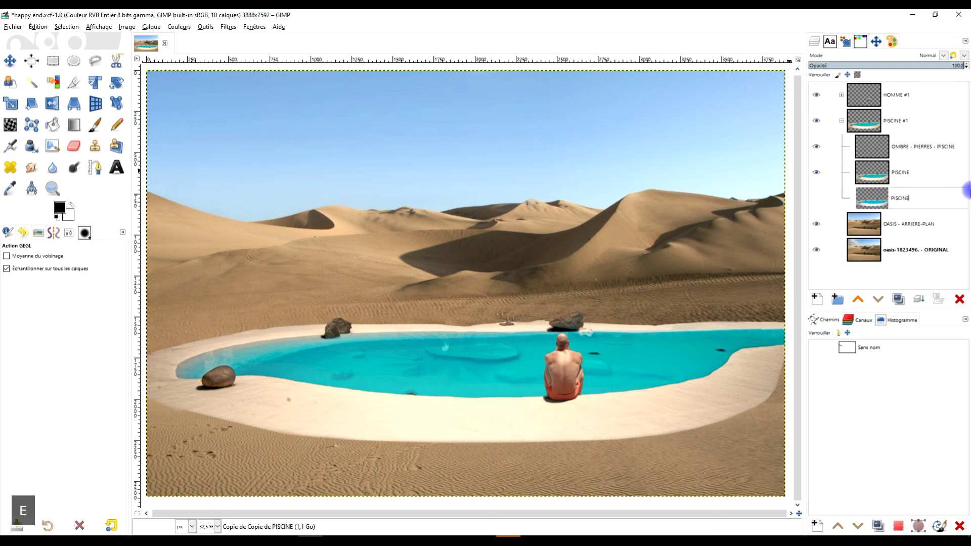
text( - DET)
key(Return)
key(BackSpace)
text(OUR)
text(EE)
text( -)
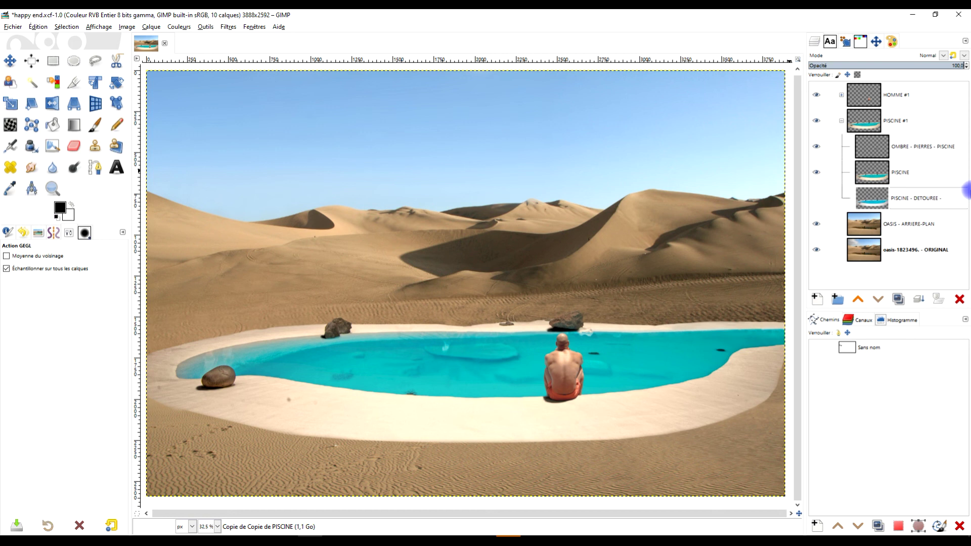
text( ORIGINE)
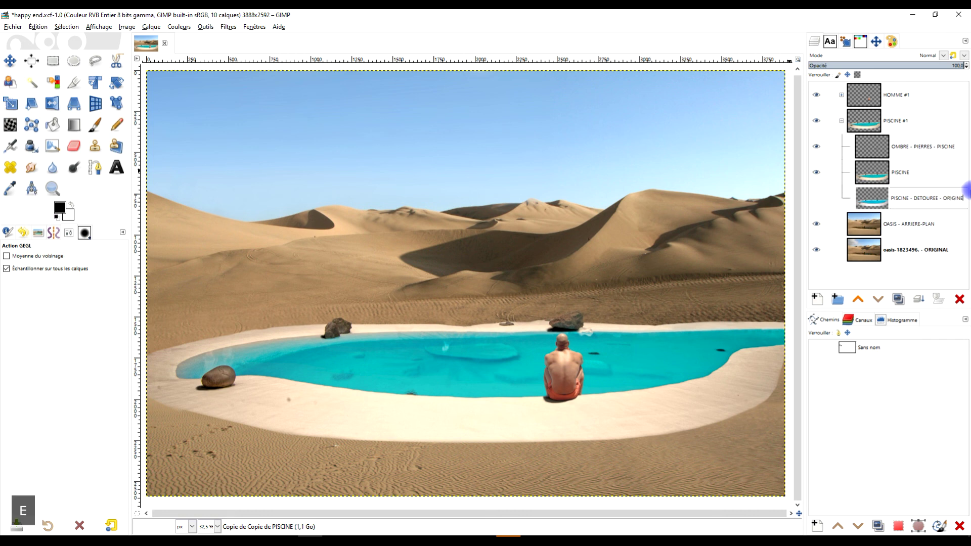
key(Return)
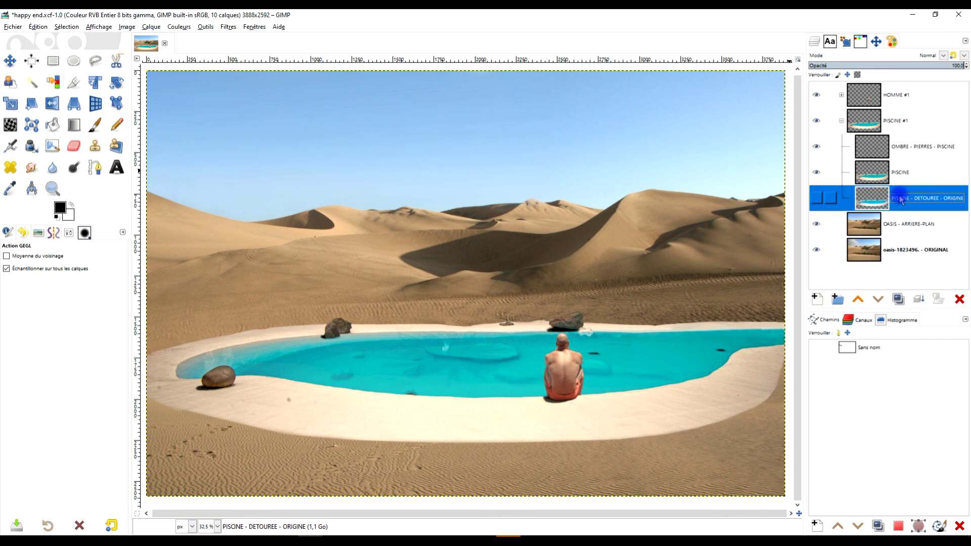
Step: Toggle the man, pool and shadow layers off and on to compare, then expand HOMME #1
click(817, 198)
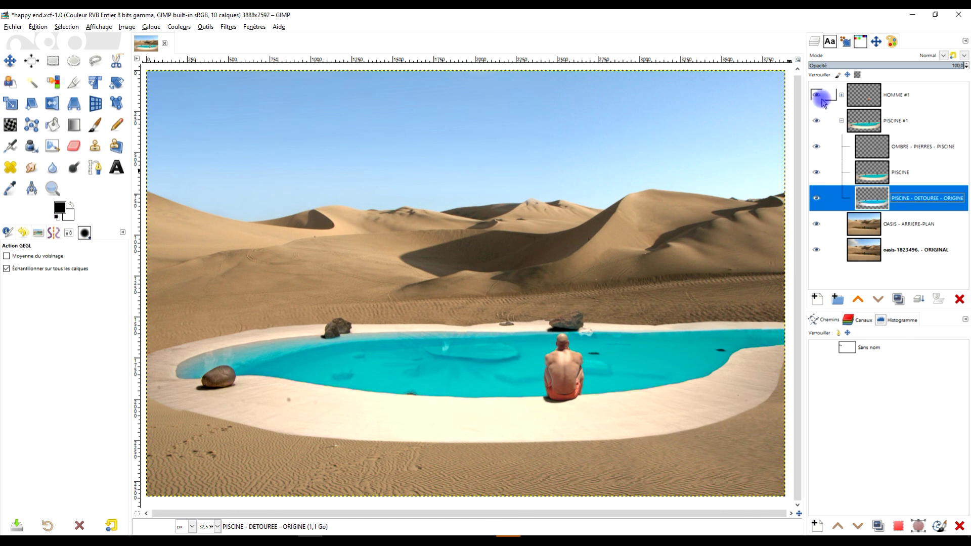
mouse_move(816, 94)
mouse_down()
mouse_move(820, 205)
mouse_move(822, 125)
mouse_up()
click(823, 125)
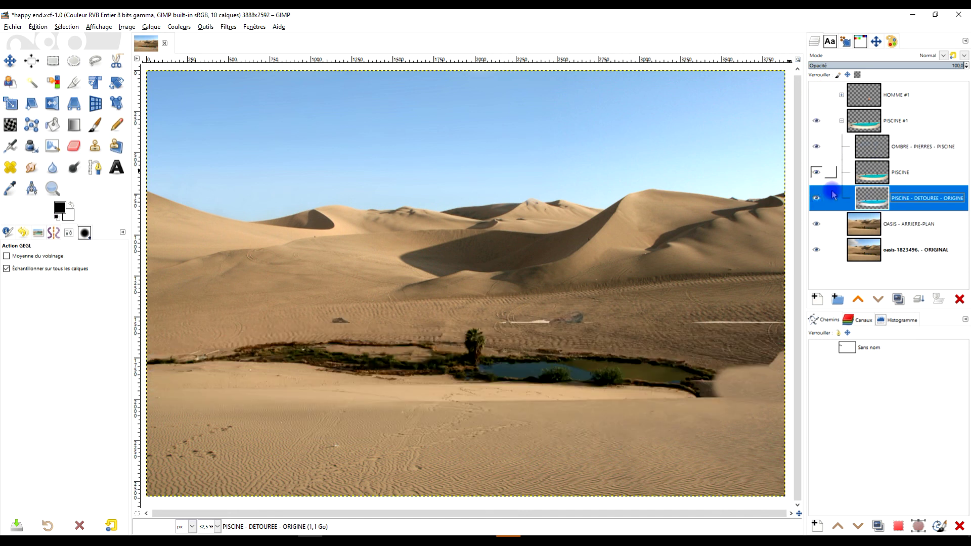
drag(818, 153, 820, 175)
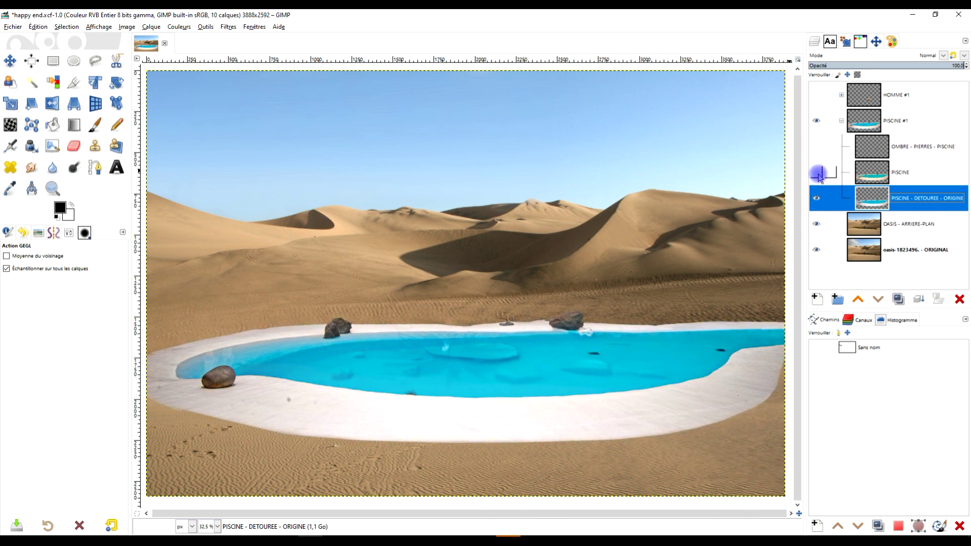
click(818, 174)
click(817, 147)
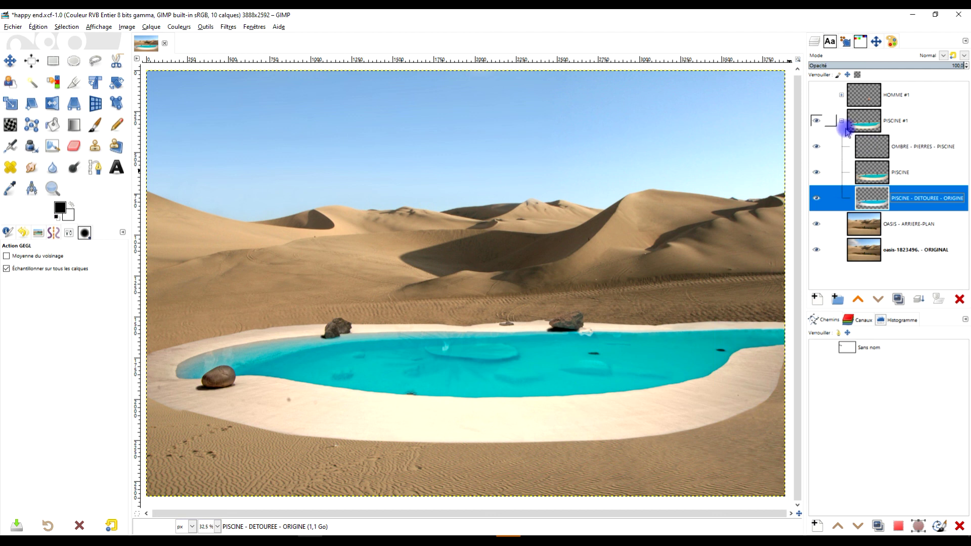
click(816, 95)
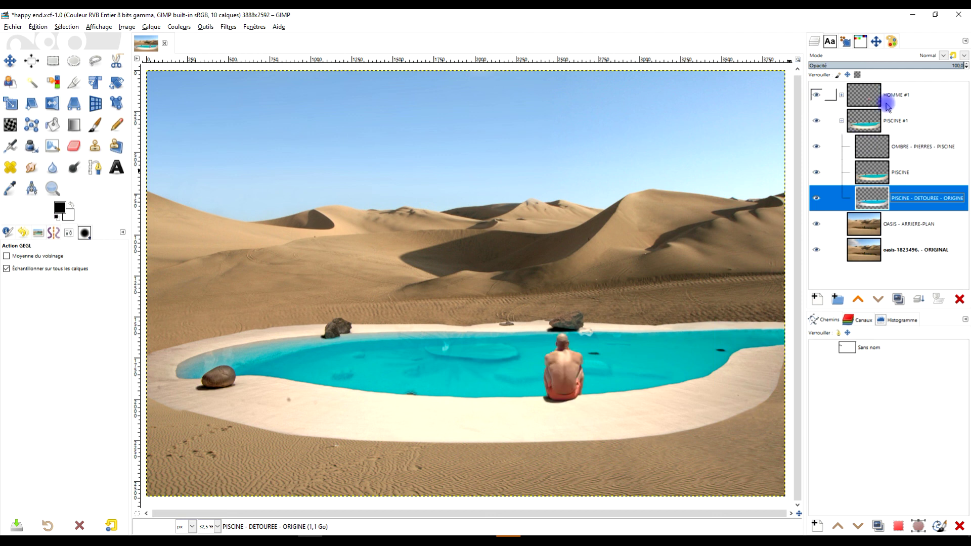
click(841, 95)
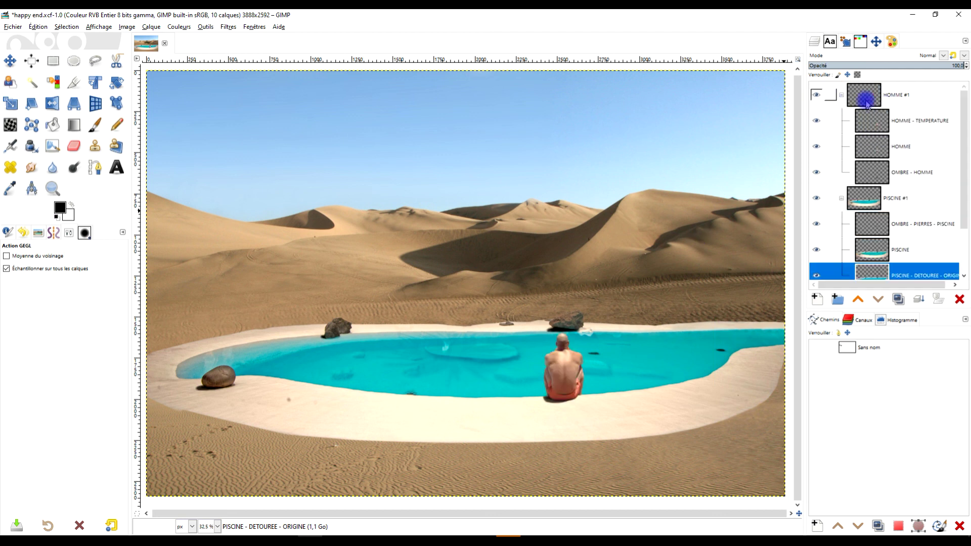
Step: Rename the HOMME layer 'HOMME - DETOURE - ORIGINE', then collapse the HOMME #1 and PISCINE #1 groups
click(902, 151)
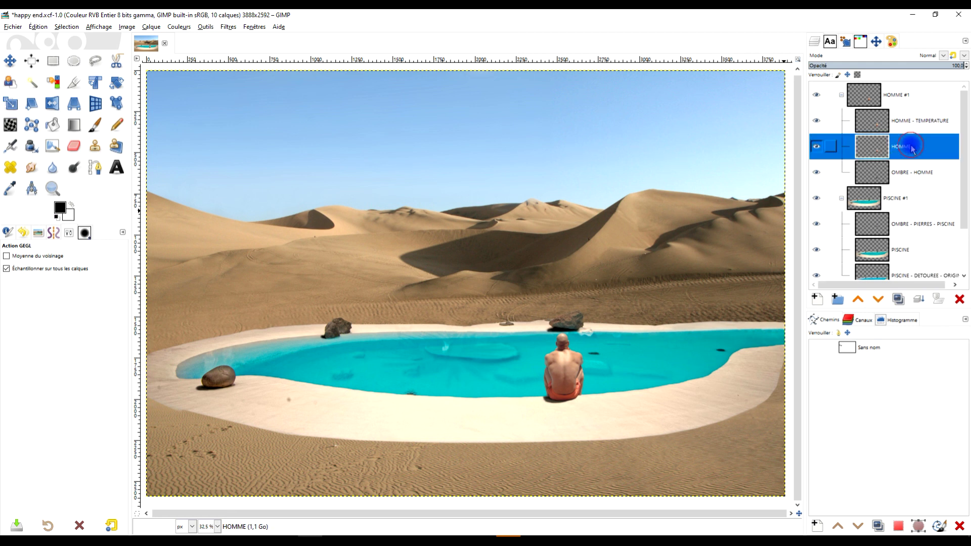
click(903, 147)
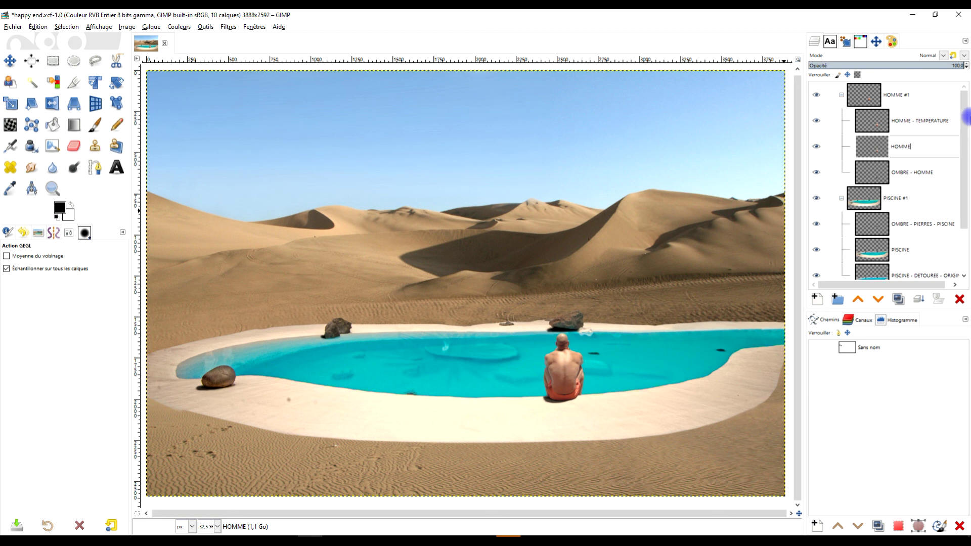
text(- OR)
key(BackSpace)
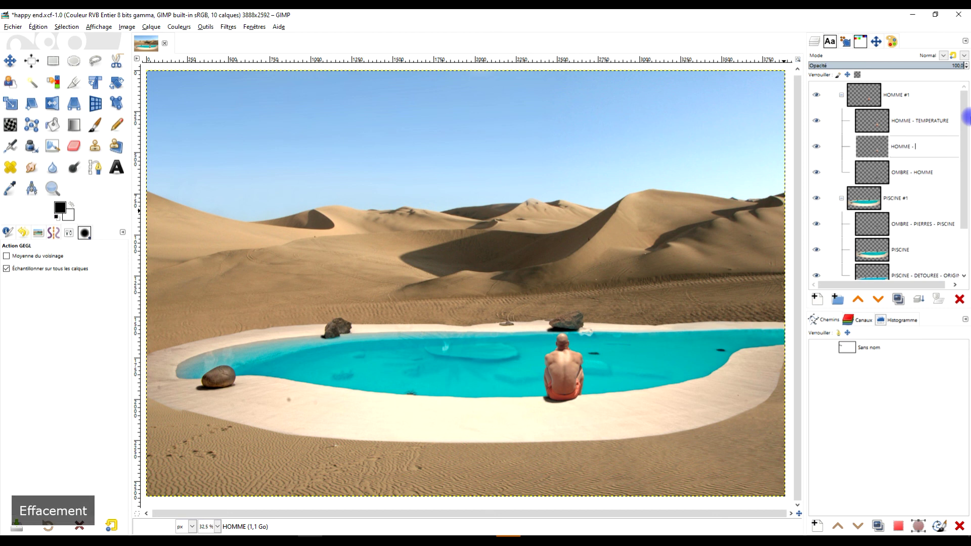
text(DETOURE)
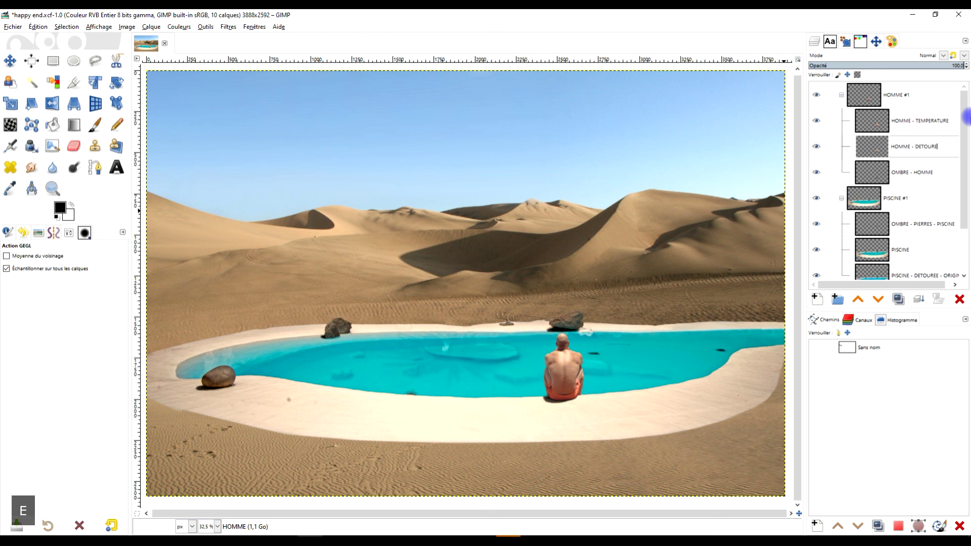
text( - ORIGIN)
text(E)
key(Return)
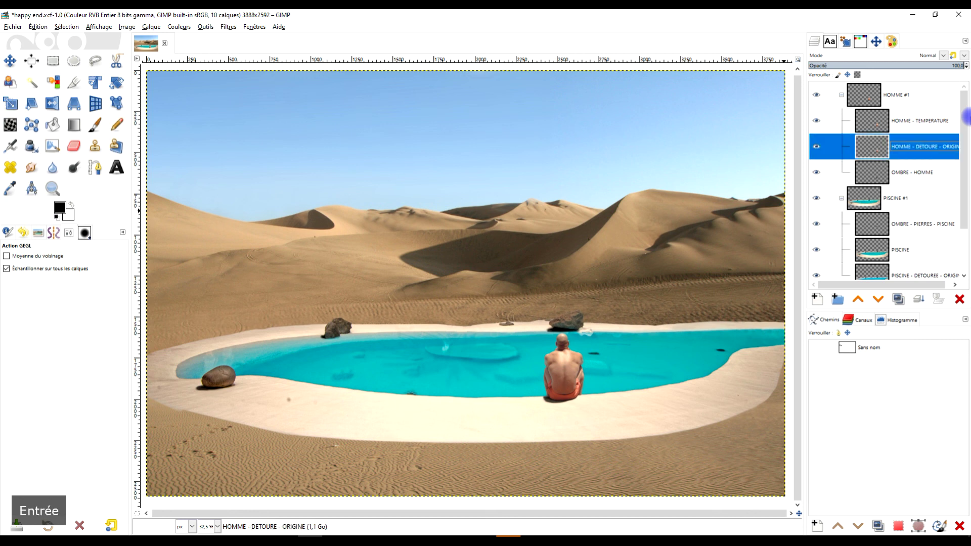
click(841, 95)
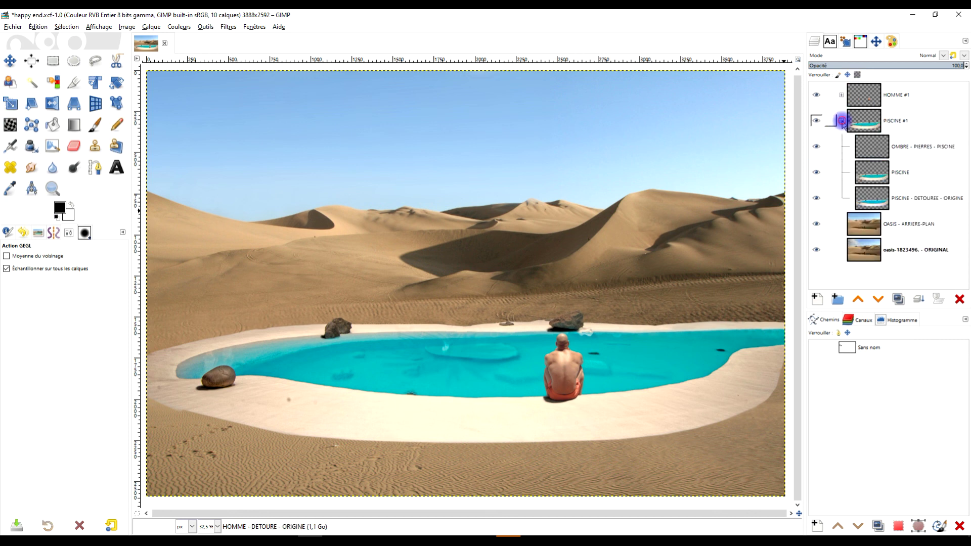
click(842, 120)
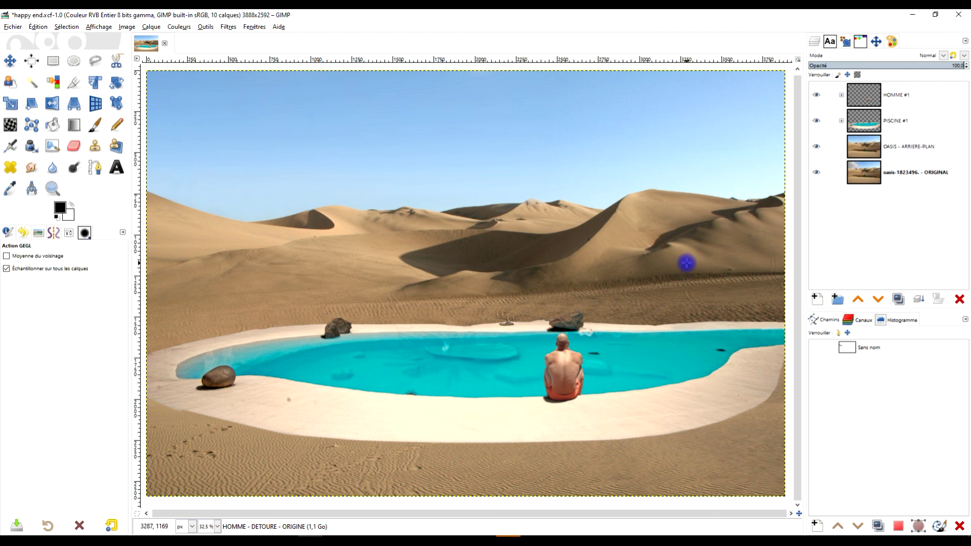
click(945, 145)
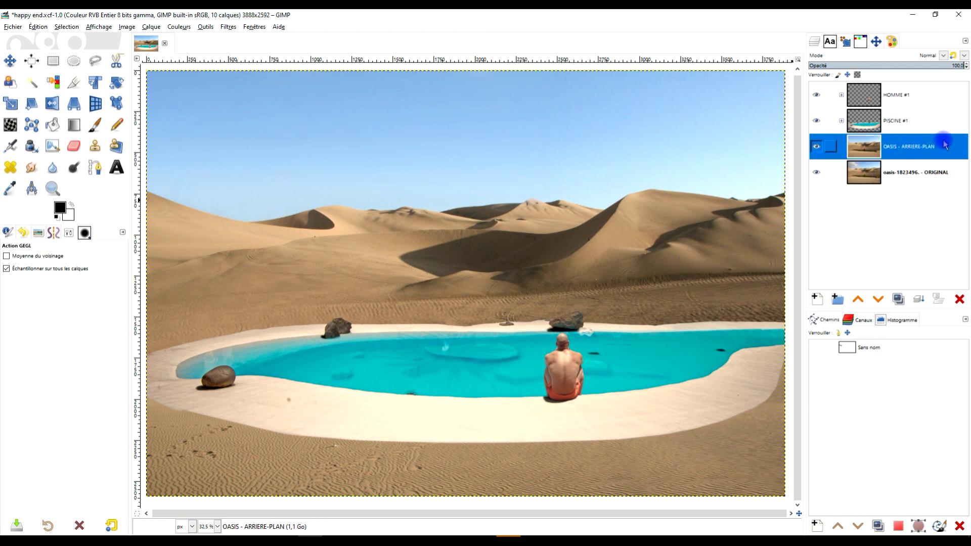
click(817, 95)
click(816, 121)
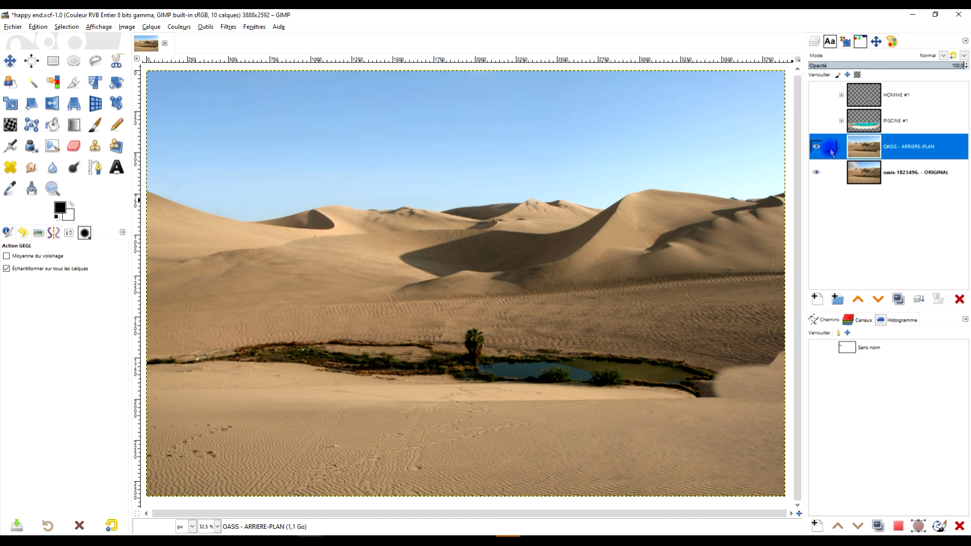
double_click(908, 146)
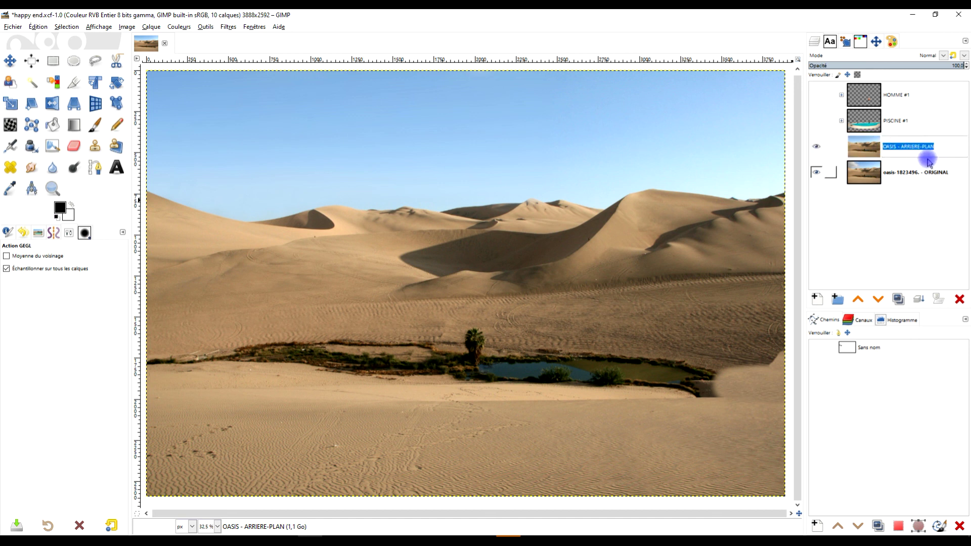
key(Return)
click(818, 149)
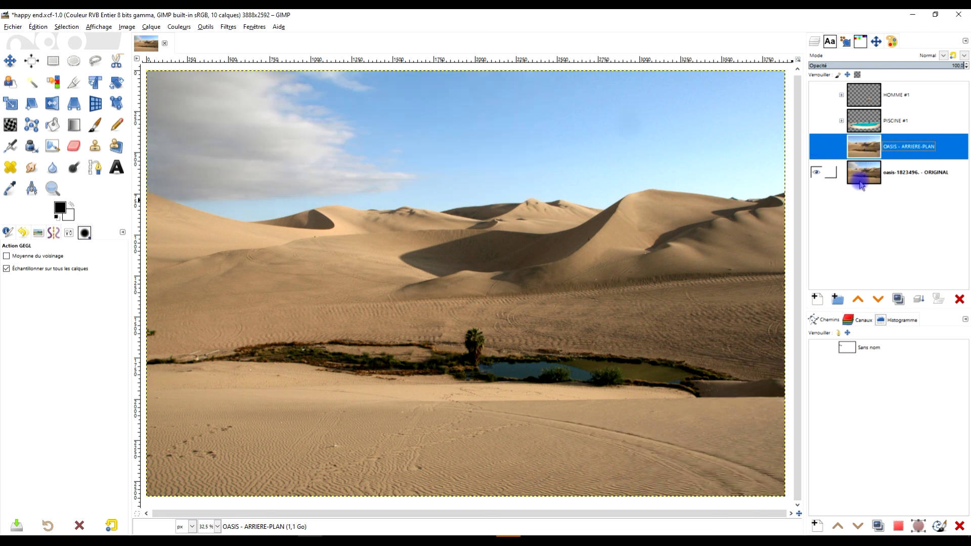
click(823, 169)
click(818, 148)
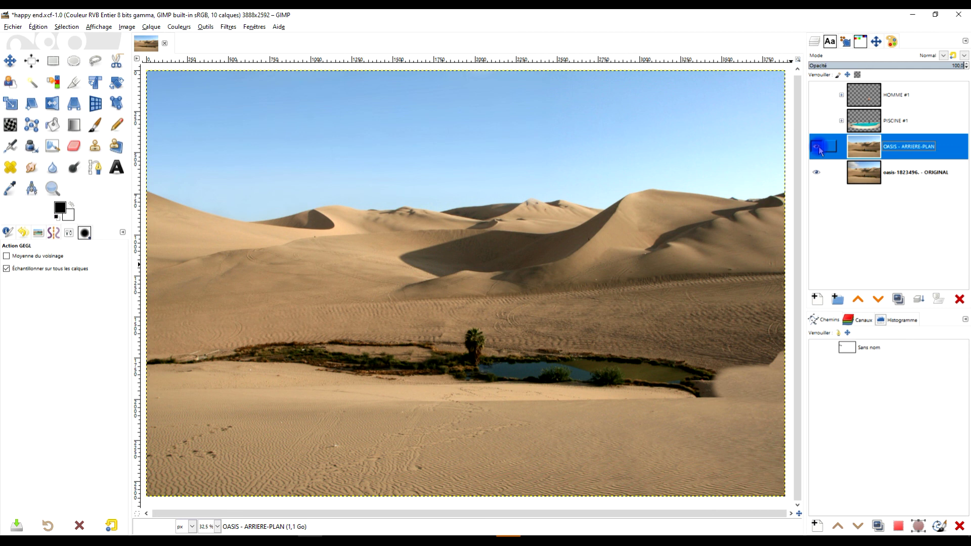
click(818, 148)
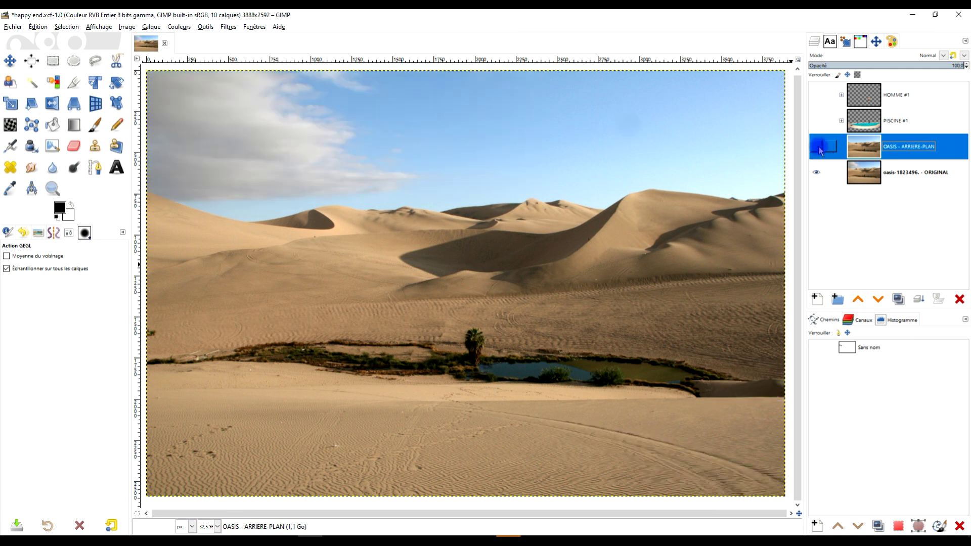
click(818, 148)
click(816, 120)
click(816, 95)
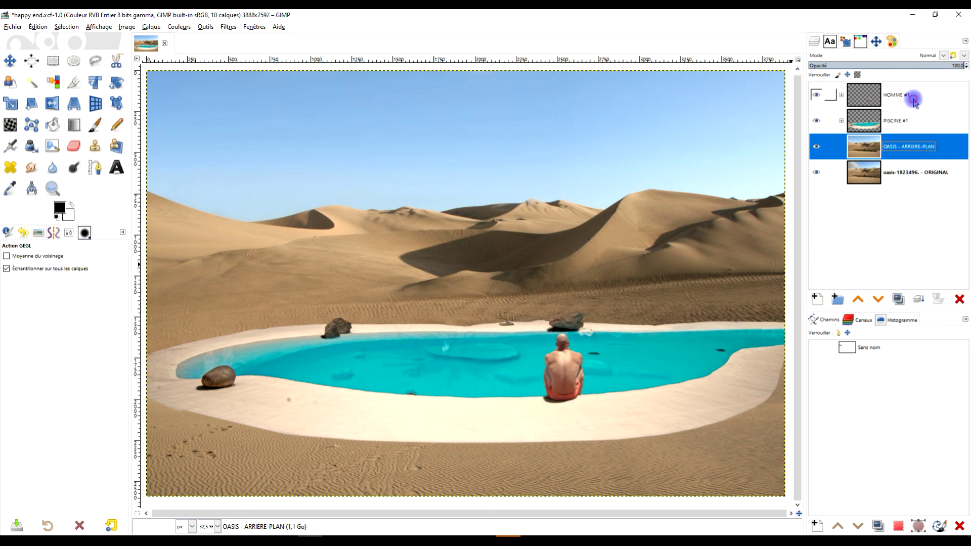
click(910, 102)
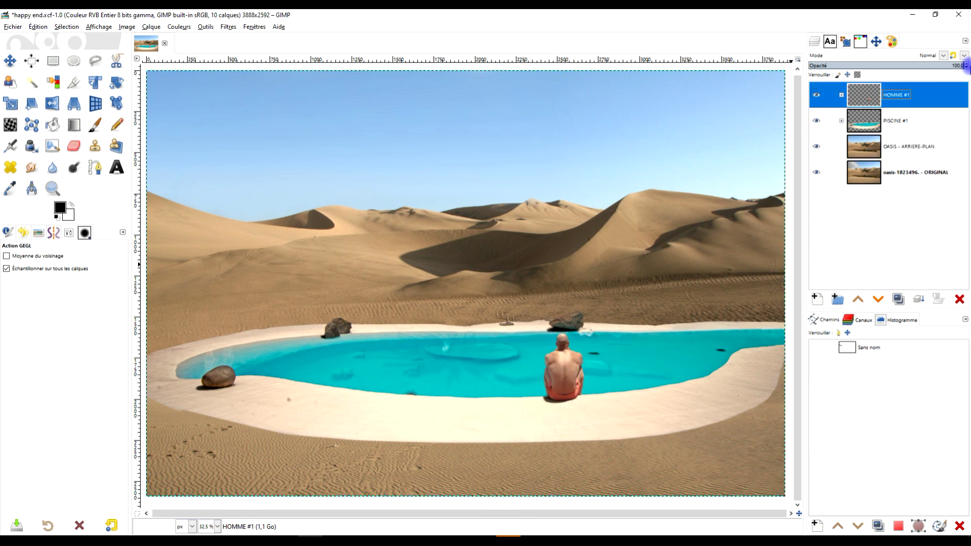